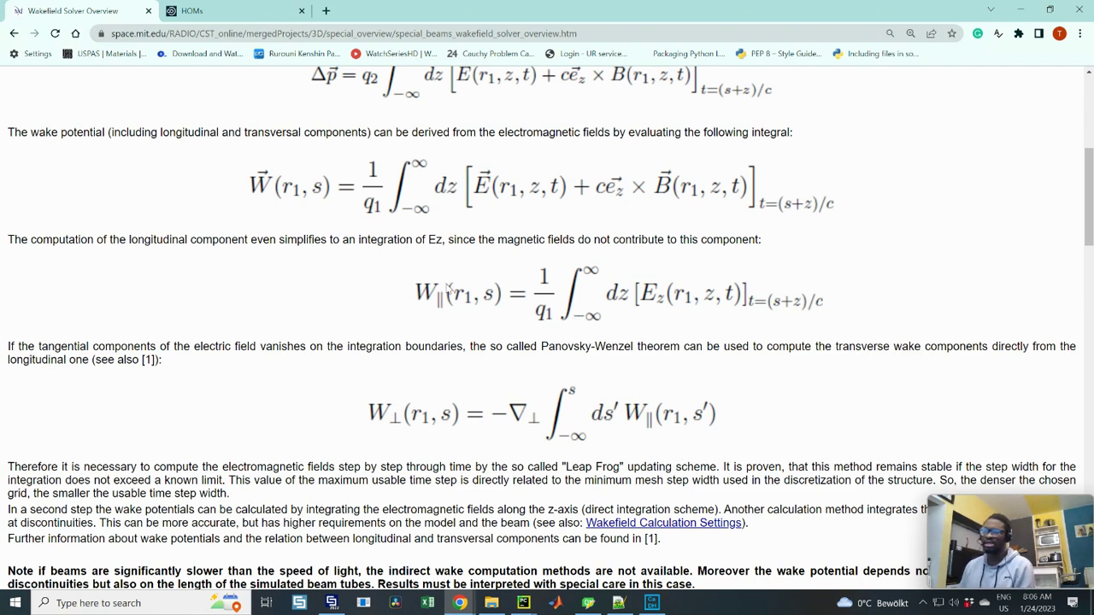
Step: Read the longitudinal wake potential formula and the Panovsky-Wenzel formula for the transverse wake component
double_click(794, 301)
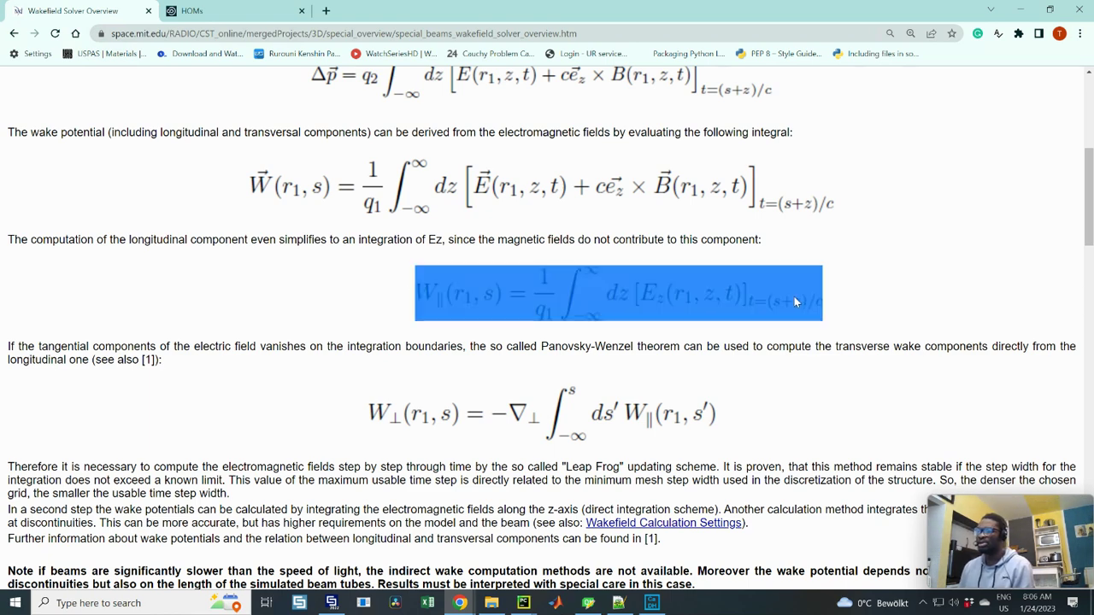
click(870, 295)
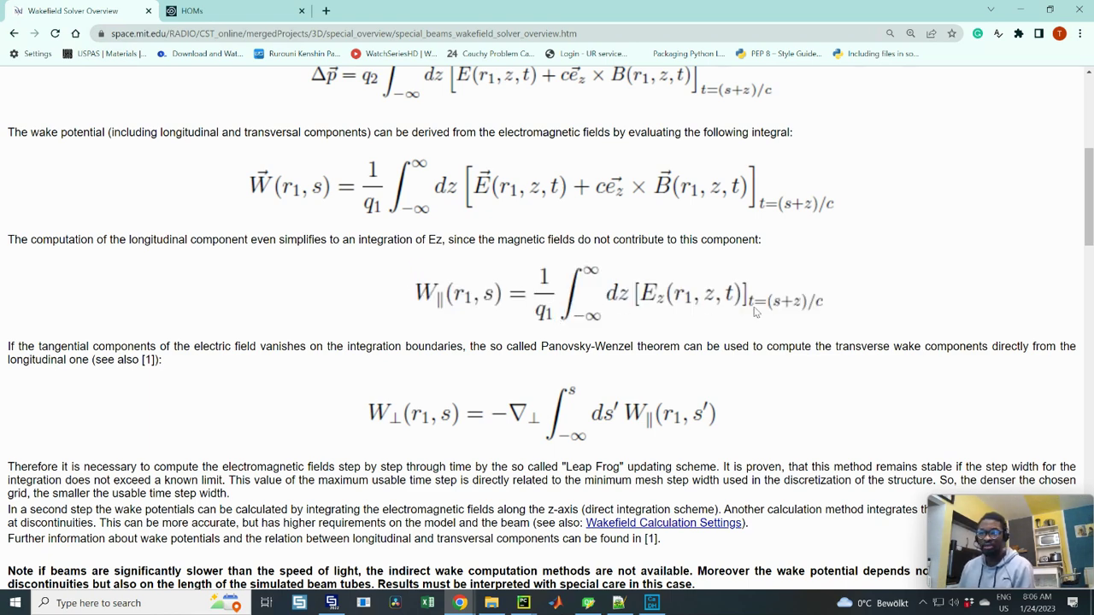
scroll(454, 397, down, 1)
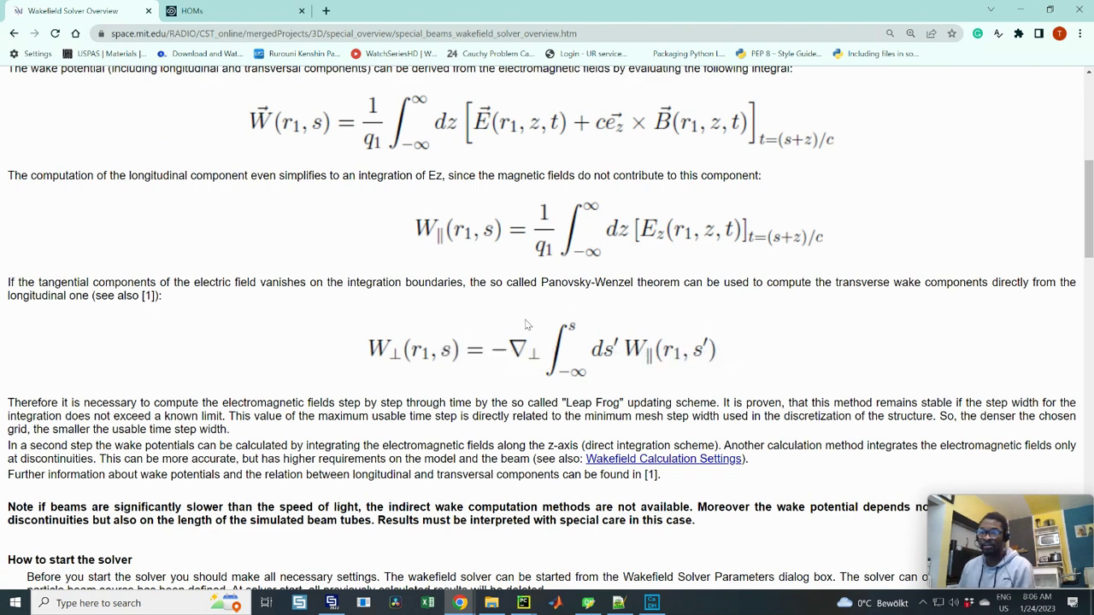
scroll(530, 323, down, 2)
scroll(543, 308, up, 1)
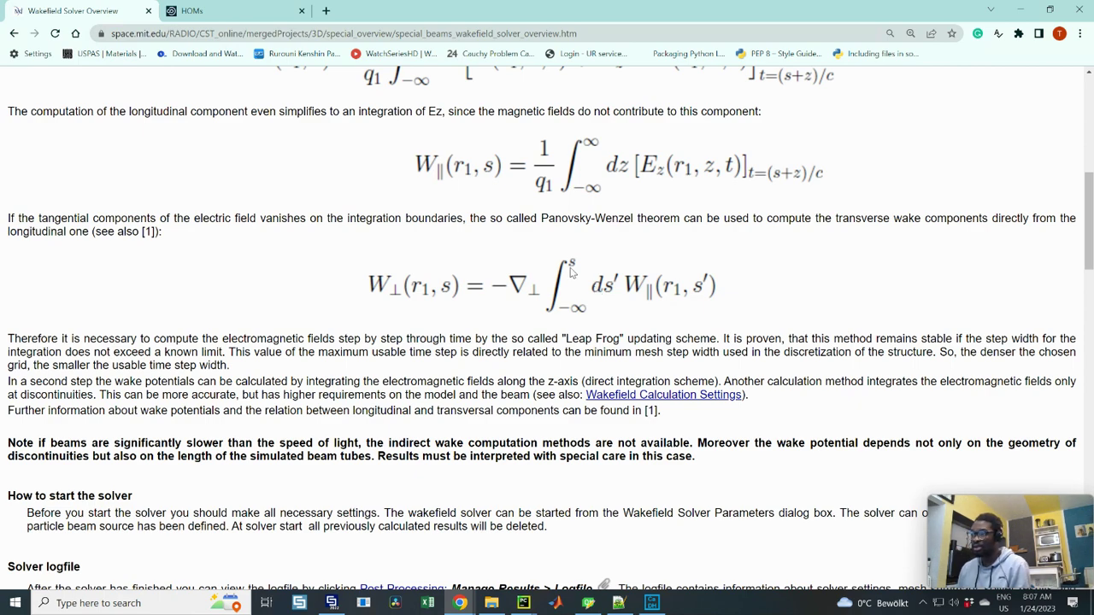
scroll(564, 234, down, 1)
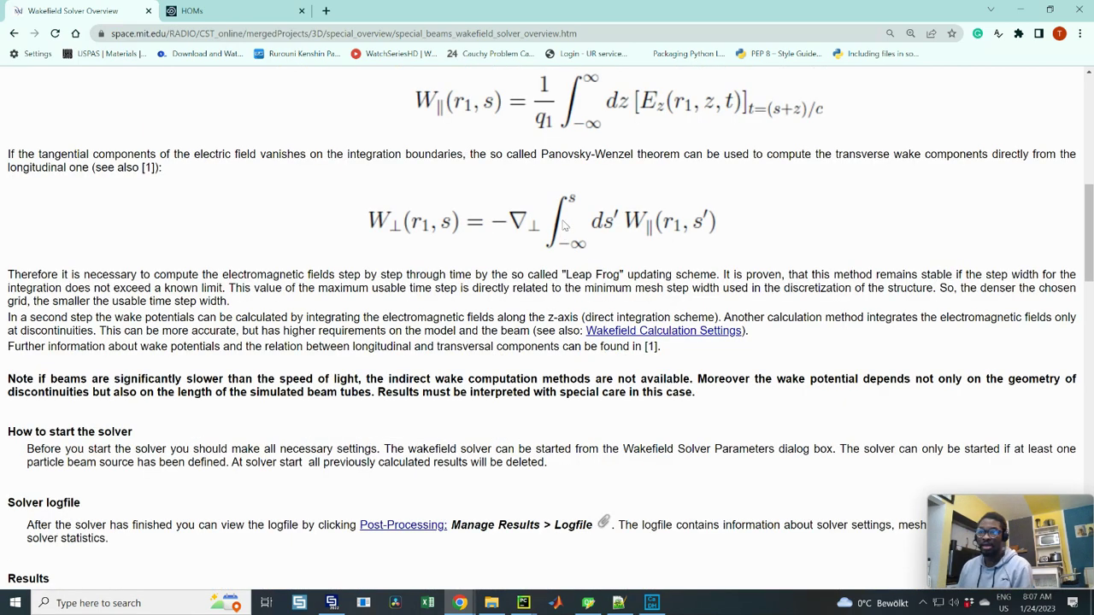
scroll(563, 224, down, 1)
scroll(563, 224, up, 2)
scroll(564, 222, down, 4)
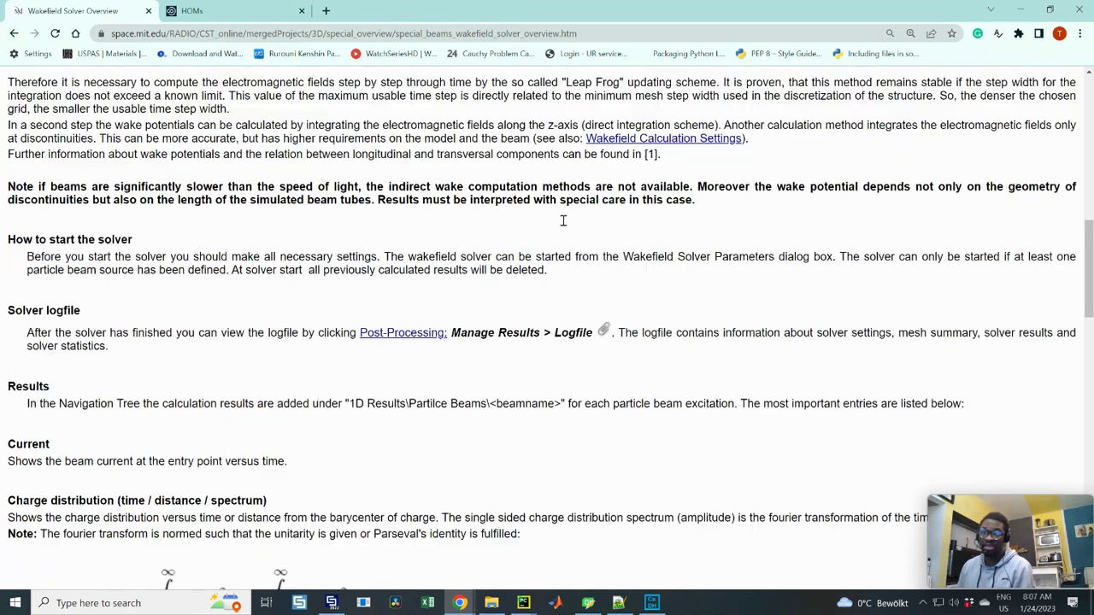
scroll(563, 221, up, 4)
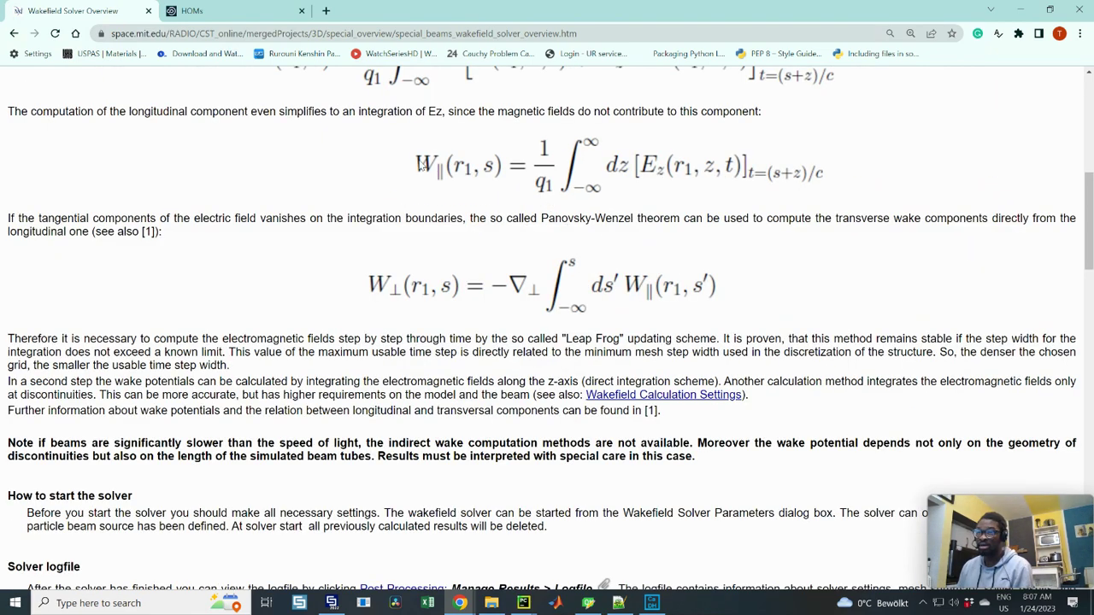
drag(481, 168, 682, 215)
scroll(660, 218, down, 1)
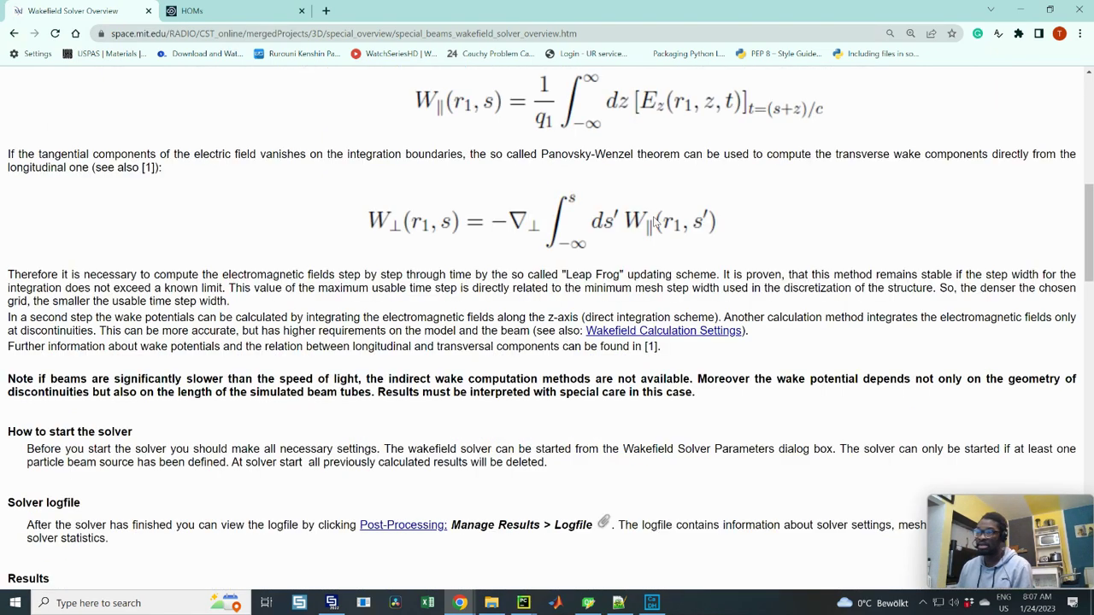
Step: Review the cavity diagram with charges q1 and q2, then the charge distribution and wake potential result sections
scroll(632, 207, up, 8)
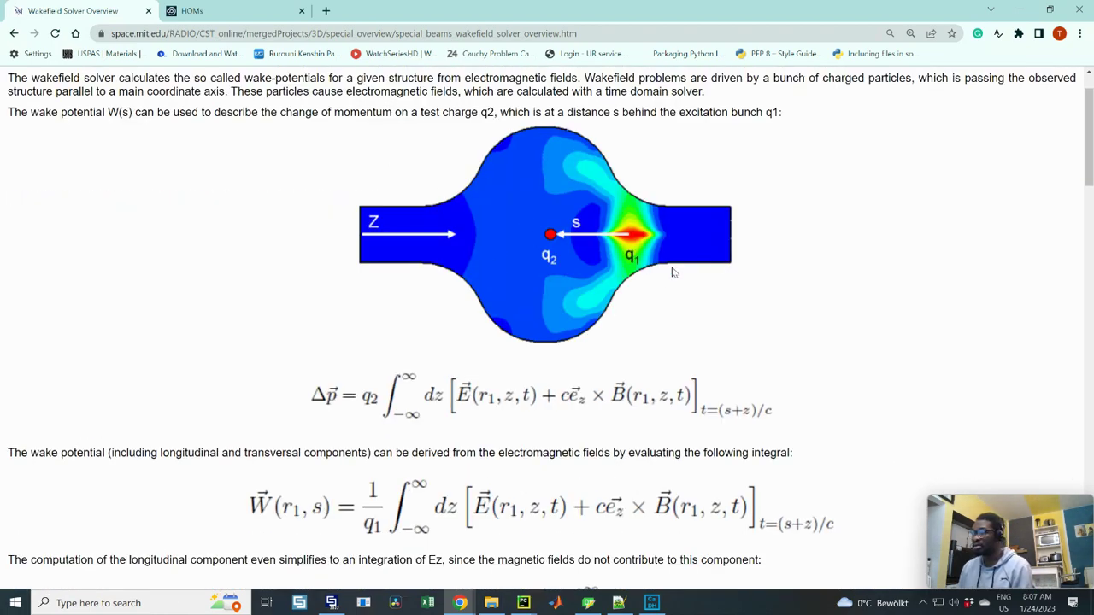
scroll(624, 255, down, 6)
scroll(618, 260, up, 3)
scroll(619, 261, down, 5)
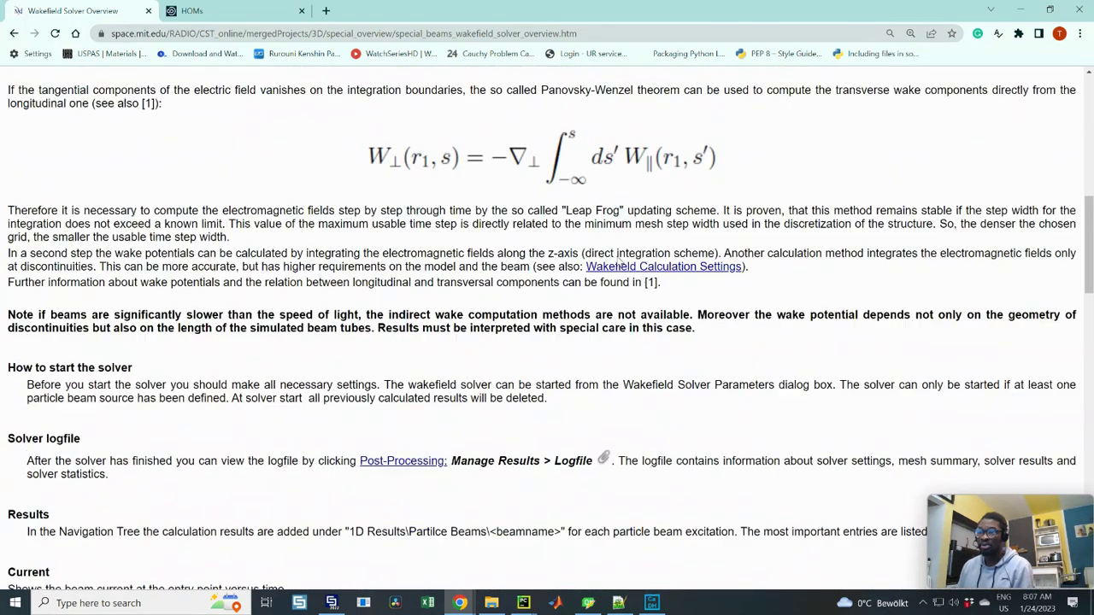
scroll(614, 255, up, 1)
scroll(614, 255, down, 7)
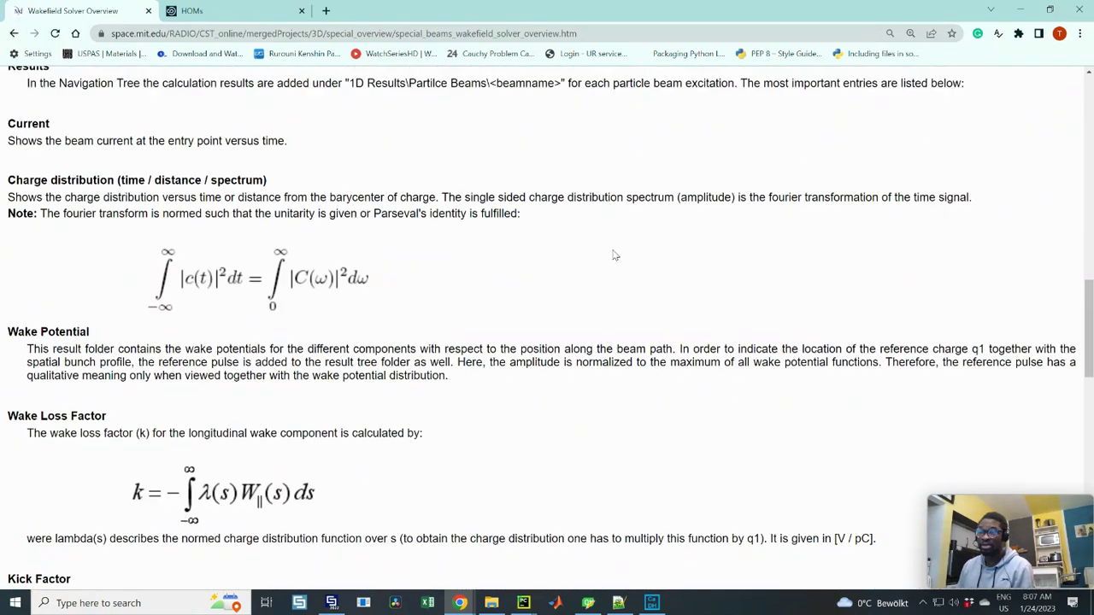
scroll(612, 254, up, 2)
scroll(612, 254, down, 2)
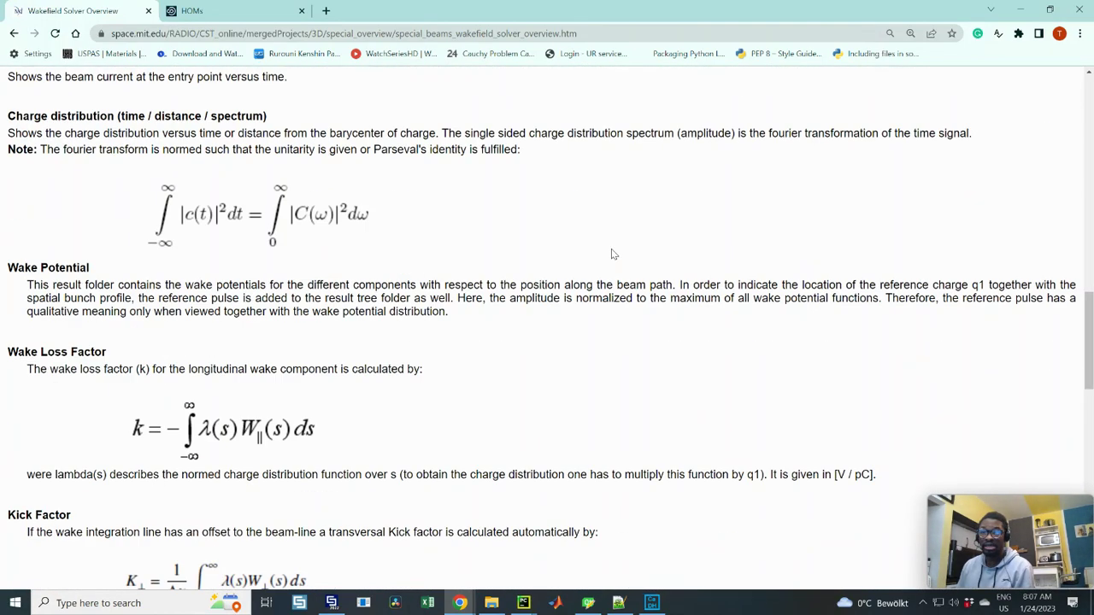
Step: Examine the longitudinal and transversal wake impedance formulas, then the wake loss factor and kick factor formulas
scroll(612, 253, down, 6)
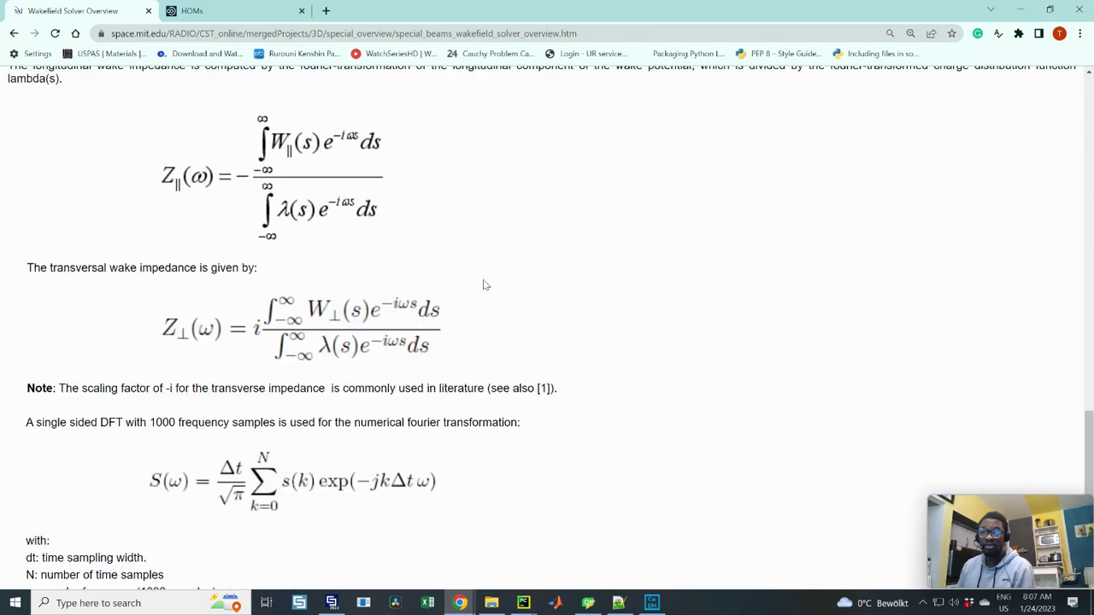
scroll(176, 182, up, 2)
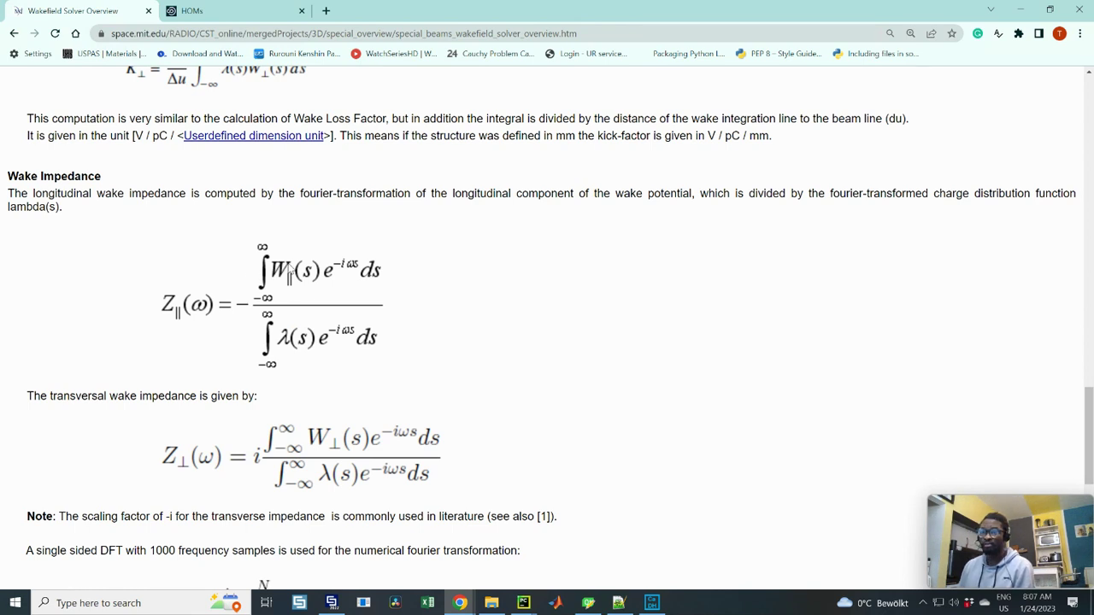
drag(289, 272, 369, 282)
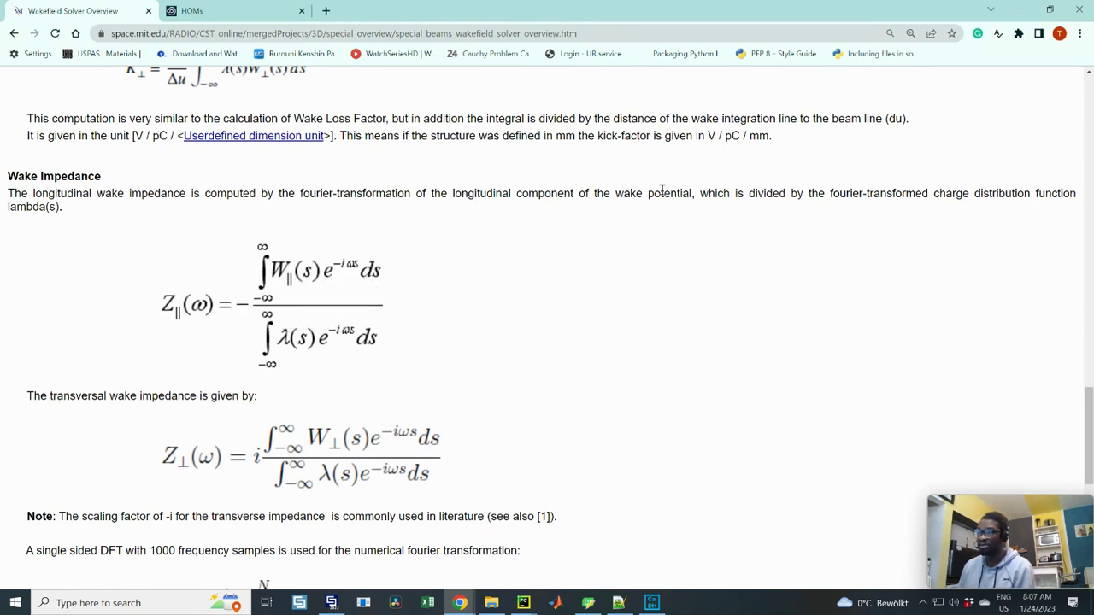
drag(690, 193, 642, 194)
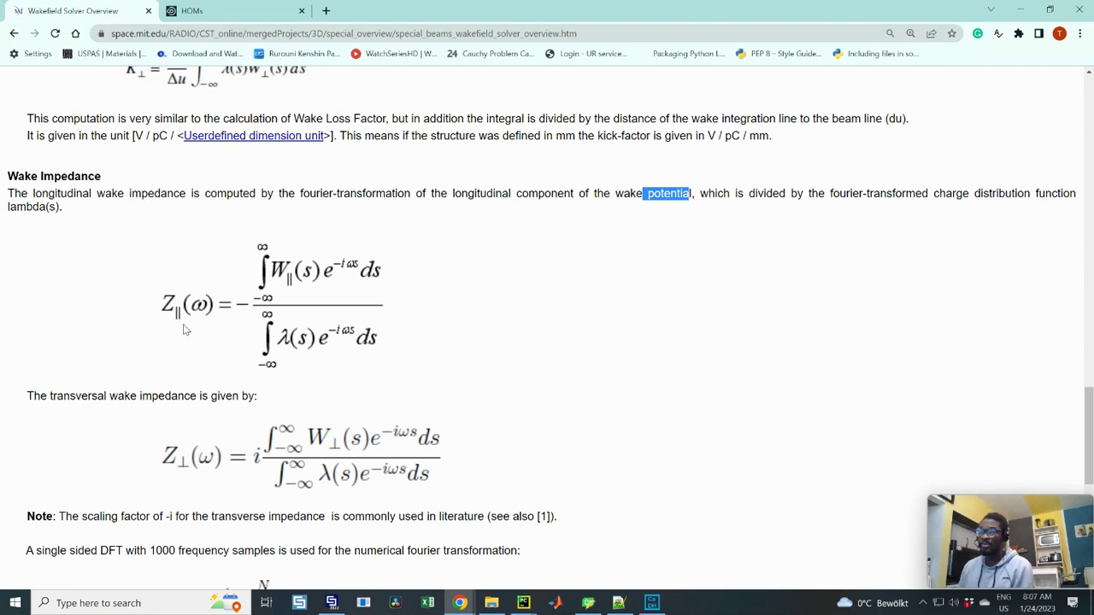
scroll(172, 408, down, 1)
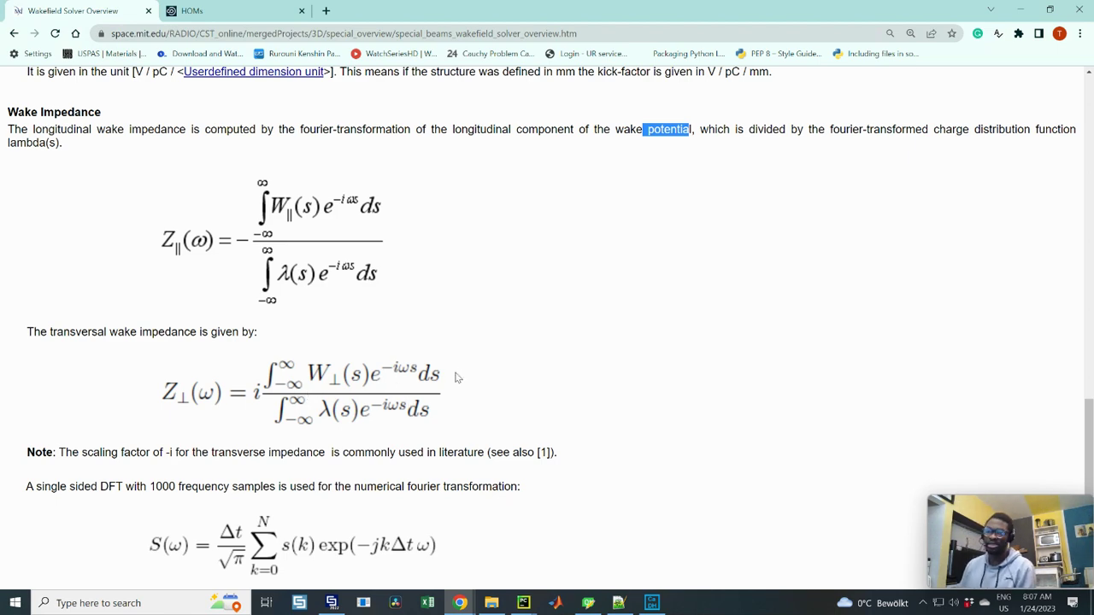
scroll(454, 376, down, 1)
scroll(410, 310, down, 6)
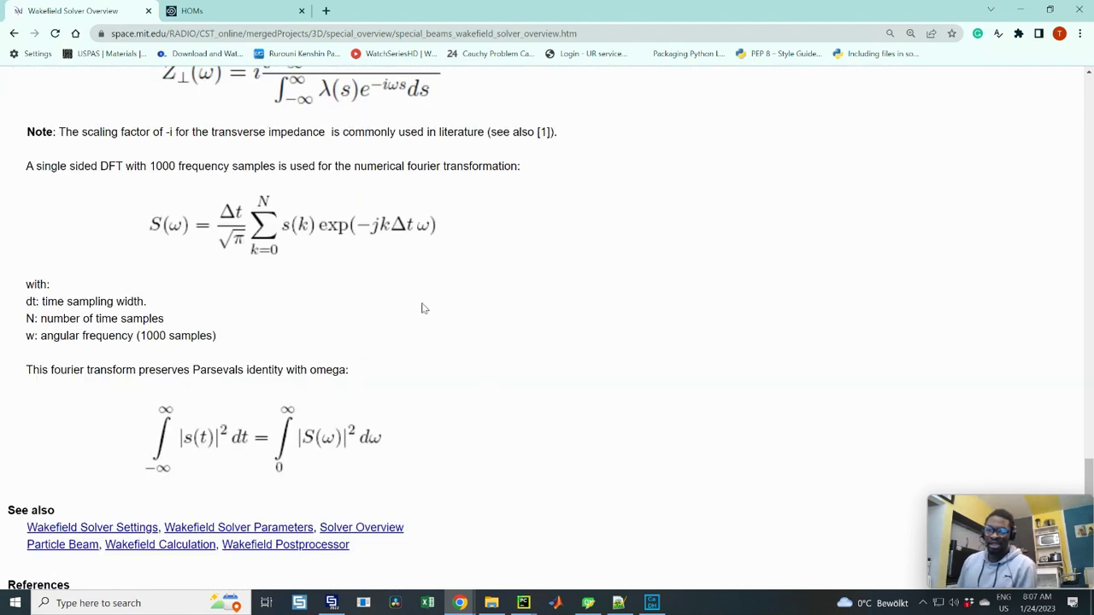
scroll(422, 312, up, 14)
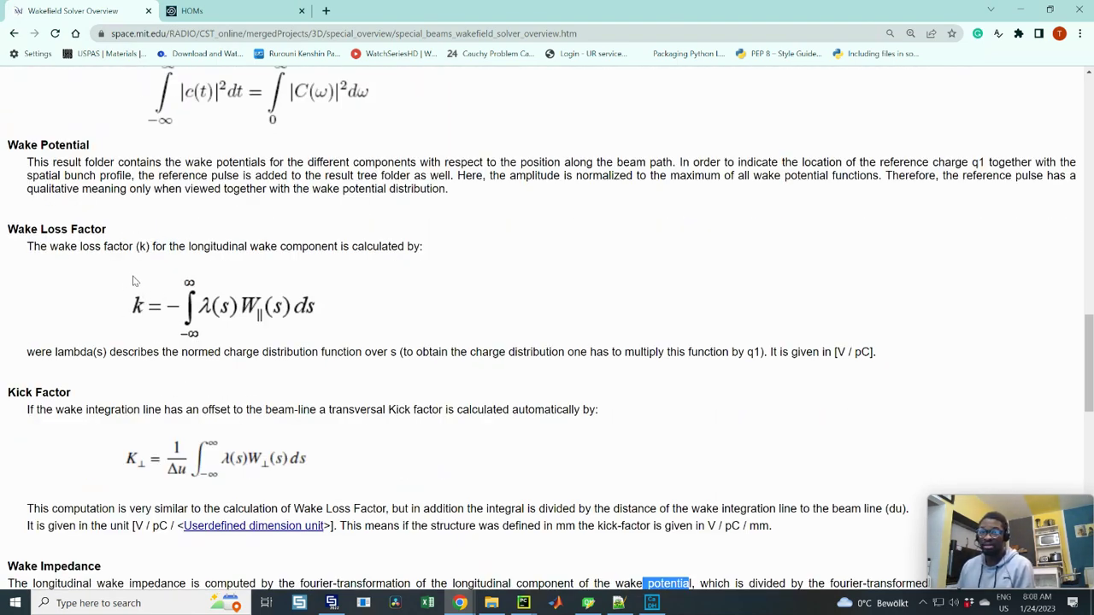
drag(143, 305, 347, 313)
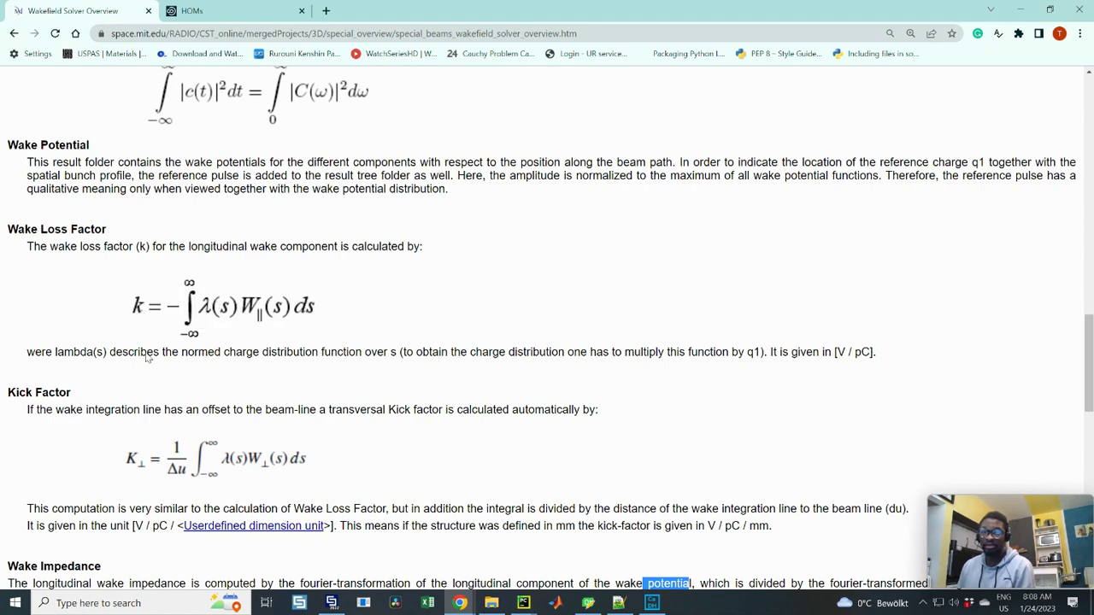
scroll(197, 441, down, 1)
drag(136, 402, 333, 407)
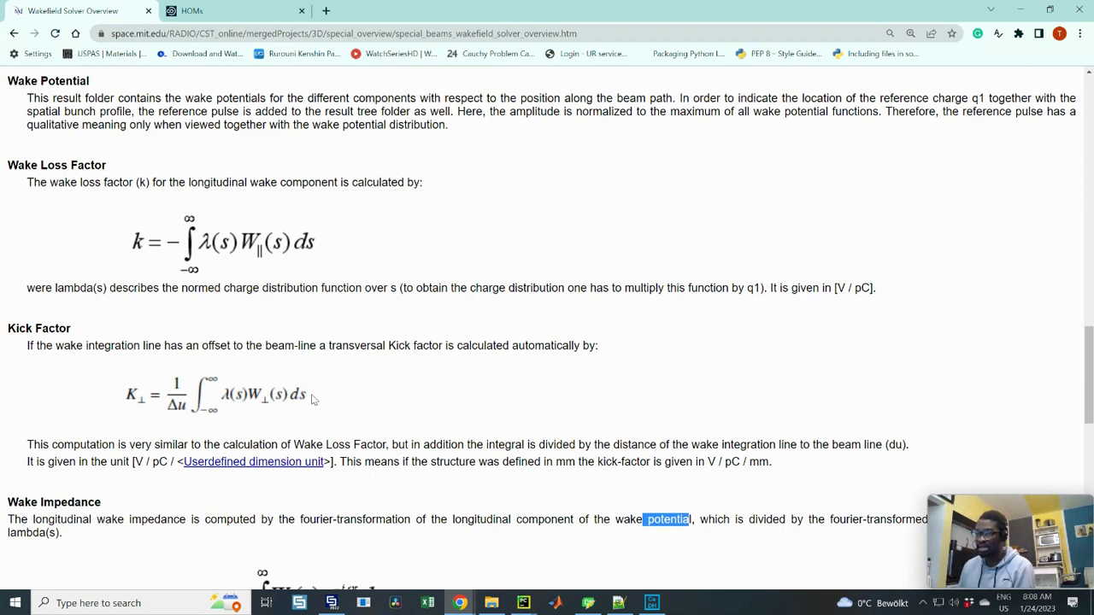
Step: Go back over the Wakefield Solver Overview page, from the wake potential formulas to the solver start and results sections
scroll(416, 393, up, 12)
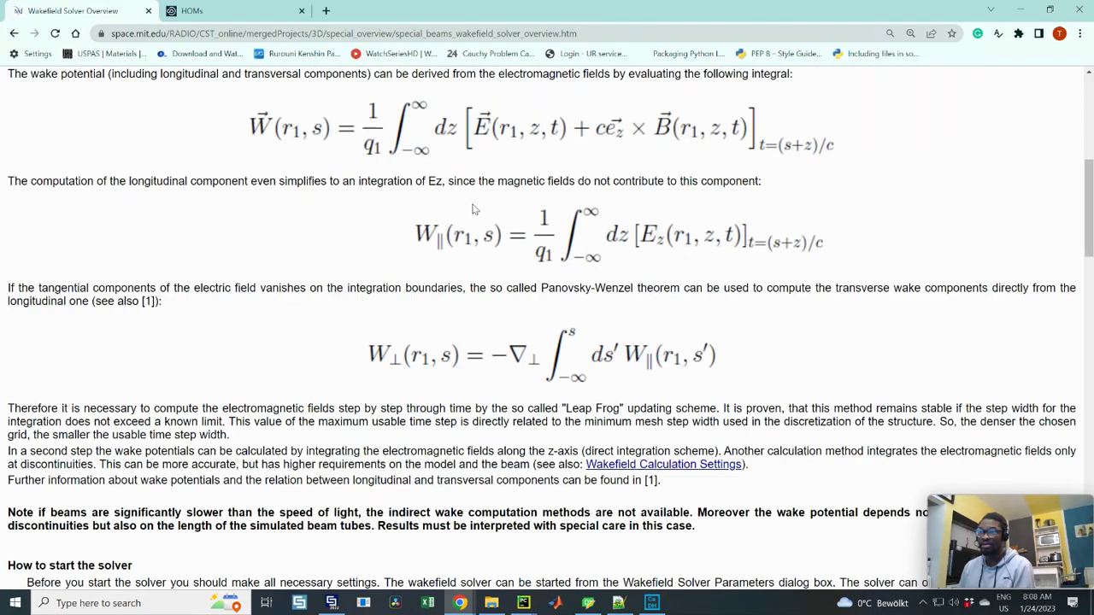
scroll(474, 209, up, 1)
scroll(429, 291, down, 4)
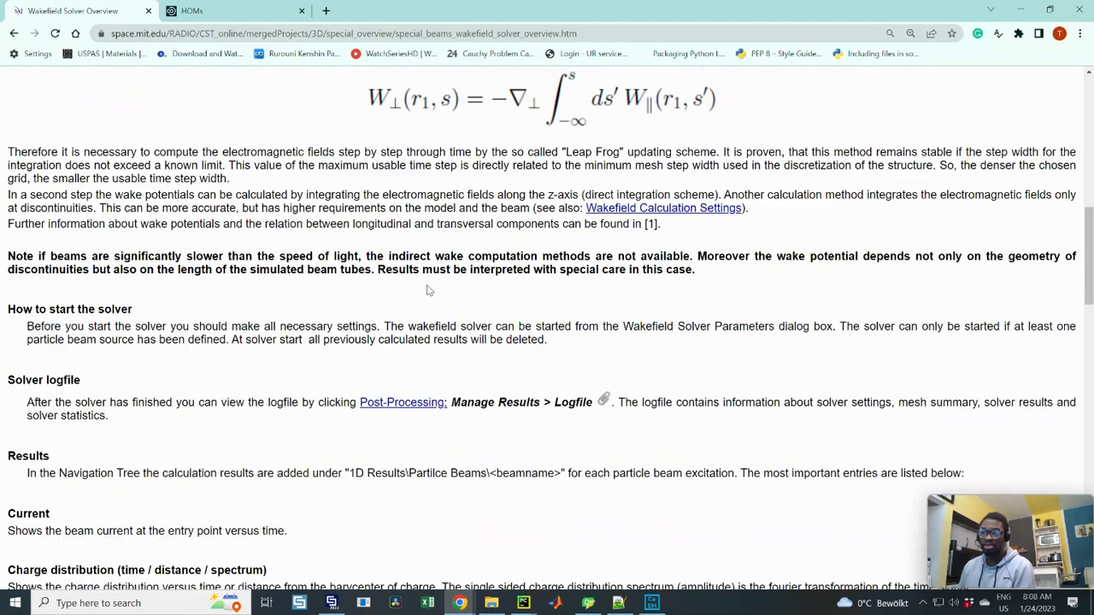
scroll(429, 290, up, 8)
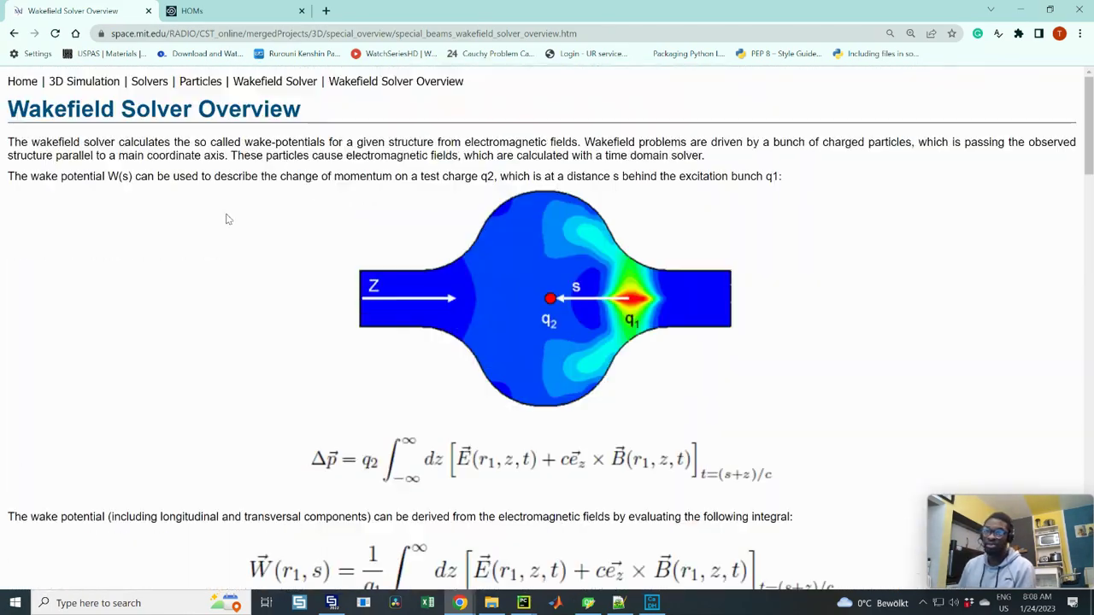
scroll(282, 256, down, 12)
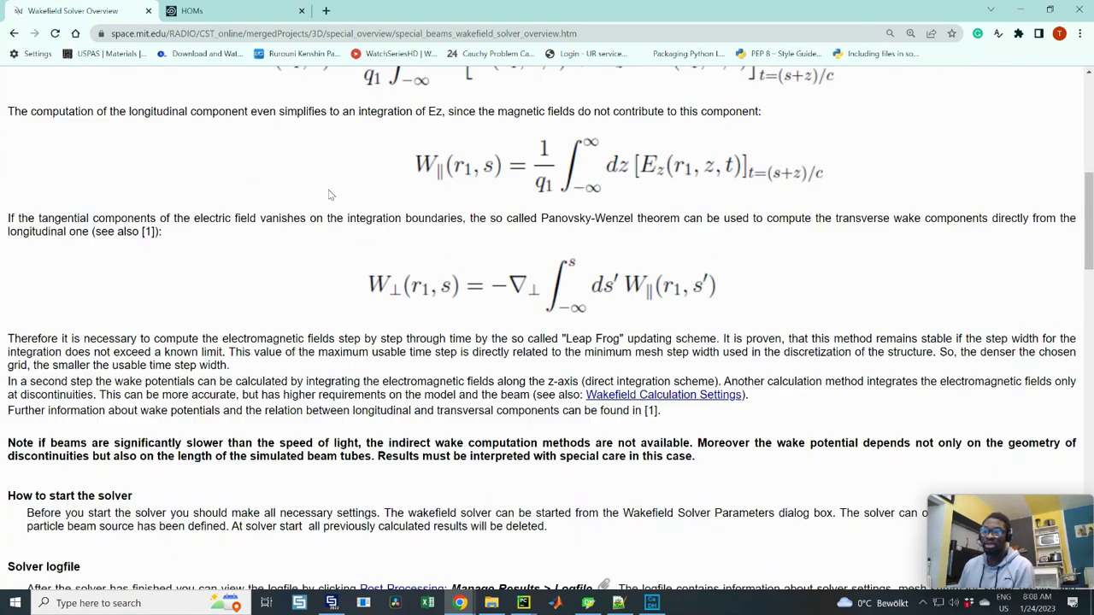
scroll(326, 252, down, 2)
scroll(346, 260, up, 6)
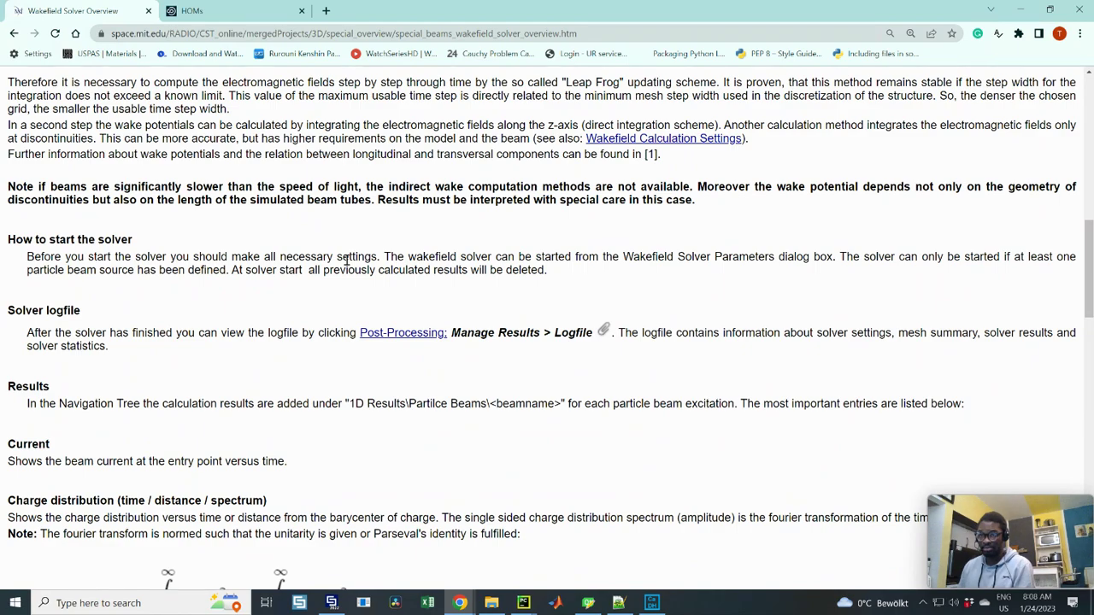
scroll(347, 258, up, 4)
scroll(351, 265, down, 4)
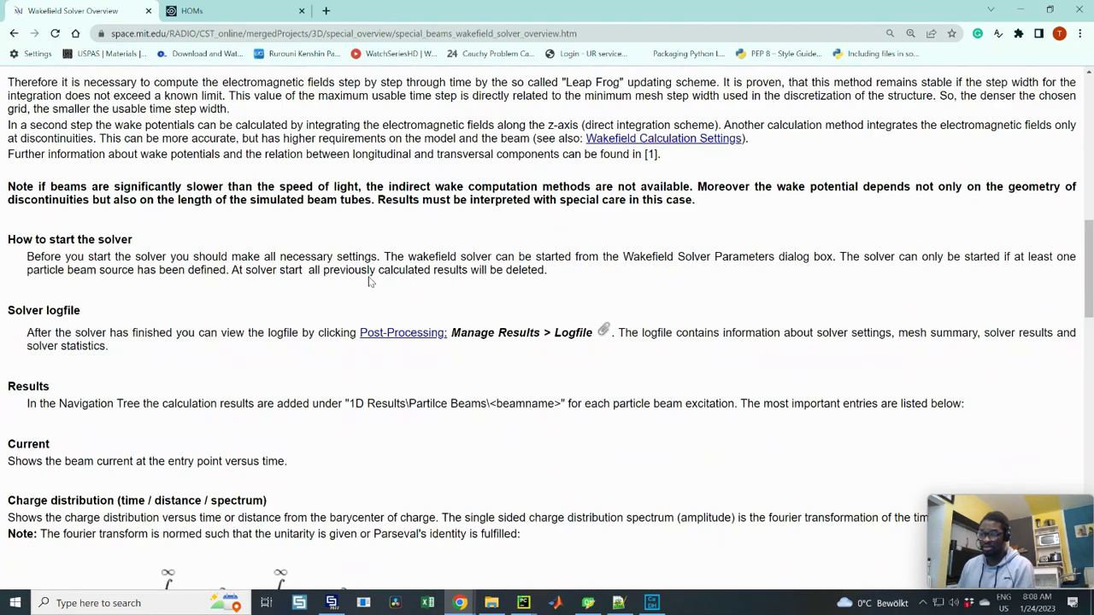
scroll(369, 282, down, 2)
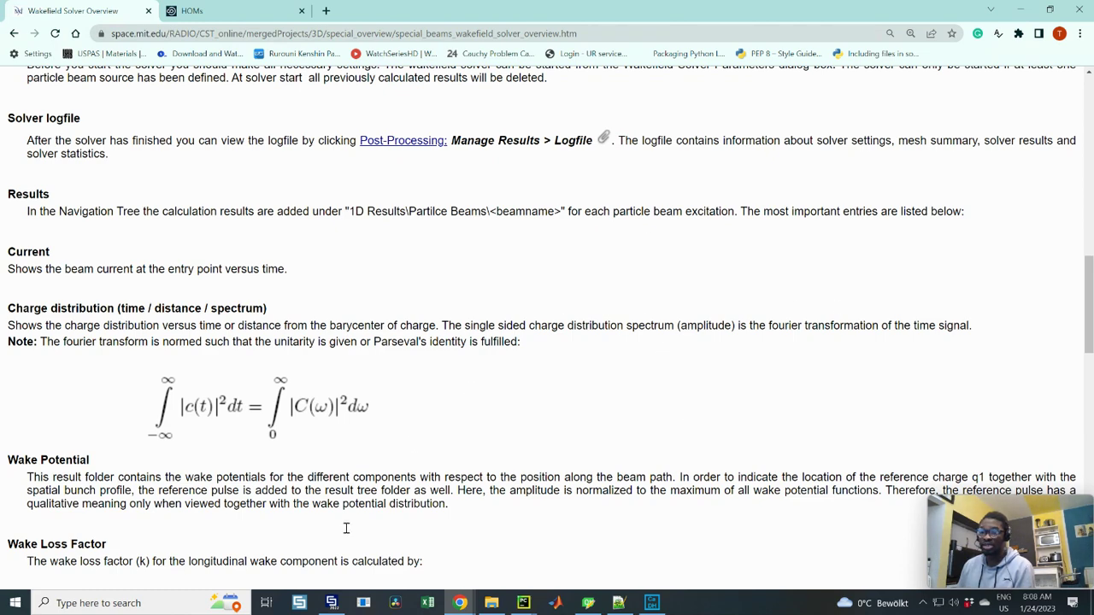
Step: Switch to CST Studio Suite and create an empty 3D Simulation project of the Particle type
click(331, 603)
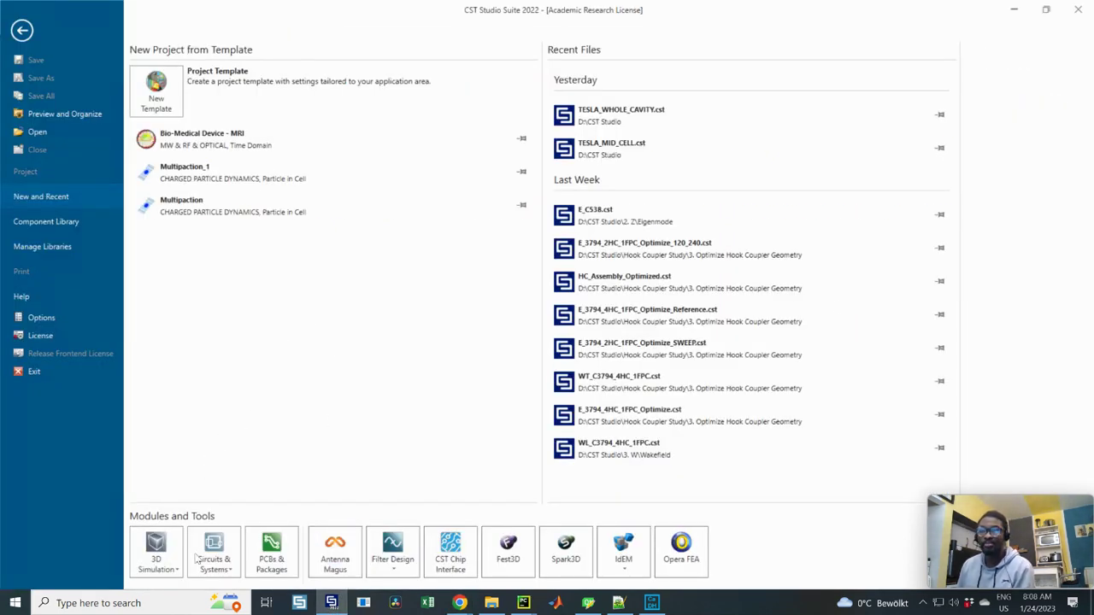
mouse_move(169, 561)
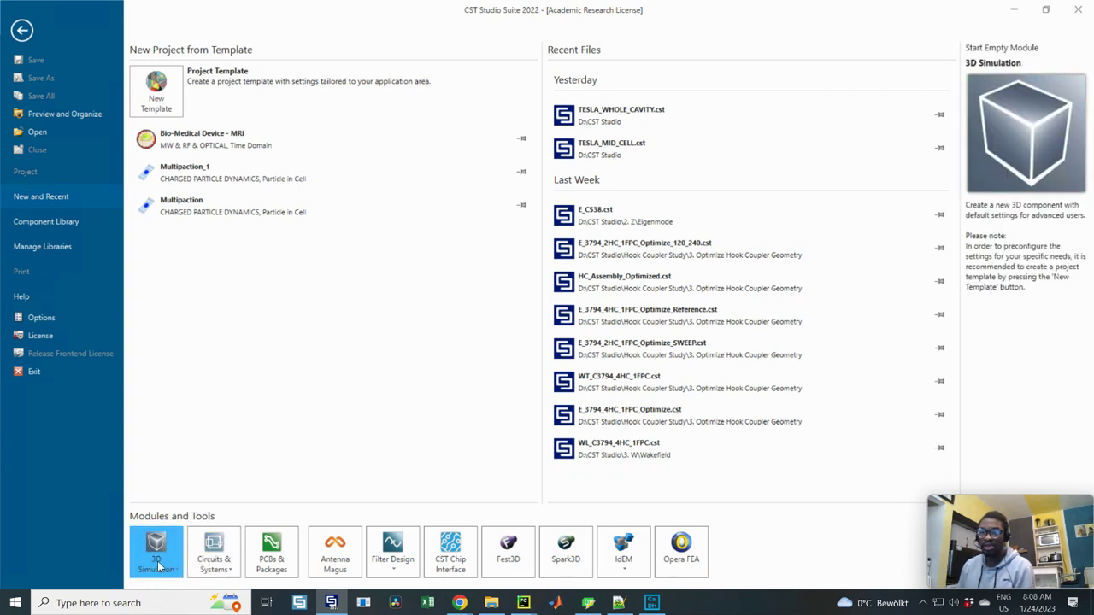
click(167, 570)
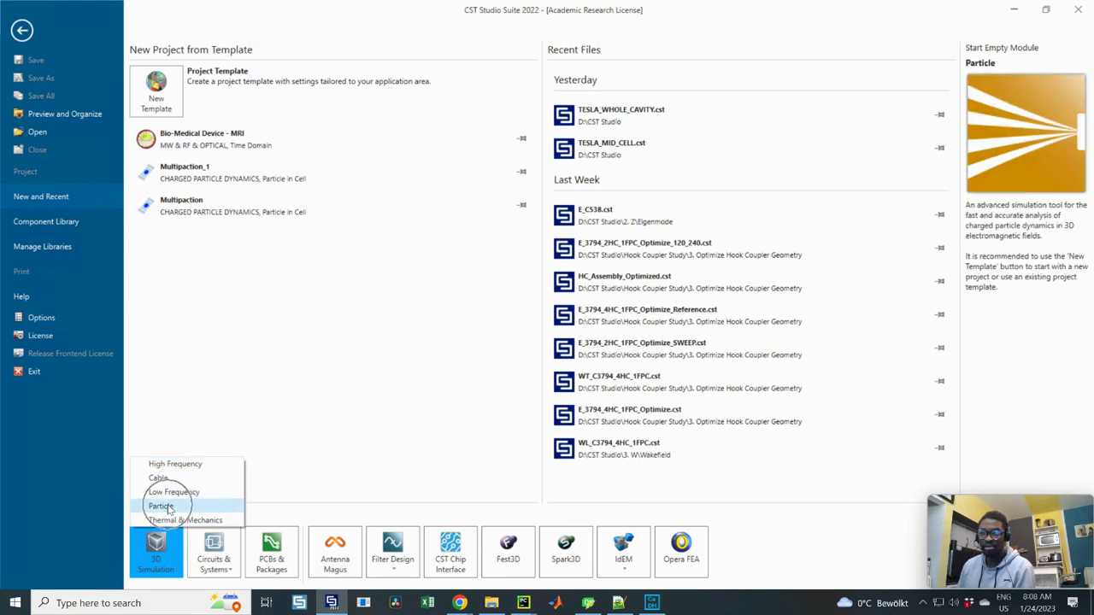
click(163, 507)
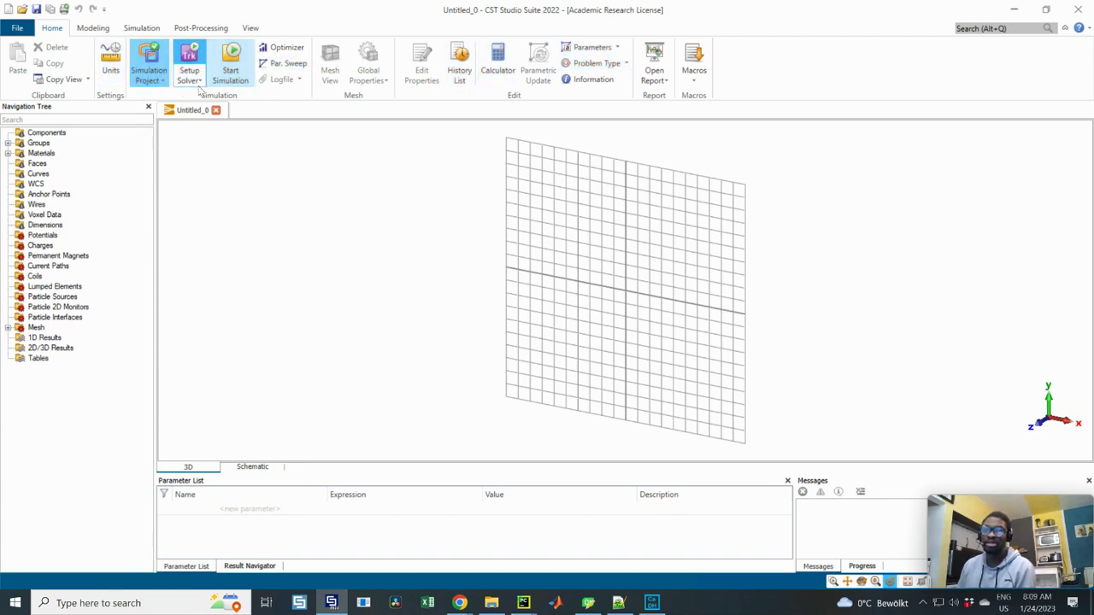
Step: Set the solver of the new particle project to Wakefield Solver
click(198, 80)
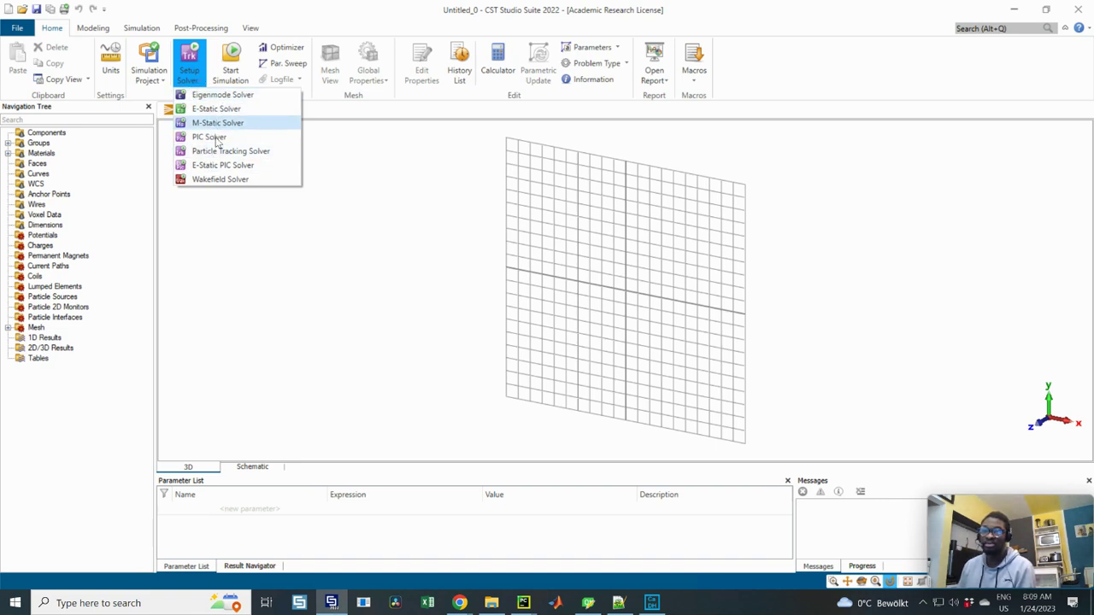
click(220, 180)
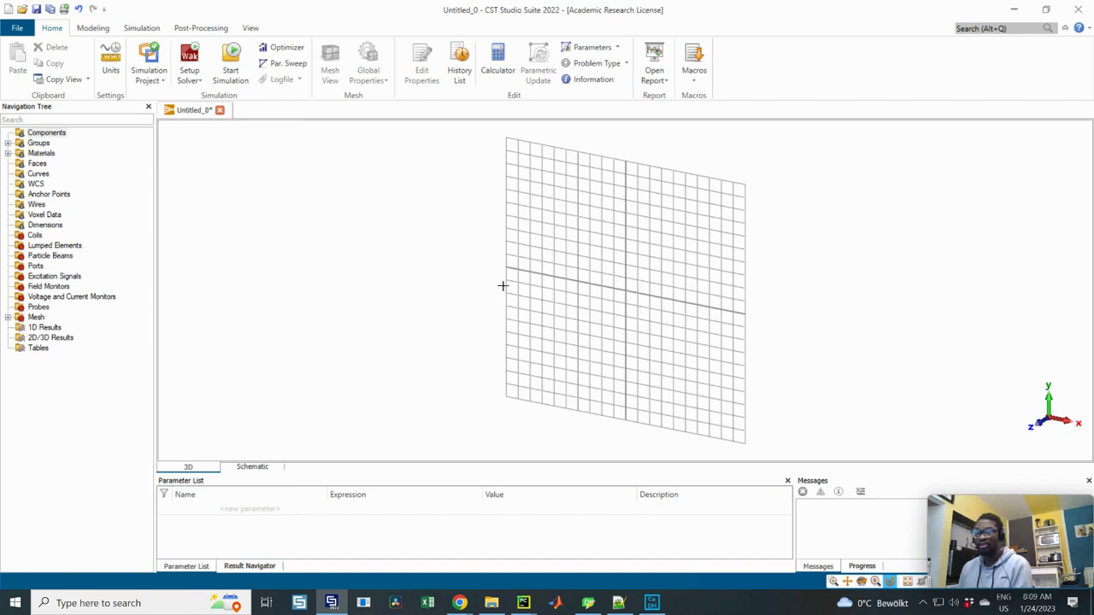
Step: Save the project as LONGITIDUNAL_WAKE_TESLA_CAVITY in the CST Studio folder
key(ctrl+s)
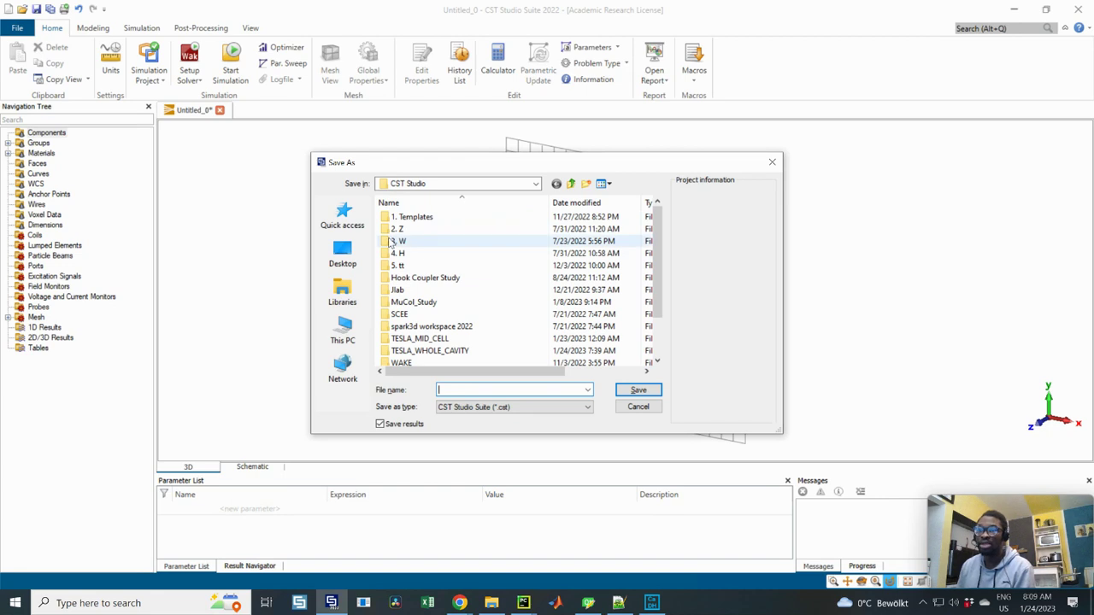
scroll(389, 247, down, 2)
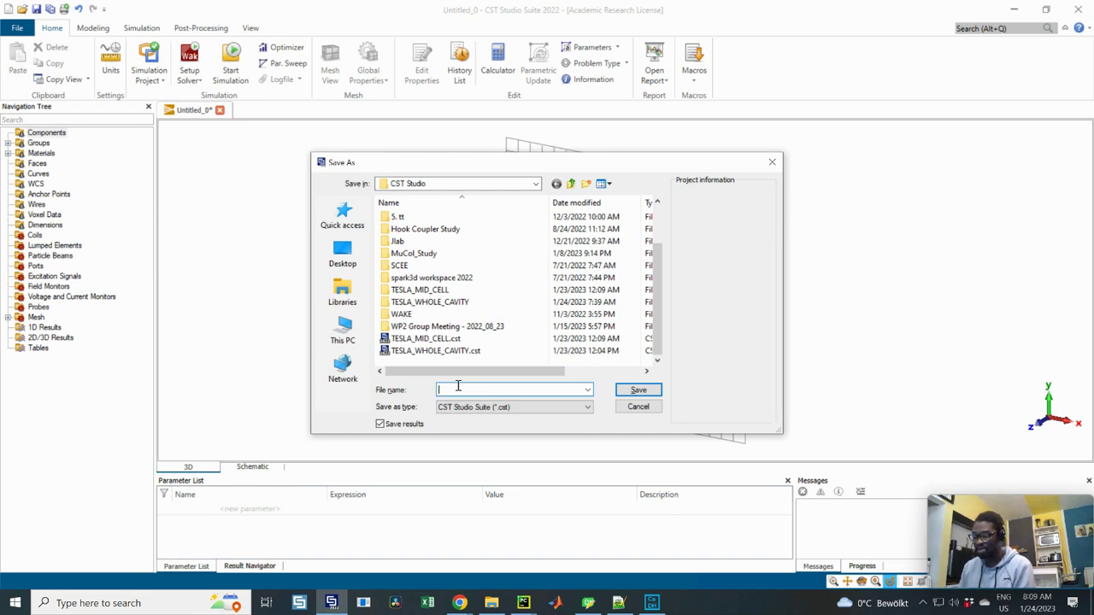
text(TESLA)
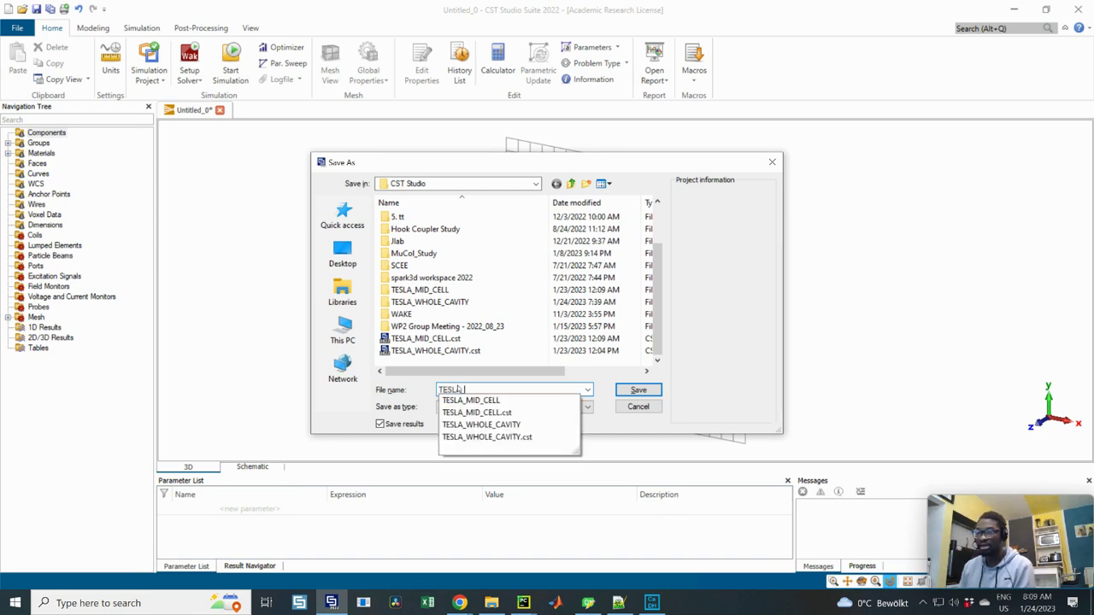
key(BackSpace)
text(wHO)
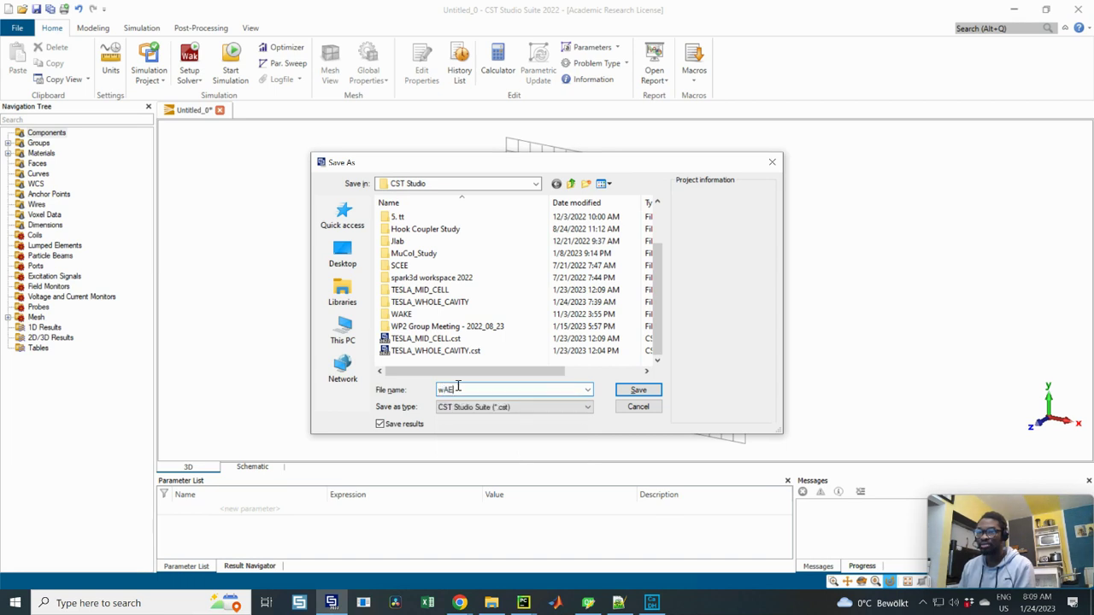
key(BackSpace)
key(BackSpace)
key(BackSpace)
text(WAKE)
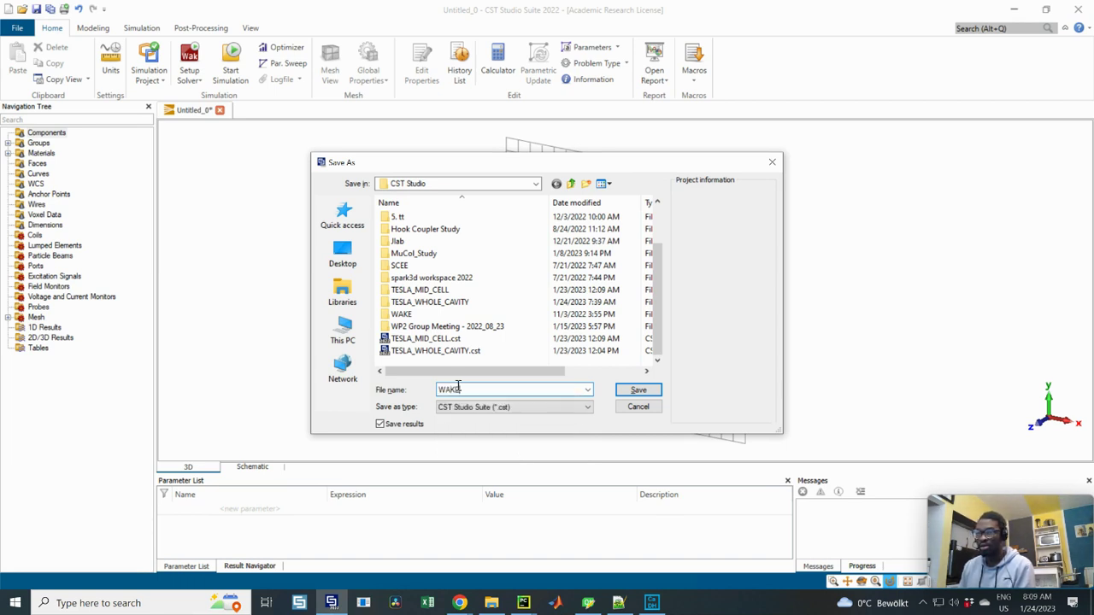
key(BackSpace)
key(BackSpace)
key(BackSpace)
key(BackSpace)
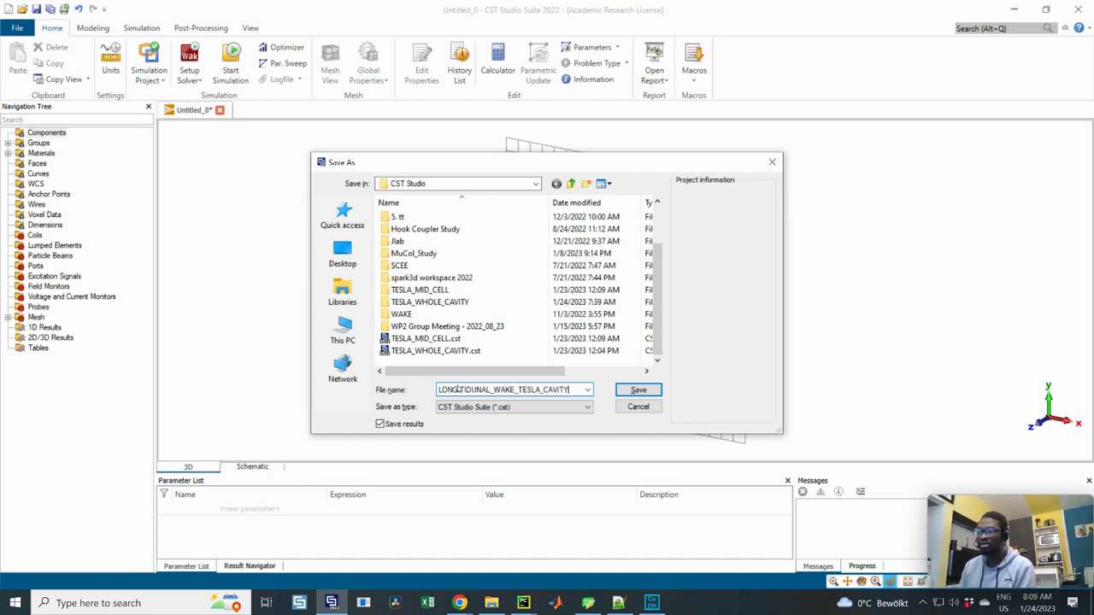
click(652, 391)
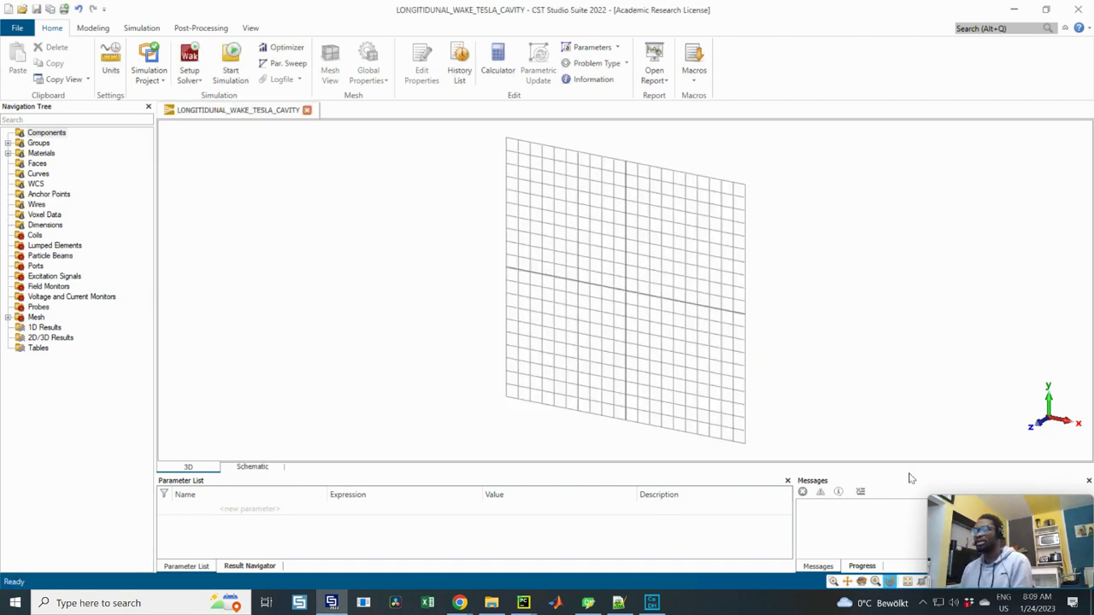
Step: Set the project units to MHz for frequency and mm for dimensions, and save the project
mouse_move(939, 498)
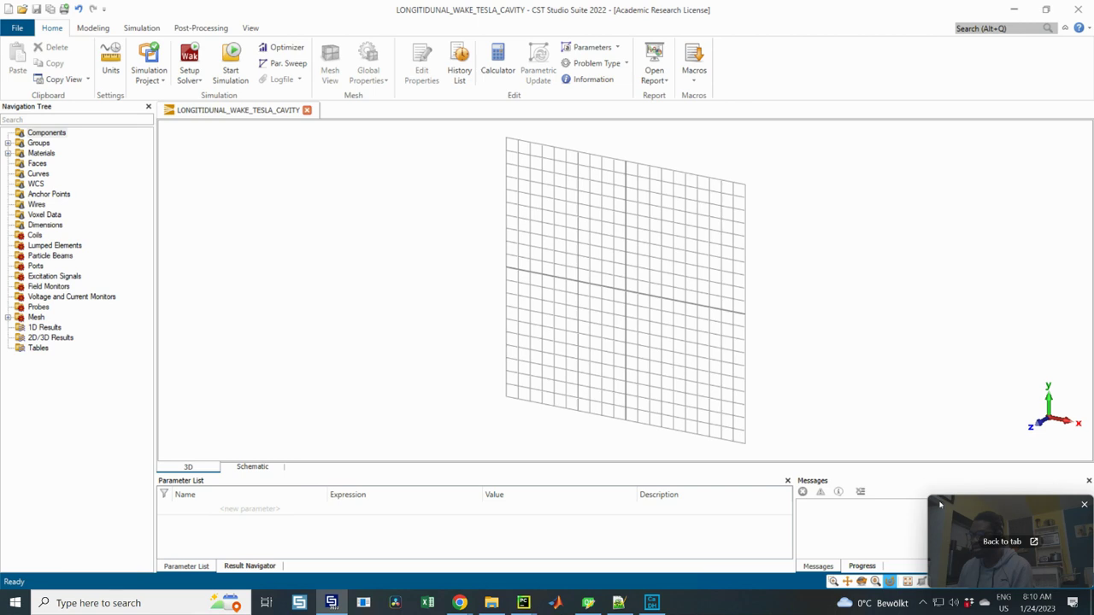
drag(939, 504, 936, 482)
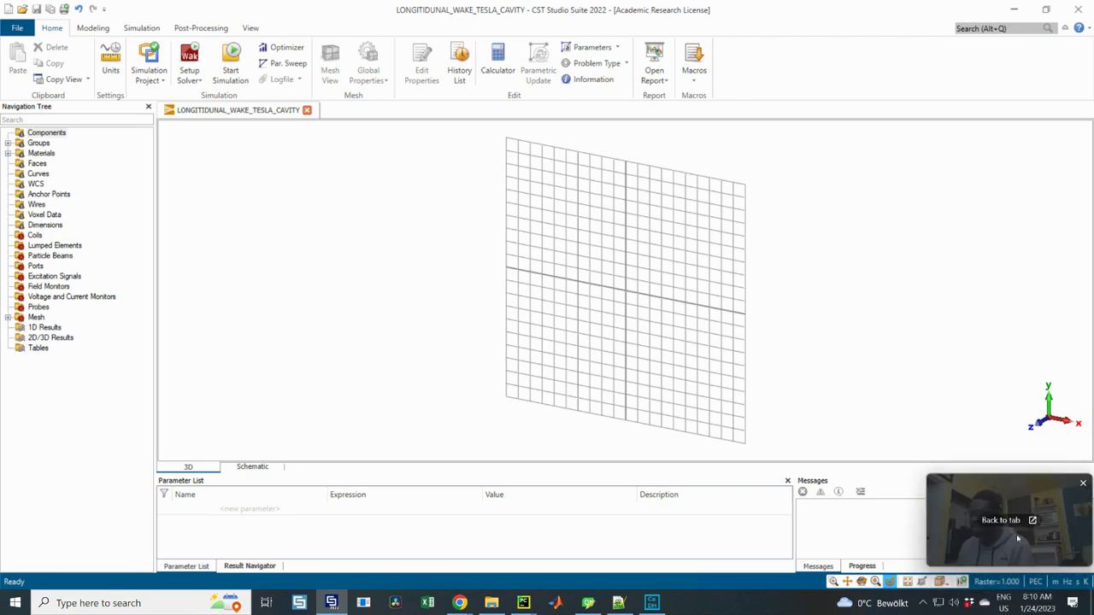
double_click(1062, 582)
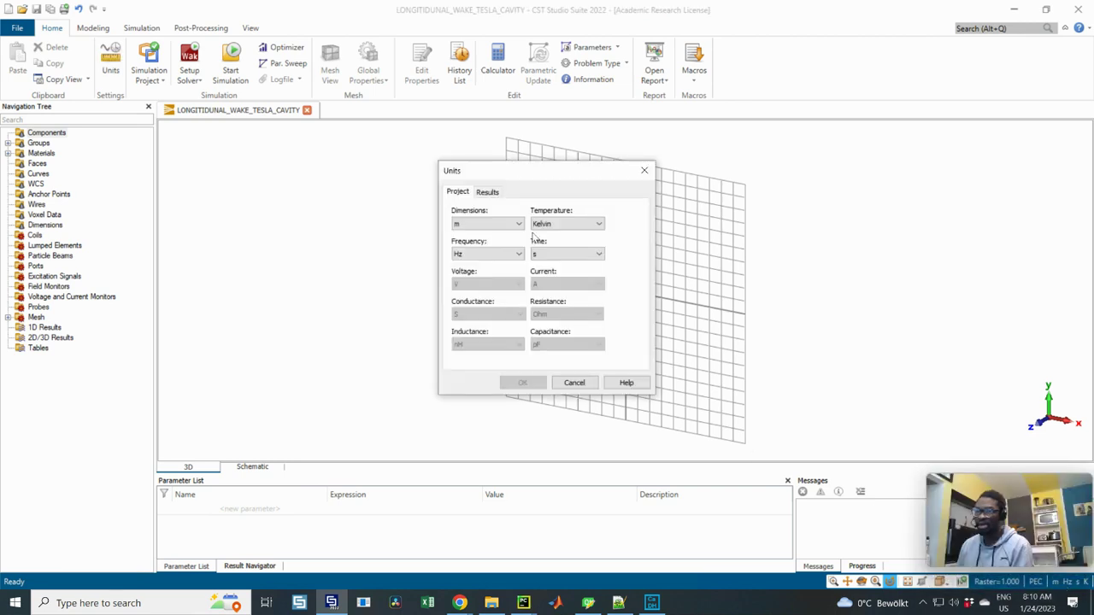
click(490, 259)
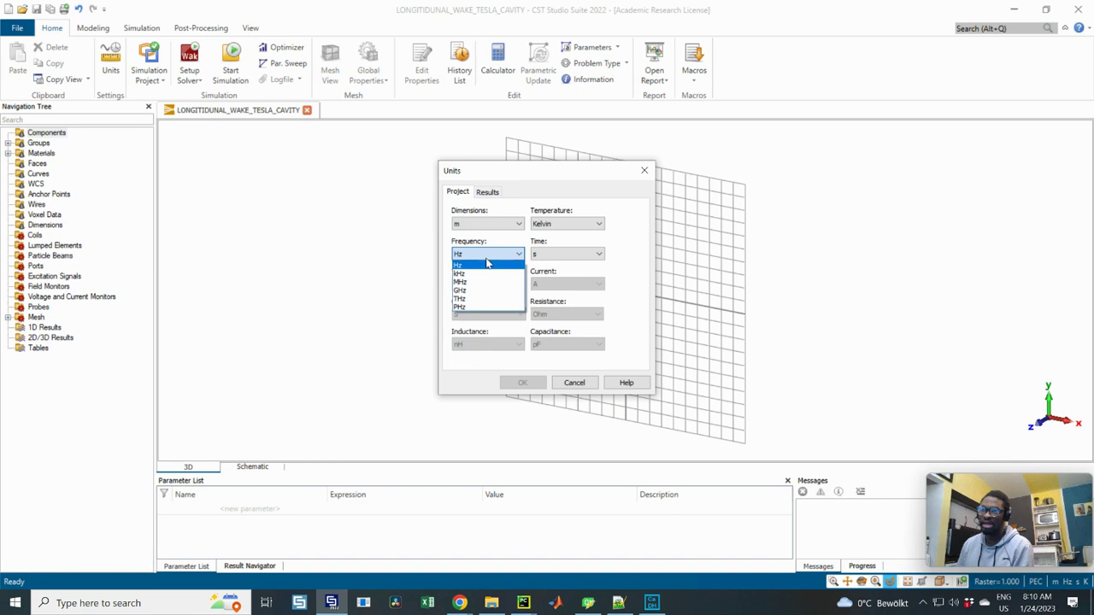
click(471, 279)
click(481, 224)
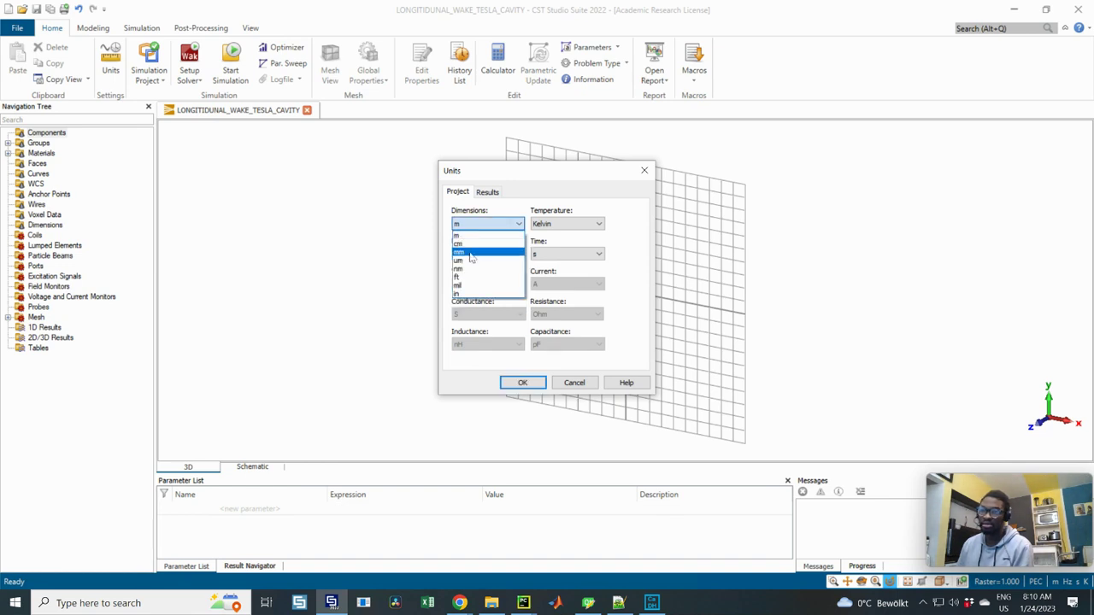
click(470, 254)
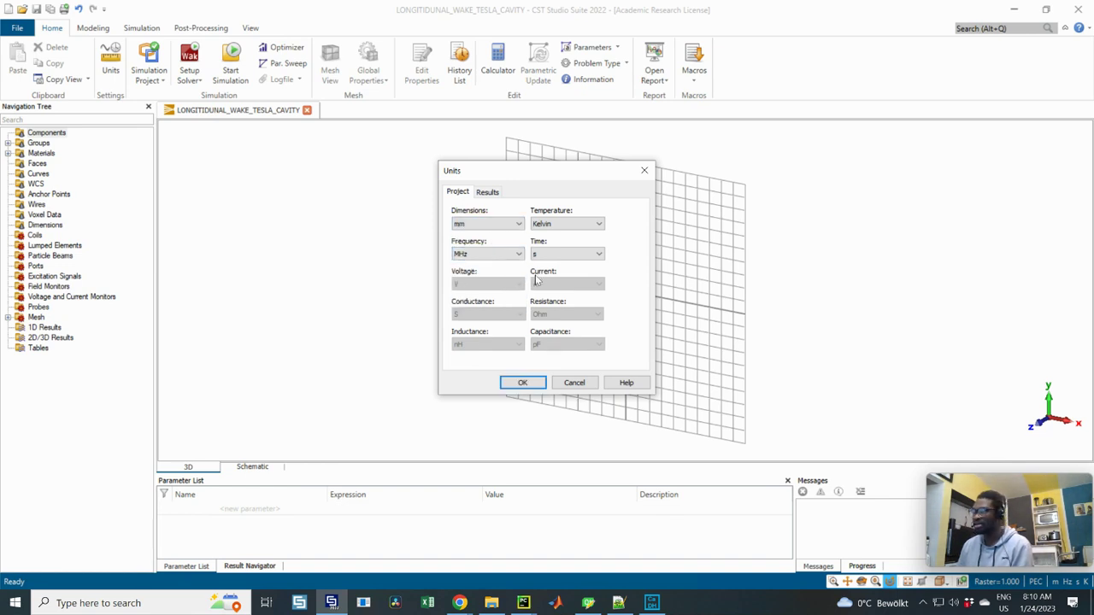
click(523, 383)
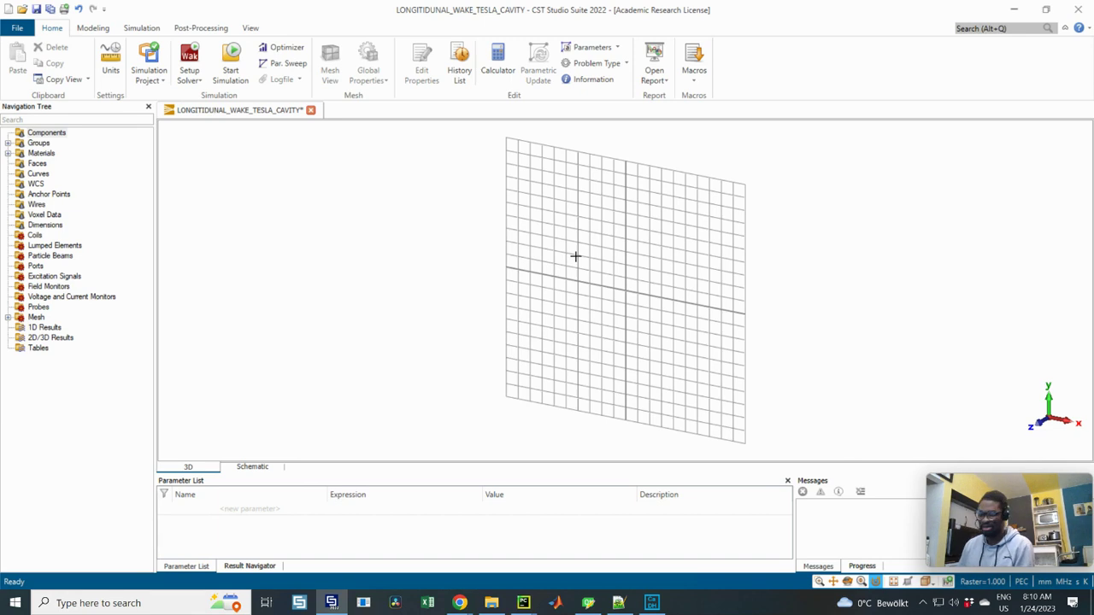
key(ctrl+s)
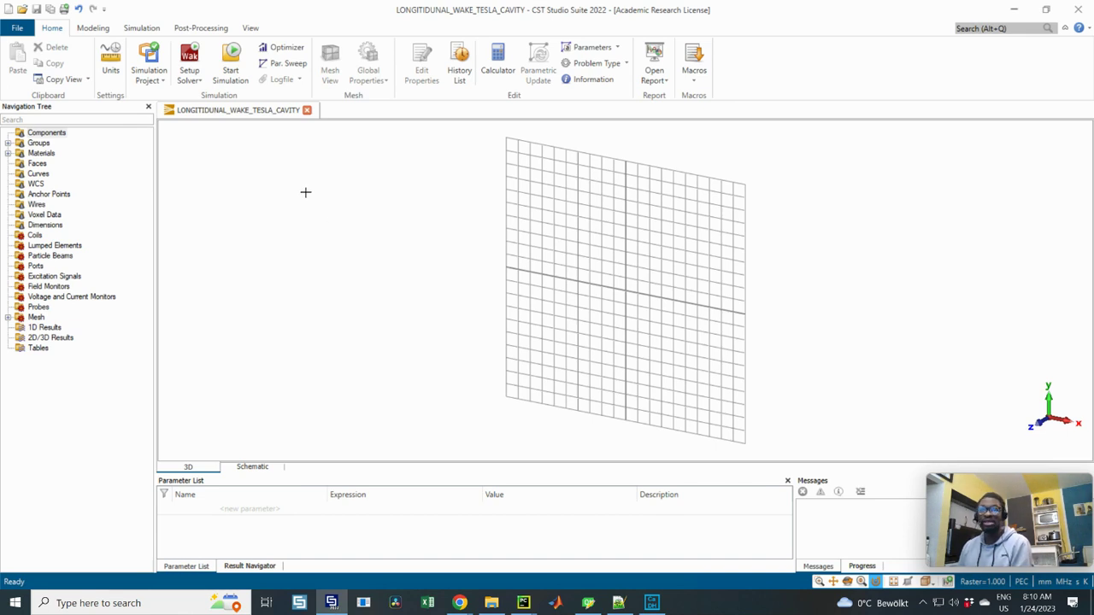
click(92, 28)
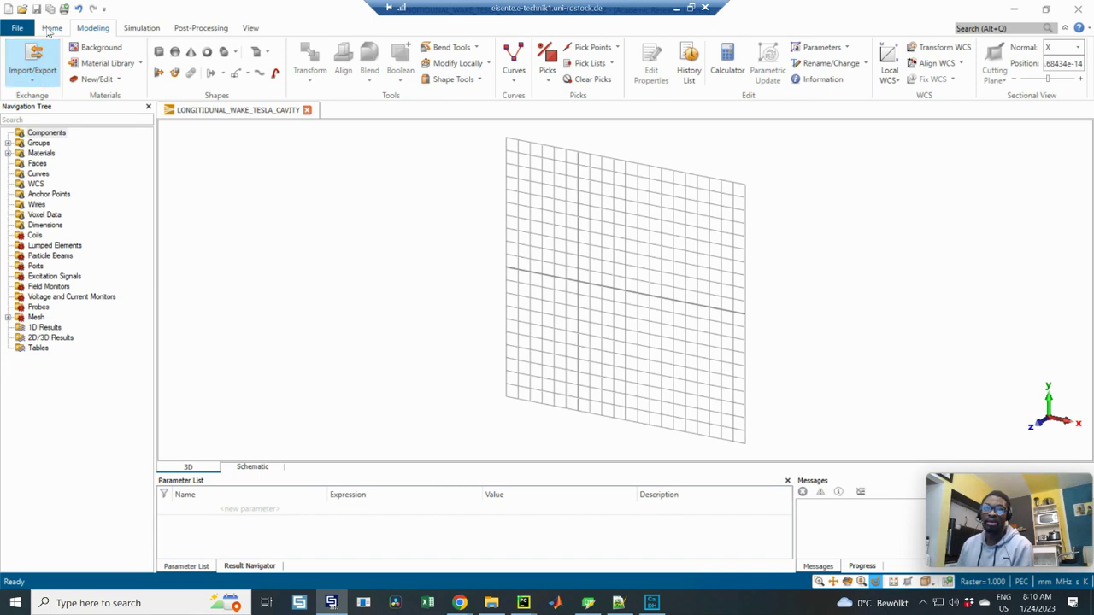
click(36, 77)
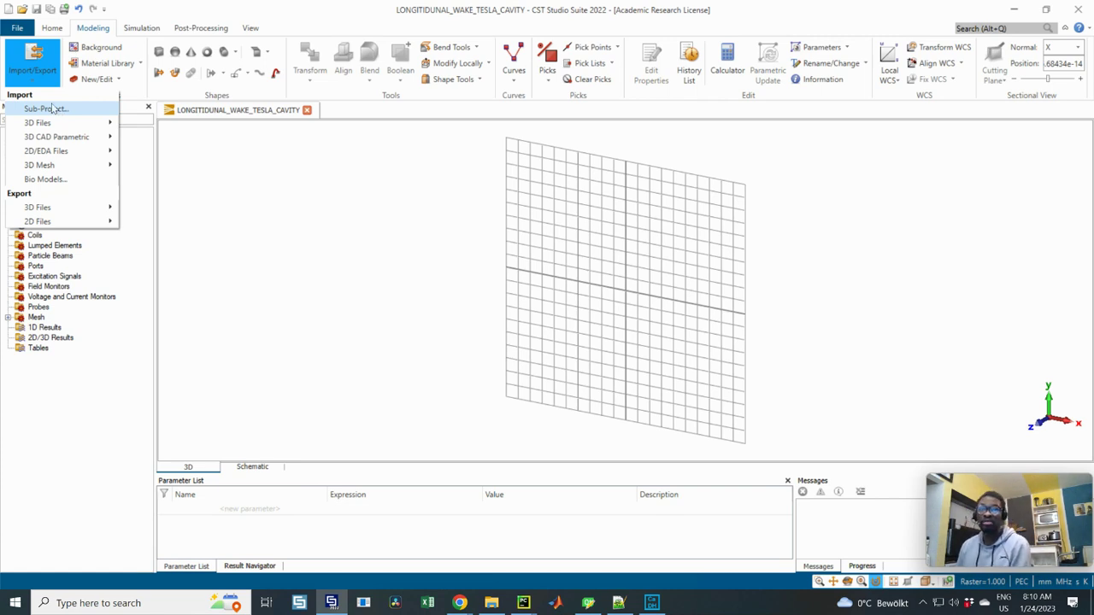
click(52, 27)
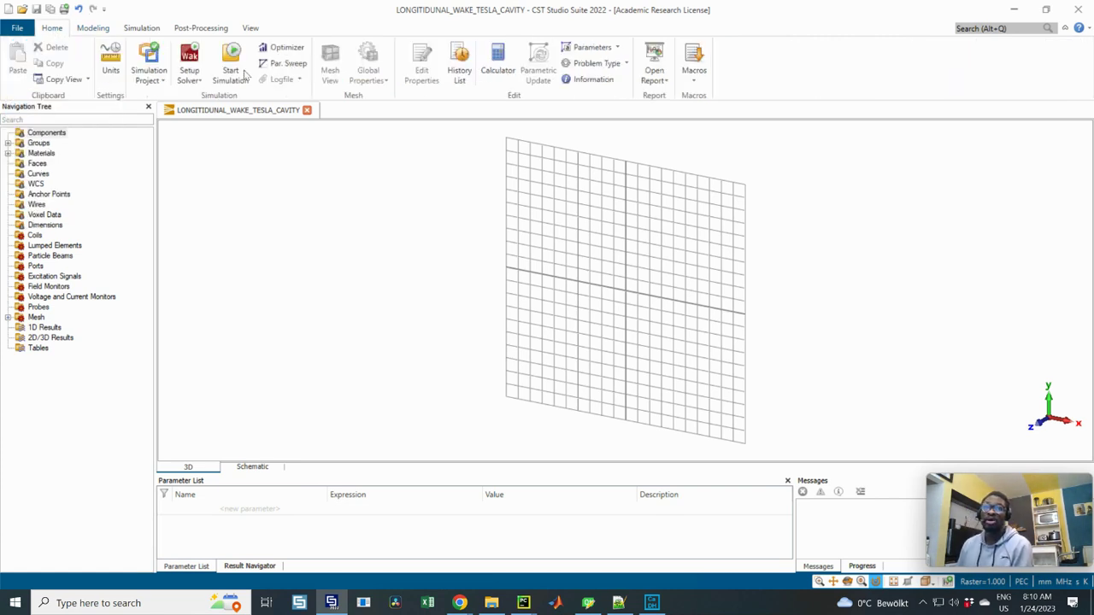
click(694, 83)
mouse_move(740, 128)
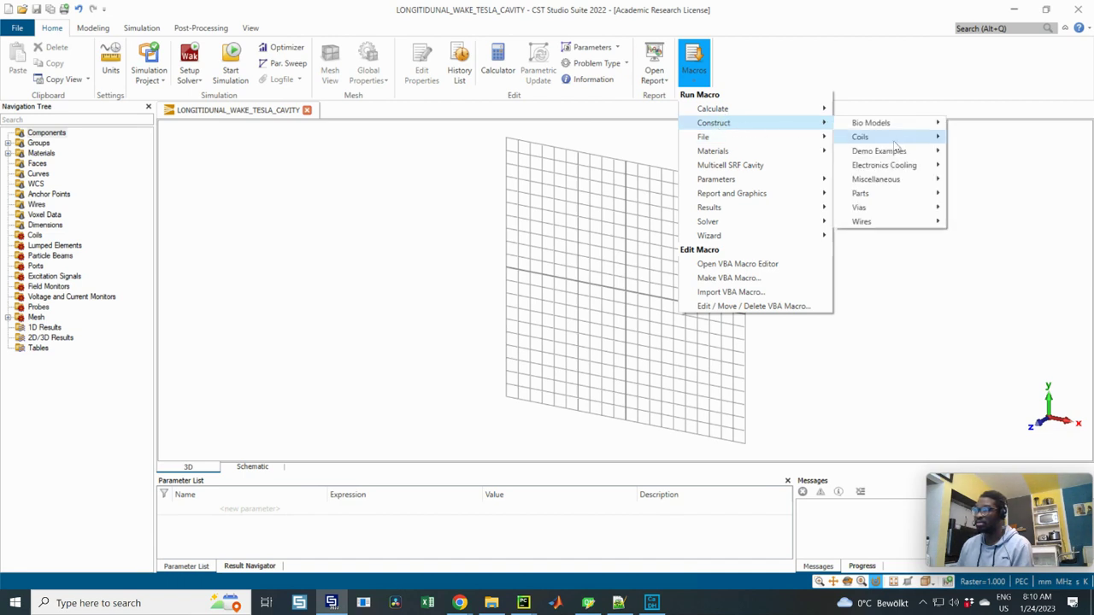
mouse_move(876, 209)
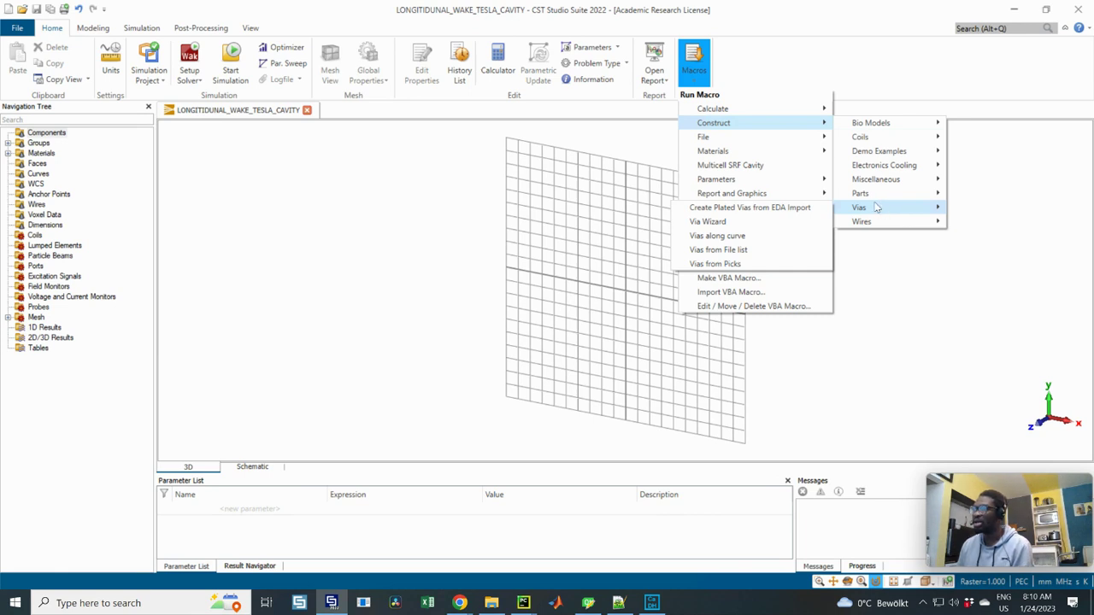
mouse_move(926, 197)
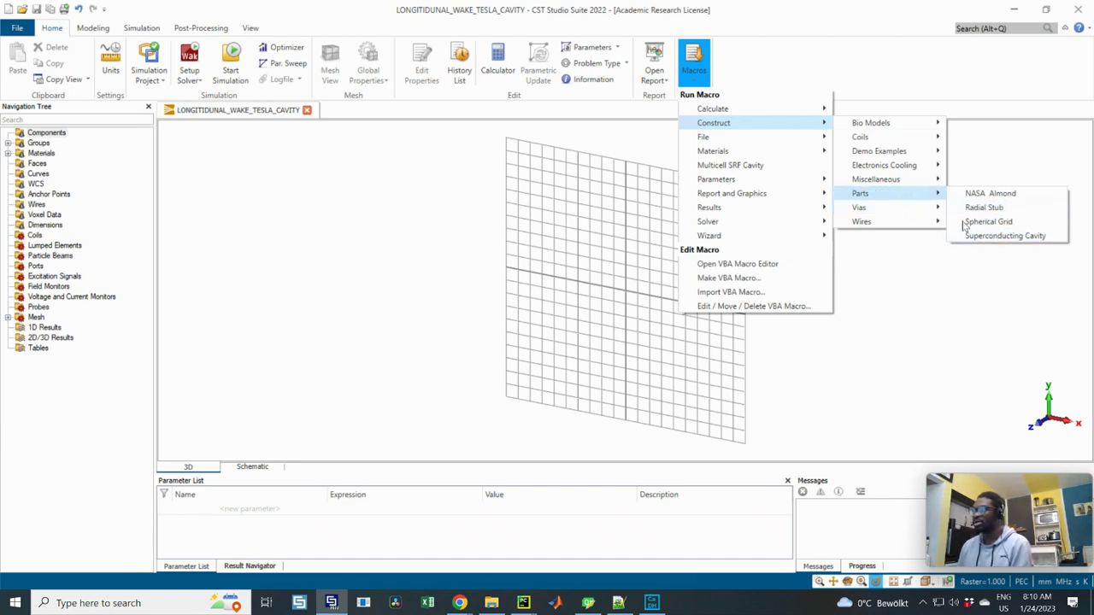
click(287, 203)
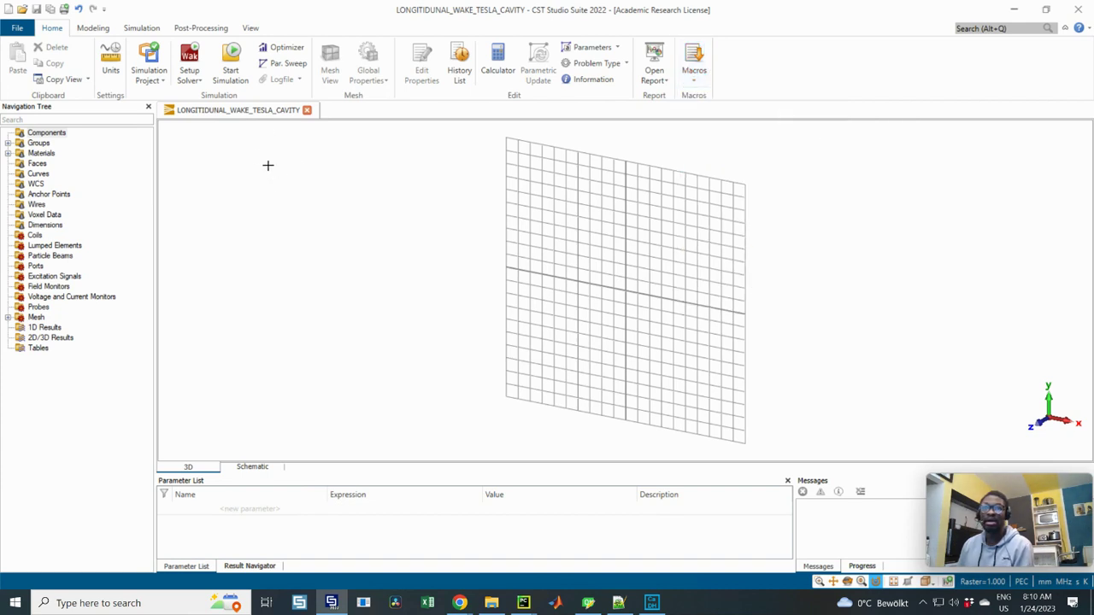
Step: Import TESLA_WHOLE_CAVITY.cst from the CST Studio folder as a sub-project
click(92, 27)
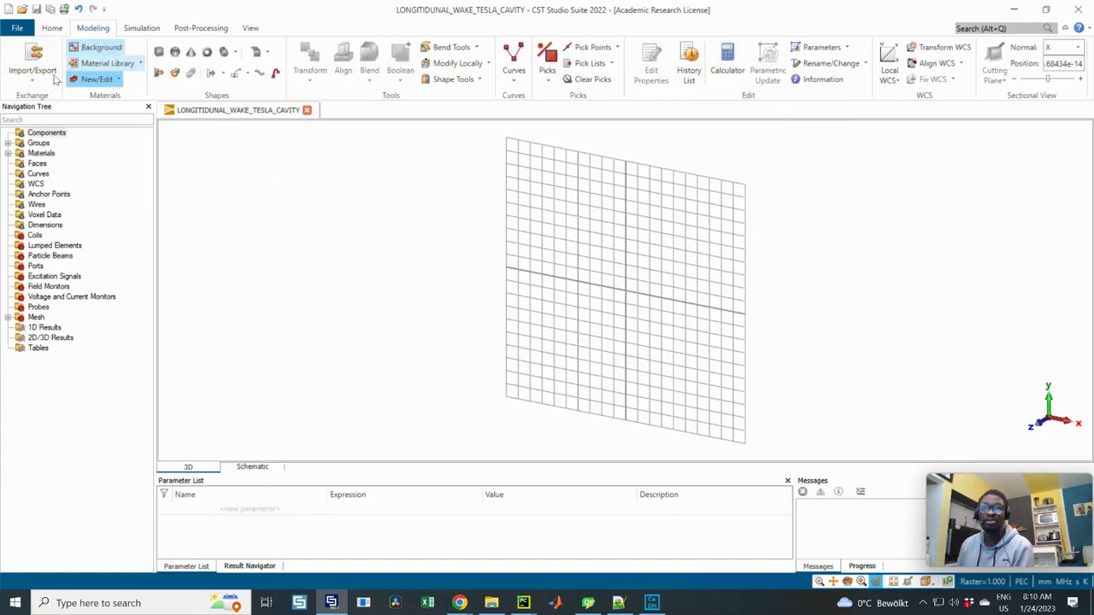
click(33, 76)
click(33, 76)
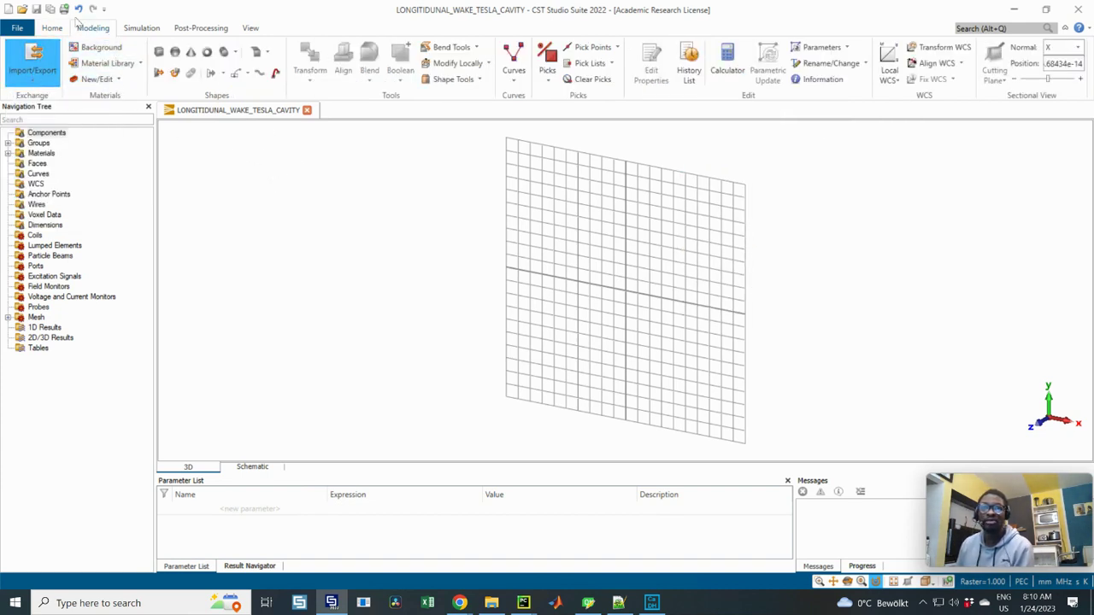
click(39, 82)
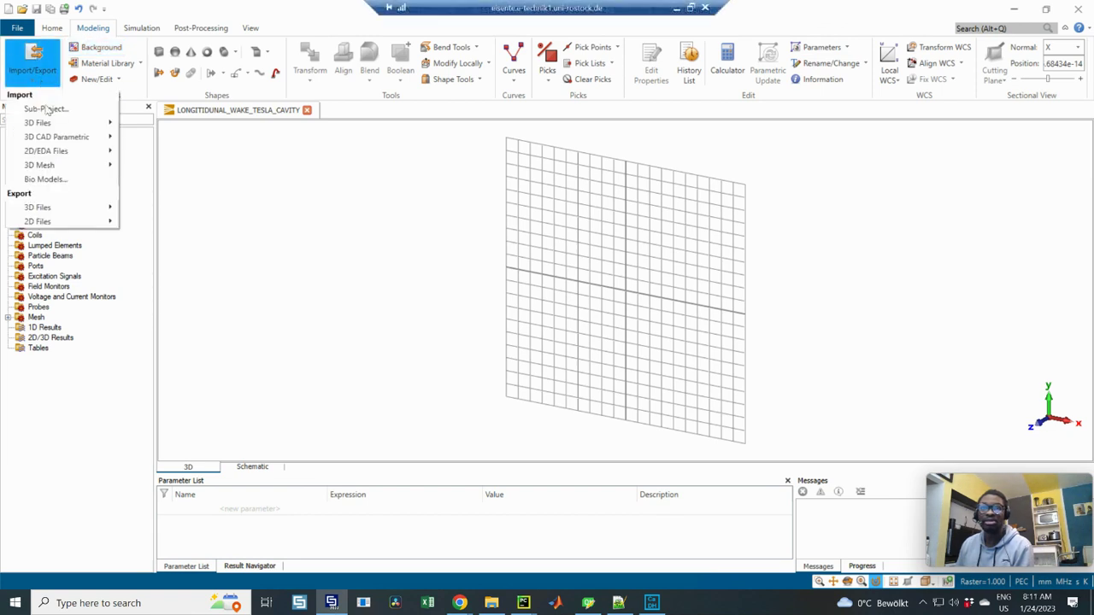
click(46, 108)
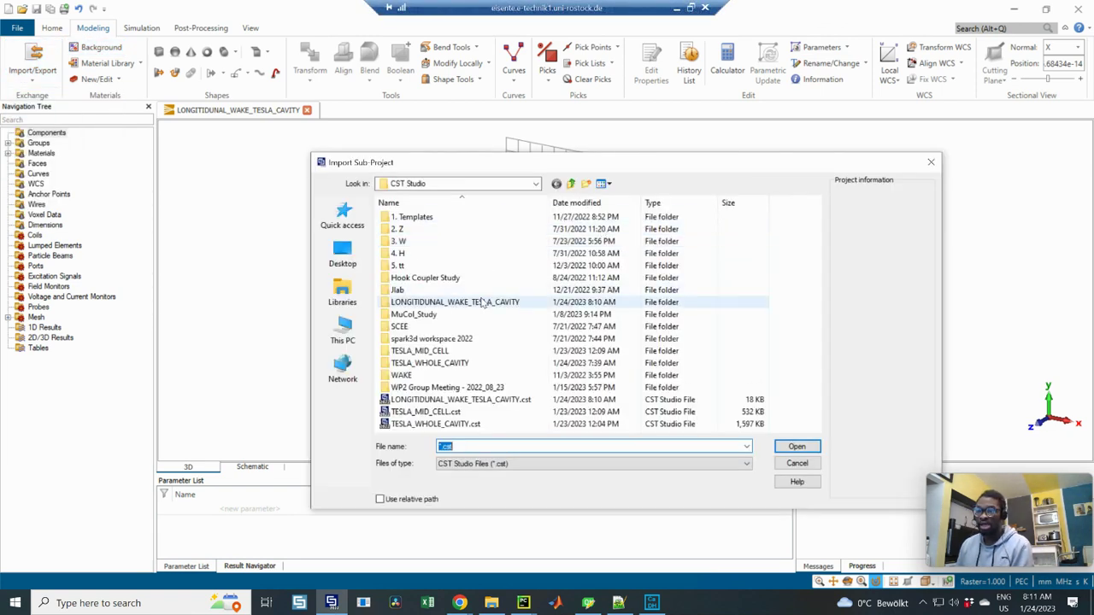
click(415, 425)
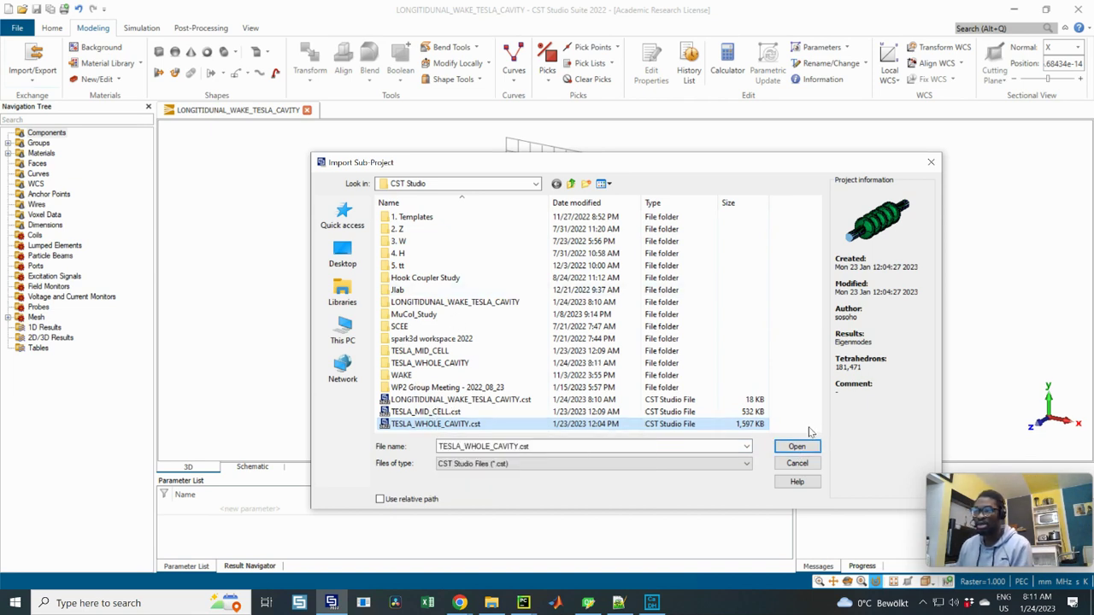
click(797, 446)
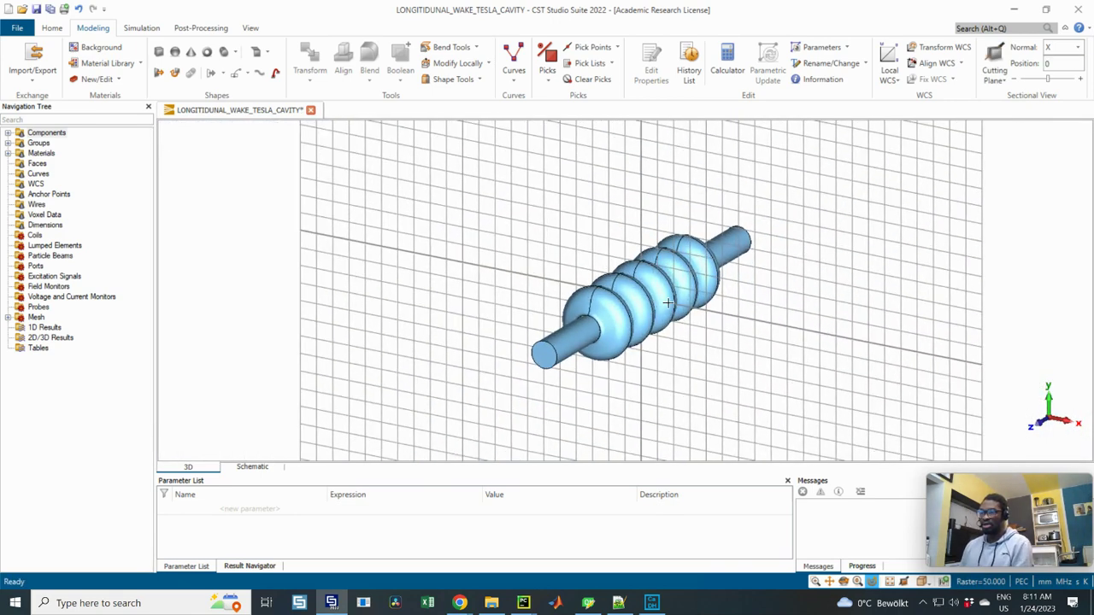
Step: Examine the imported five-cell cavity and its beam pipes from several angles, including a straight side view along the cavity's length
drag(667, 302, 650, 265)
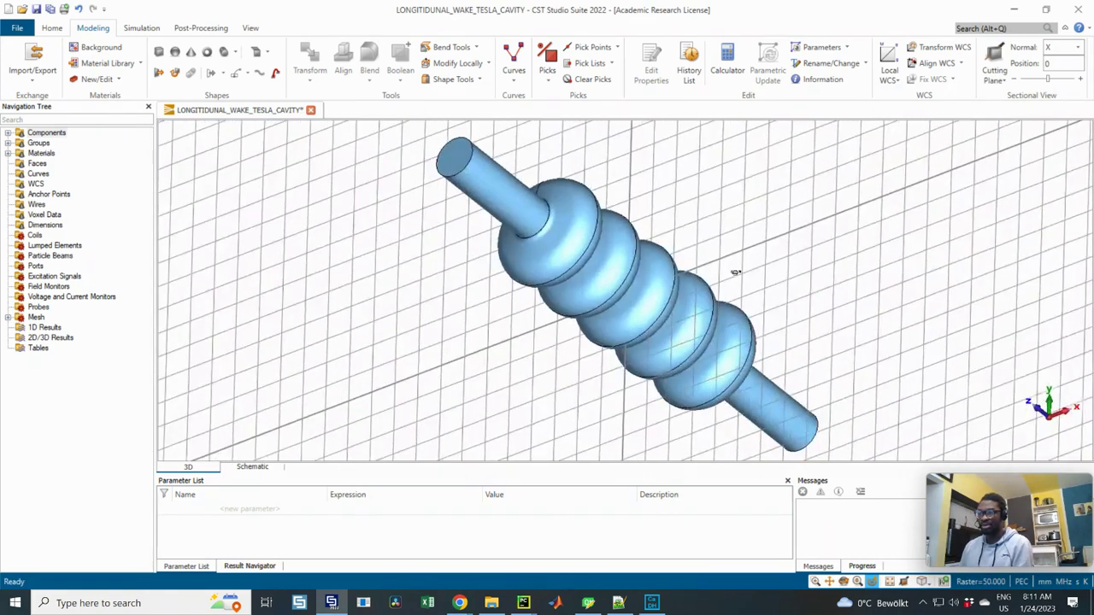
drag(734, 272, 631, 275)
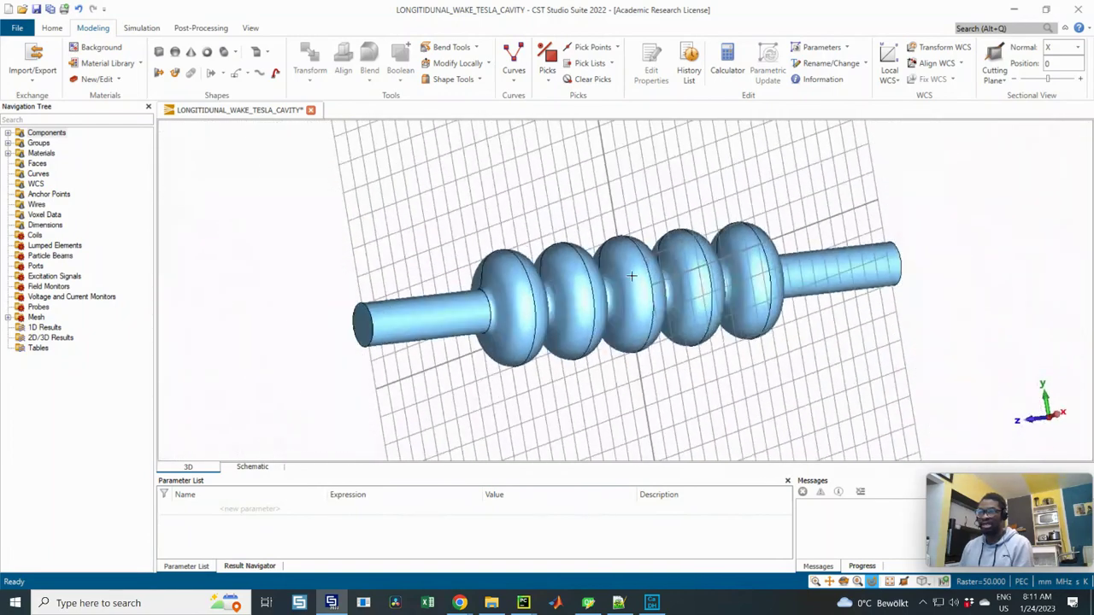
drag(484, 282, 643, 310)
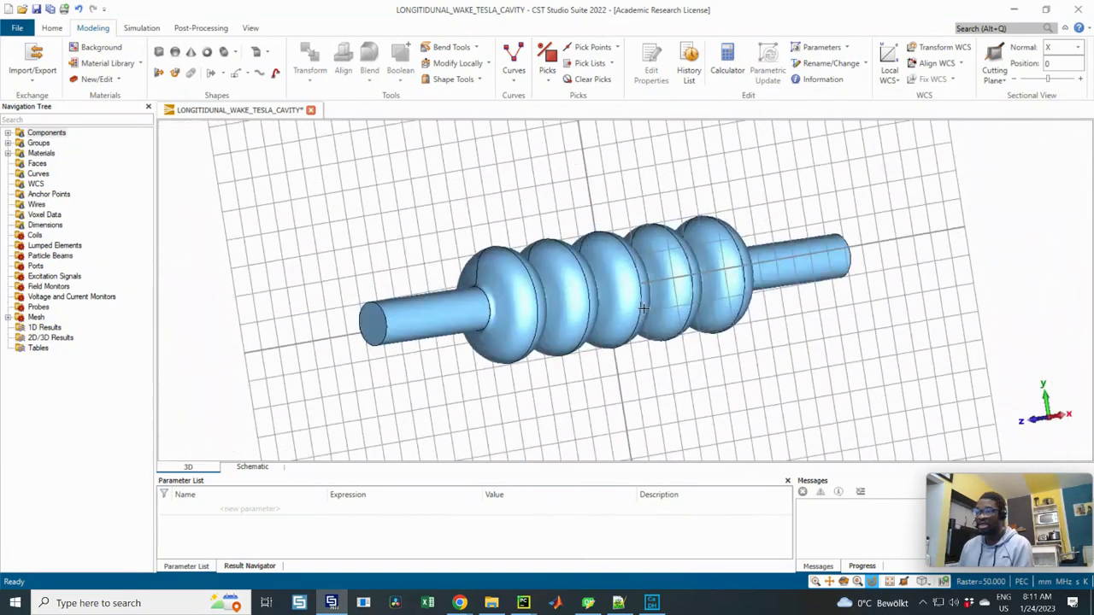
drag(578, 300, 598, 303)
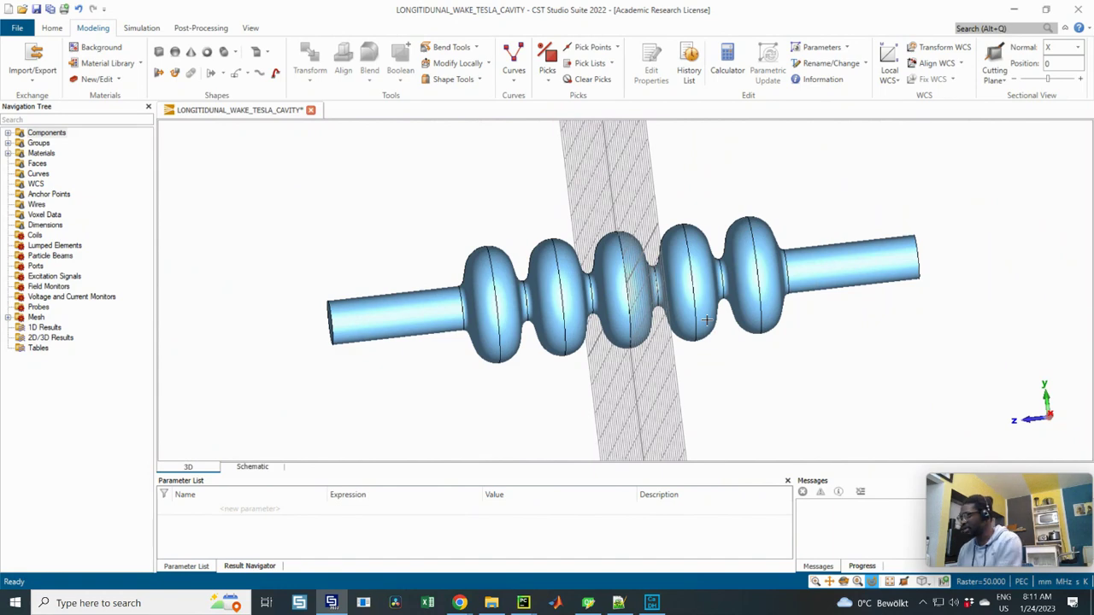
key(6)
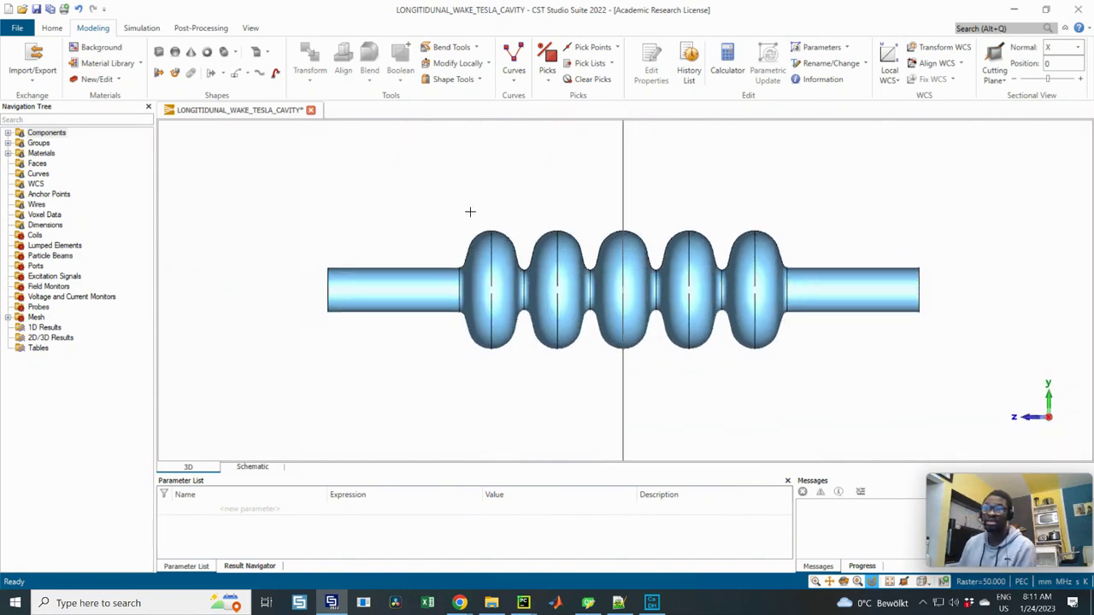
drag(517, 238, 606, 255)
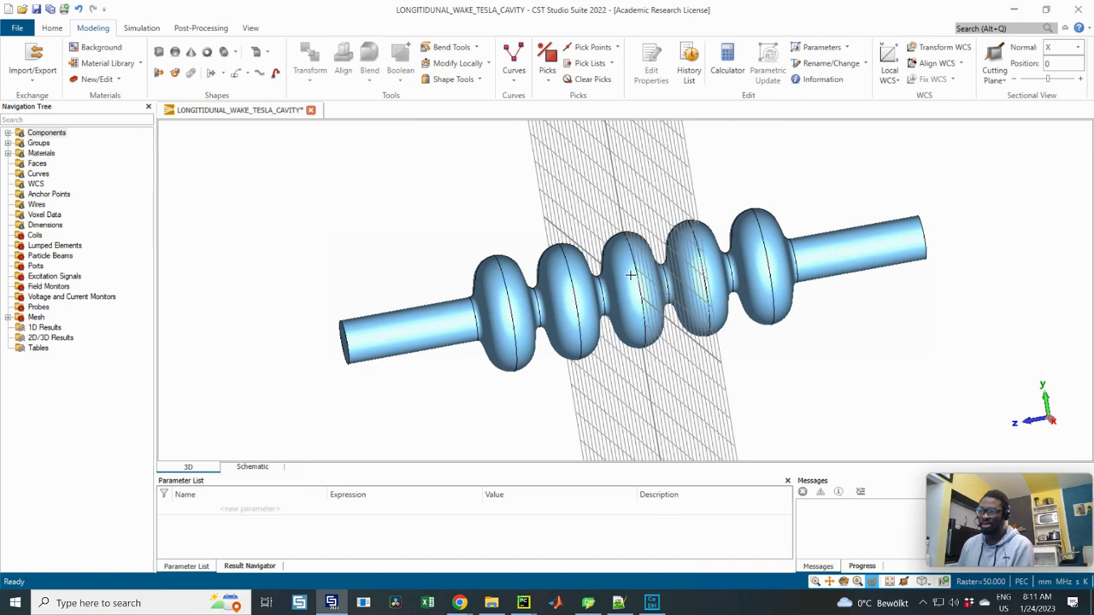
mouse_move(507, 303)
mouse_down()
mouse_move(602, 276)
mouse_move(597, 257)
mouse_move(482, 264)
mouse_up()
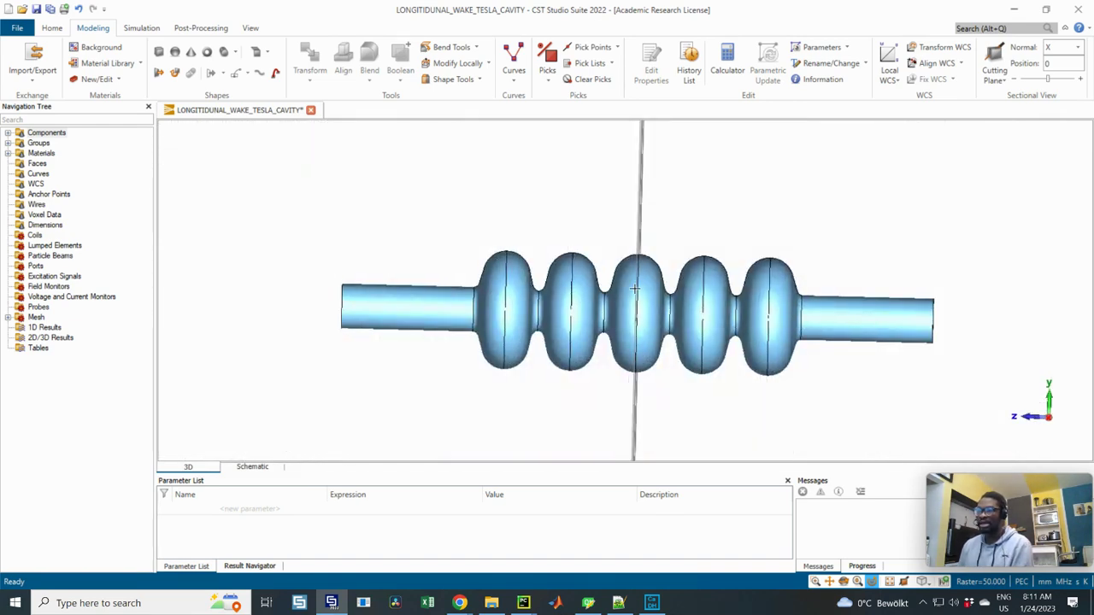
Step: Hide the working plane grid and orient the cavity to a straight side view along its length
mouse_move(553, 261)
mouse_down()
mouse_move(584, 279)
mouse_move(516, 293)
mouse_up()
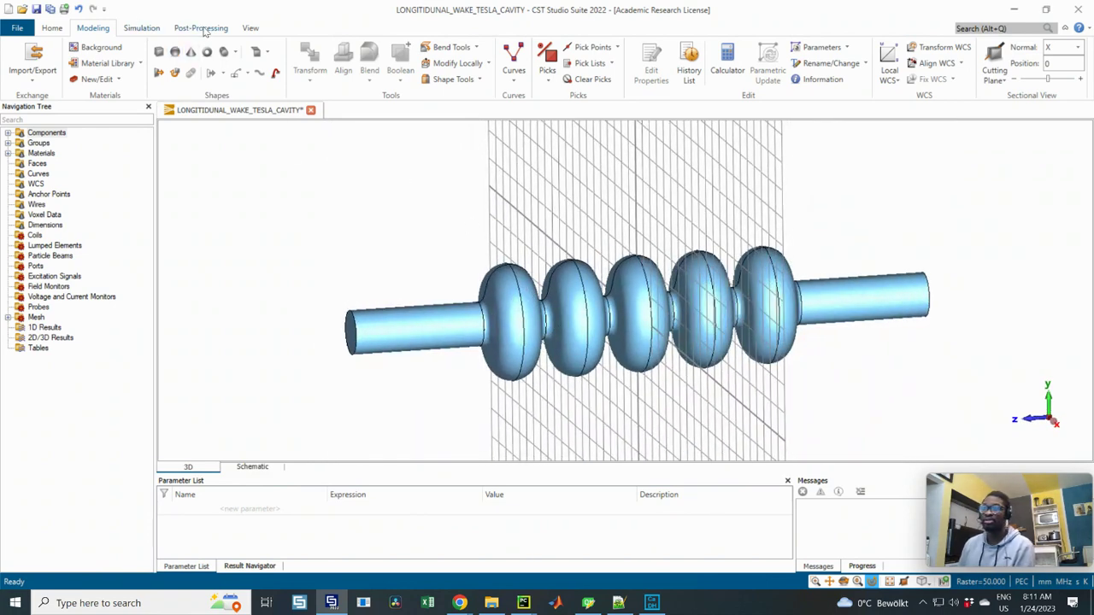
click(251, 28)
click(324, 60)
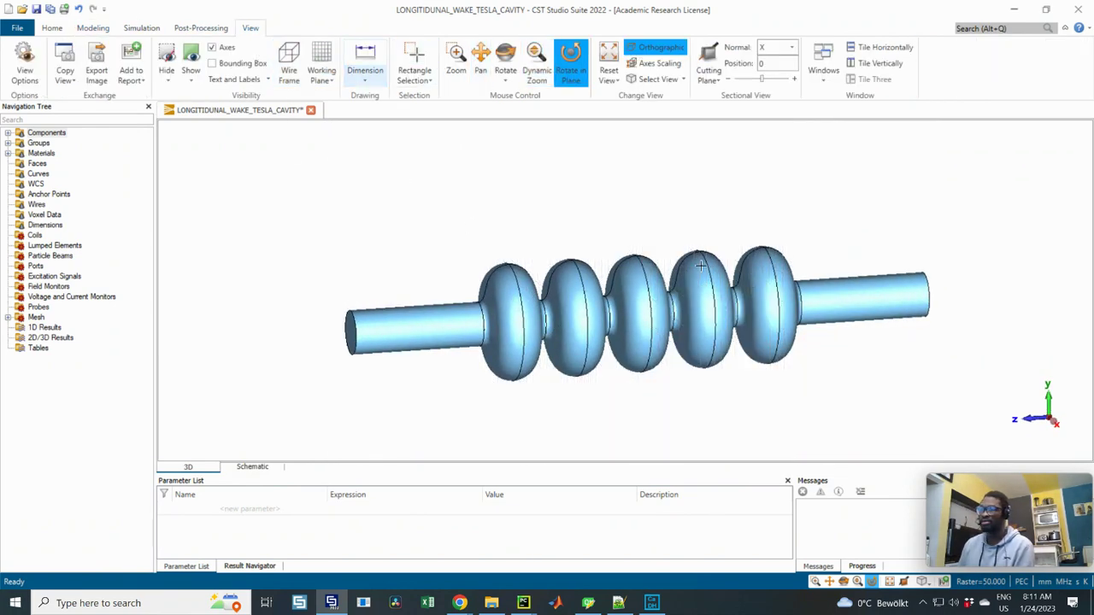
drag(464, 238, 491, 244)
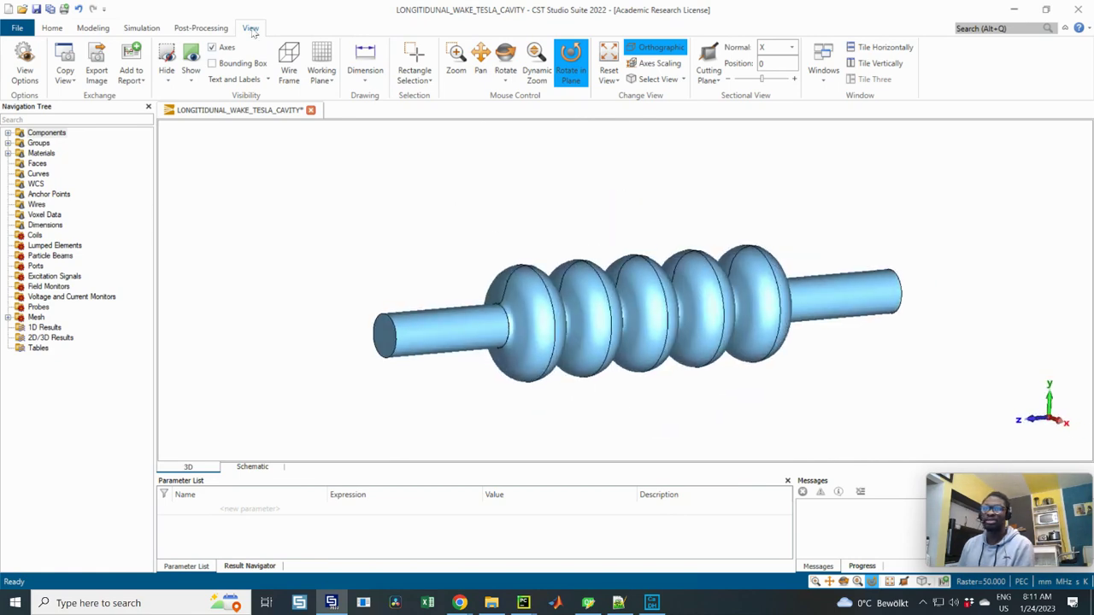
click(328, 62)
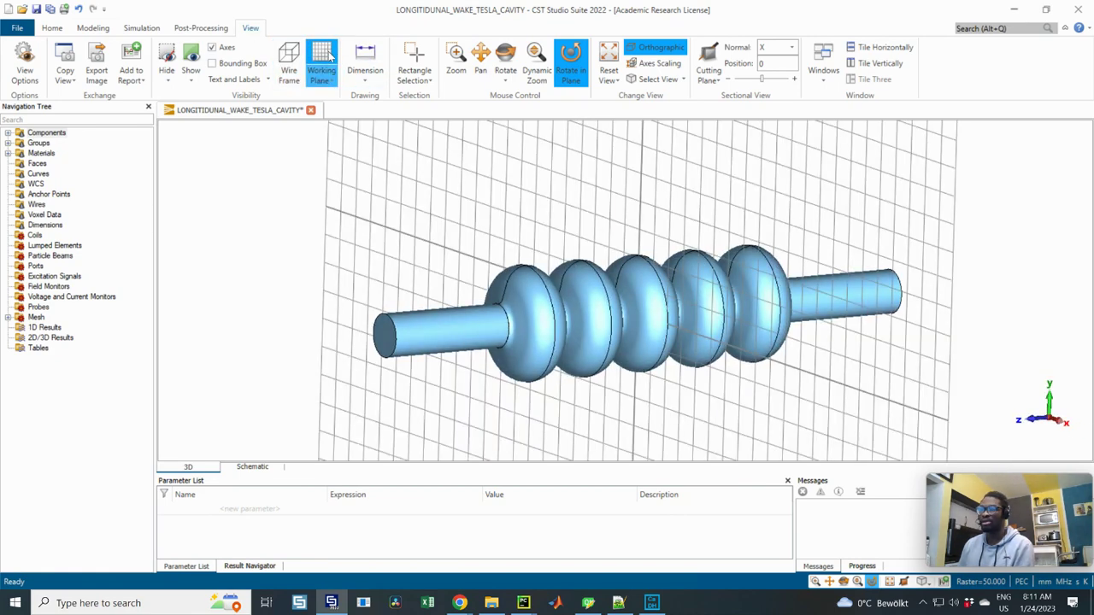
click(336, 64)
drag(613, 260, 607, 305)
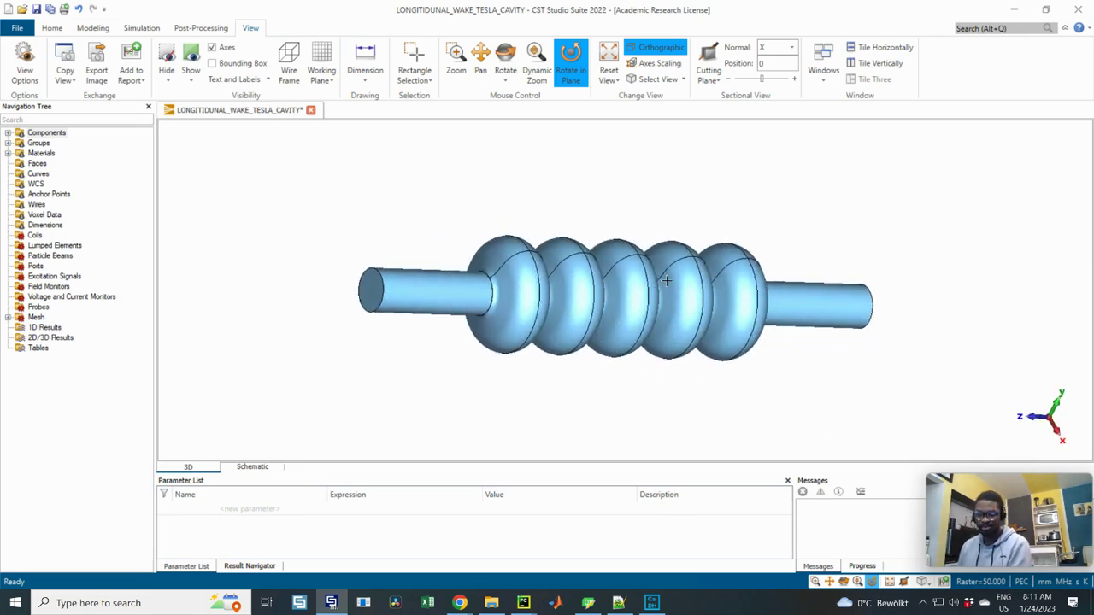
key(KP_6)
scroll(641, 278, down, 3)
scroll(640, 278, up, 4)
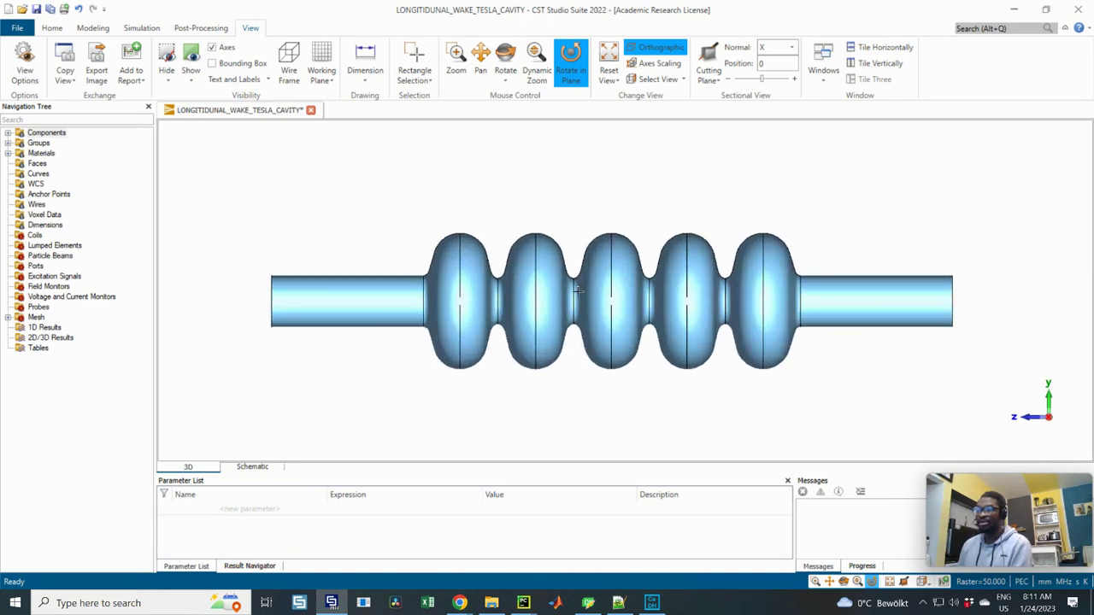
middle_drag(577, 291, 639, 254)
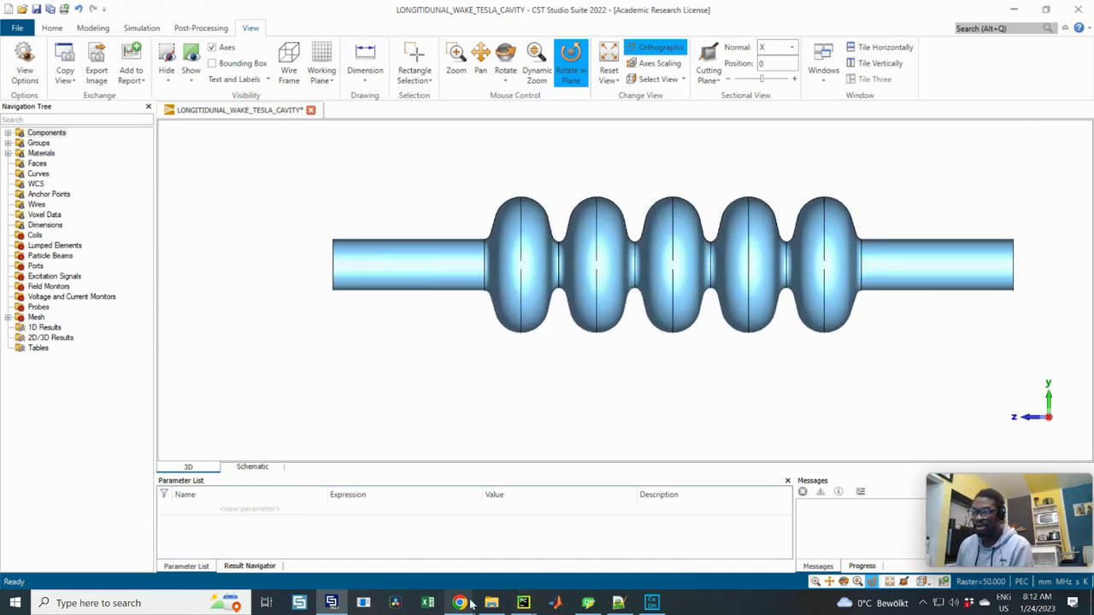
Step: Switch to Chrome to review the Wakefield Solver Overview page from its beginning, and return to CST Studio Suite
mouse_move(470, 603)
click(807, 547)
scroll(508, 278, up, 5)
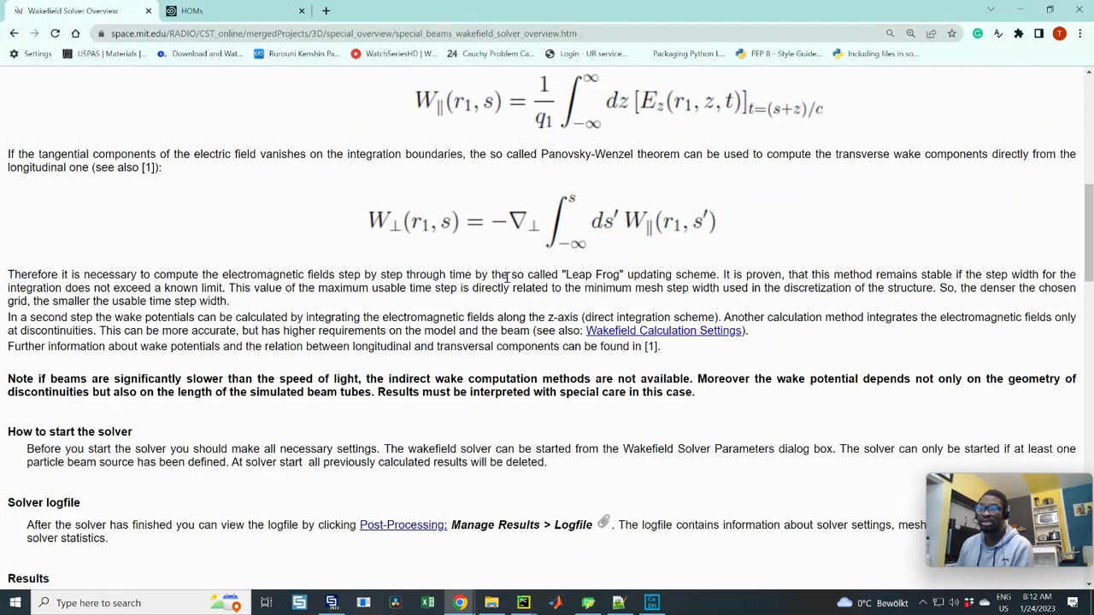
scroll(508, 278, up, 8)
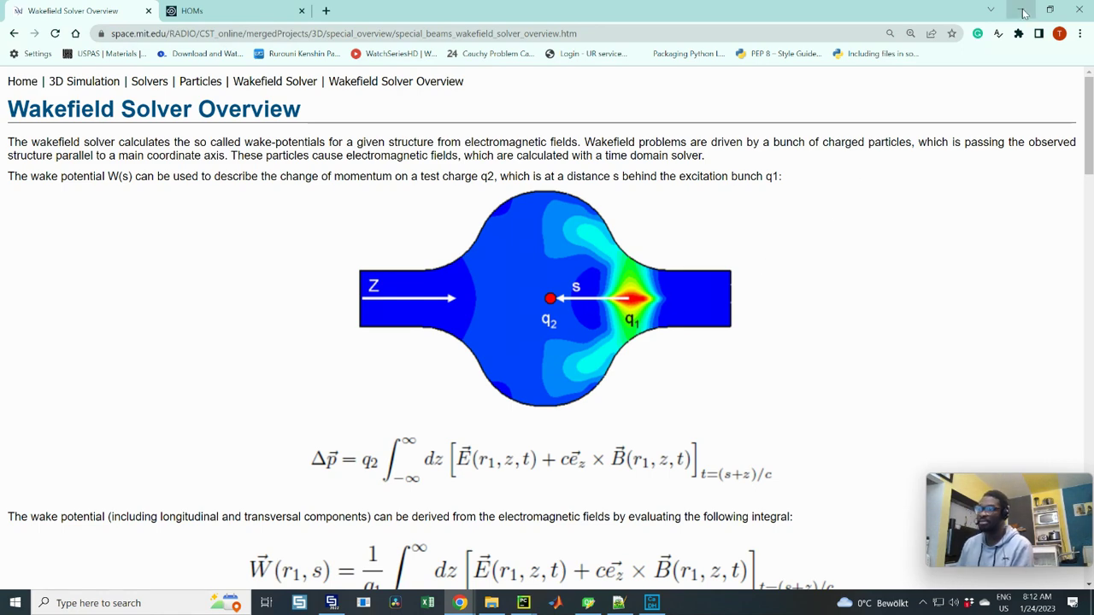
key(alt+Tab)
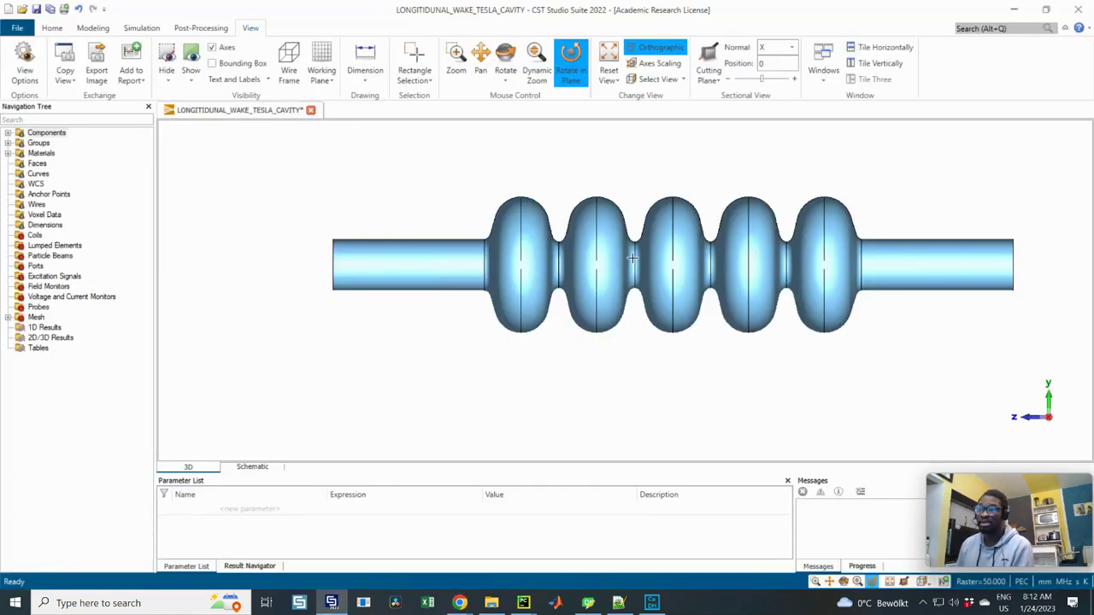
Step: Start defining a new particle beam source for the cavity
scroll(633, 258, up, 1)
middle_drag(678, 251, 608, 259)
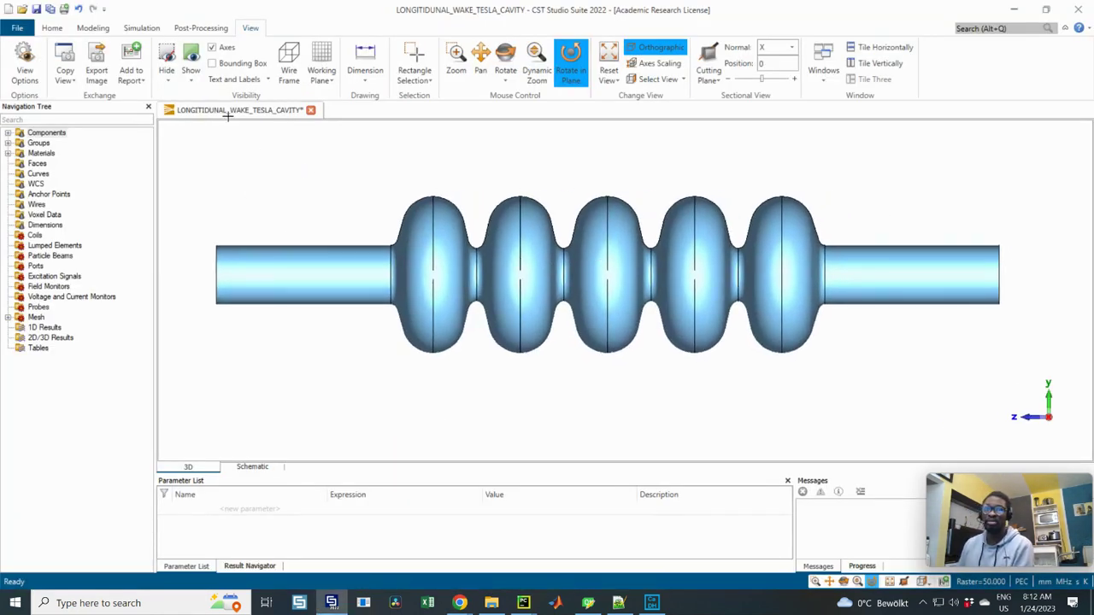
click(94, 28)
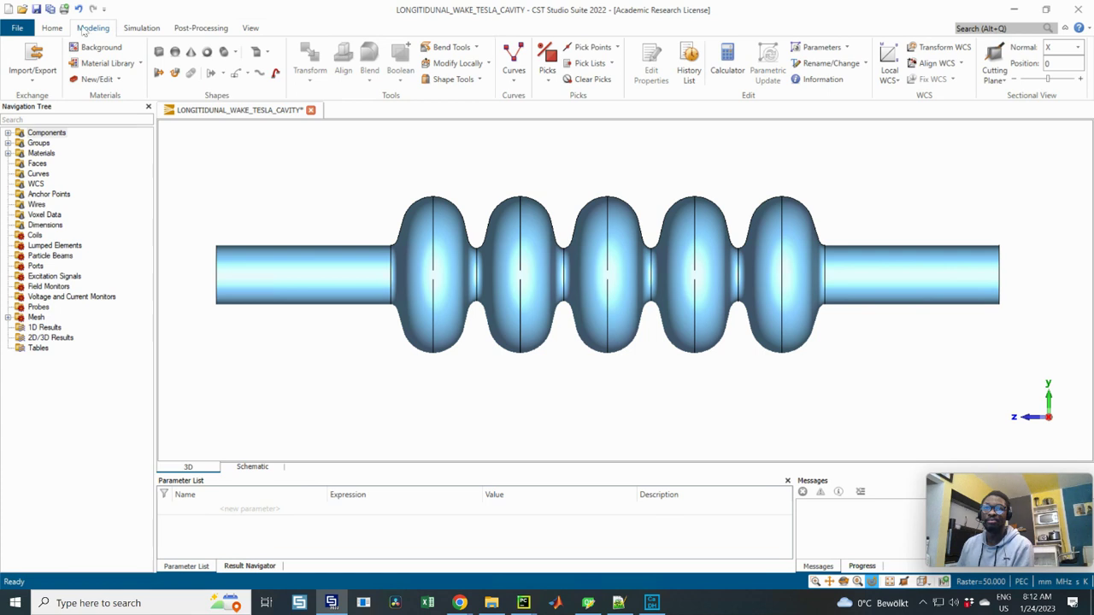
click(52, 31)
click(141, 28)
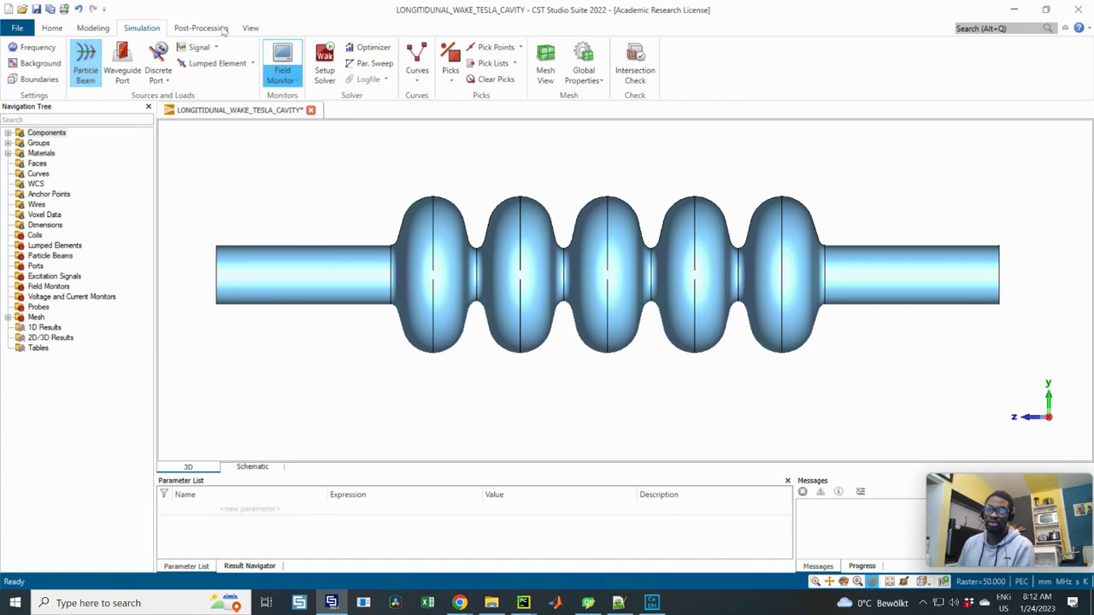
click(86, 66)
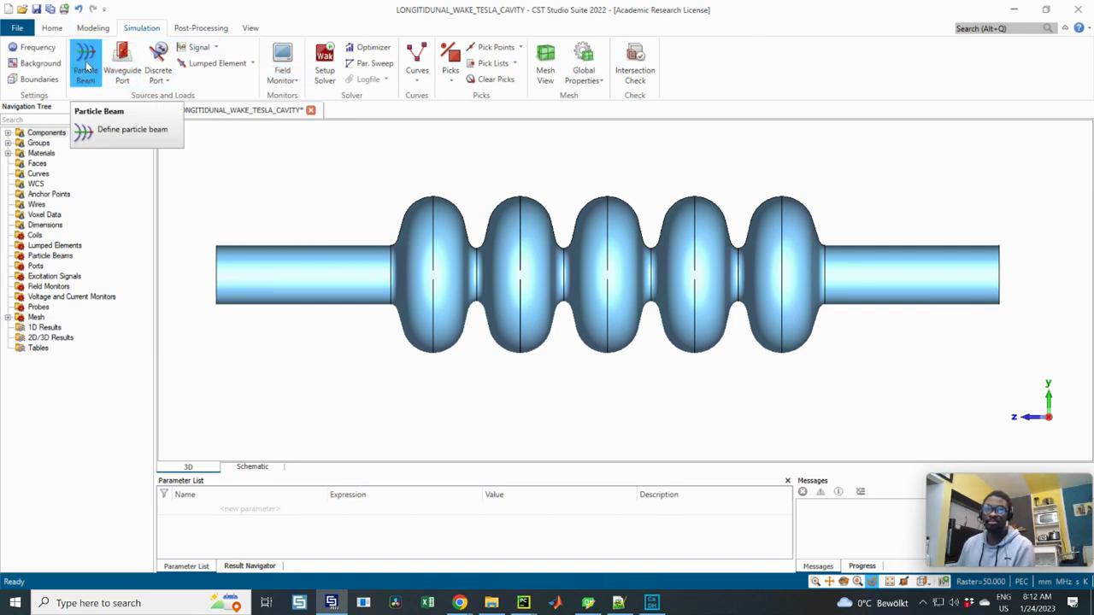
click(86, 66)
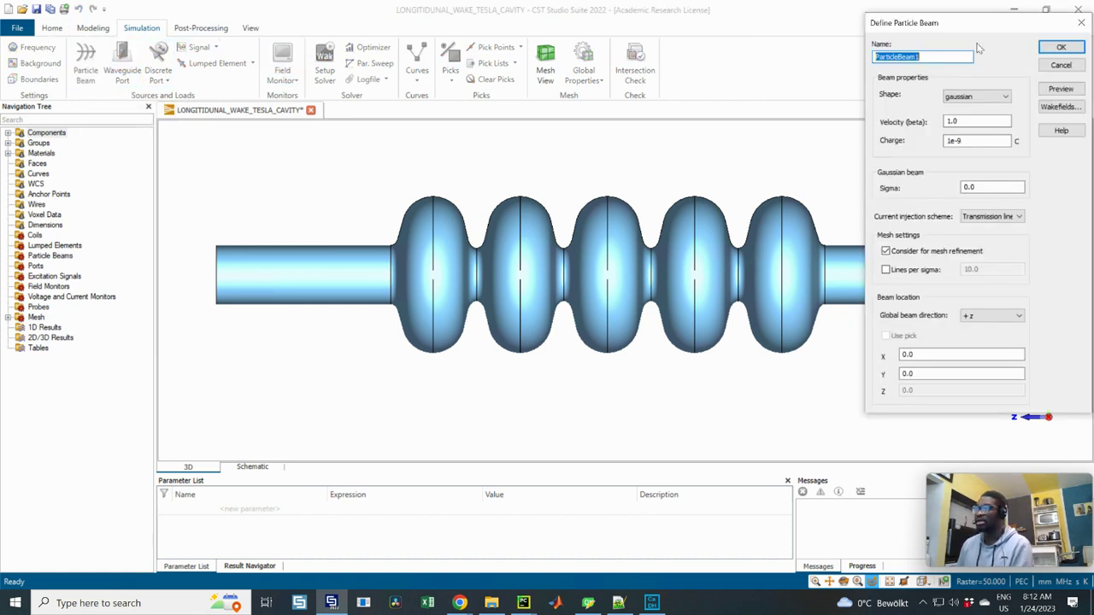
drag(894, 32, 534, 77)
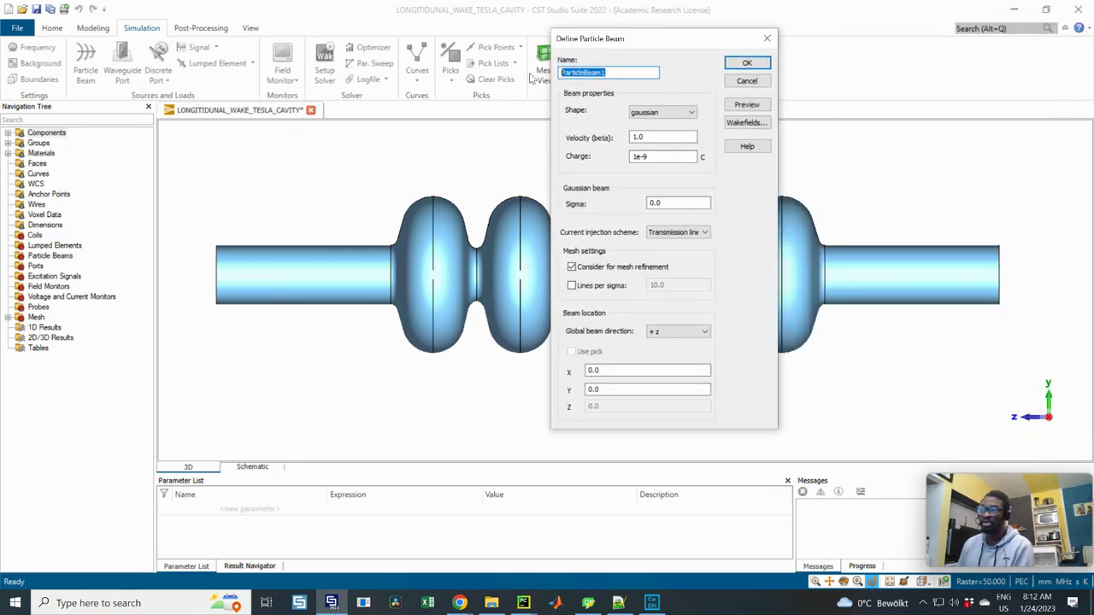
Step: Review the beam's shape and charge settings and select the sigma value for editing
click(674, 116)
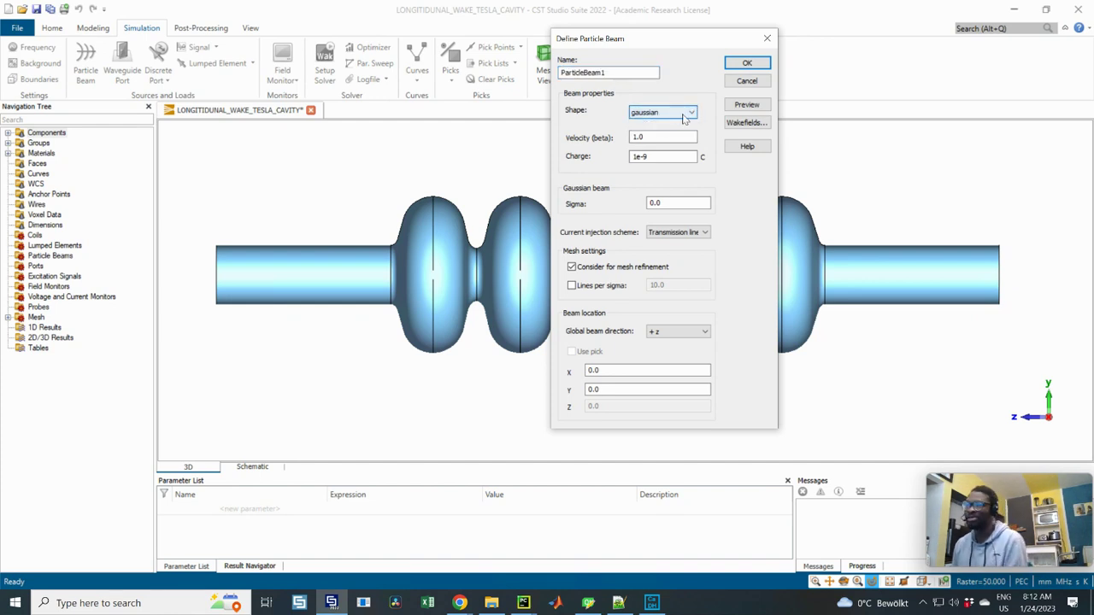
drag(656, 158, 588, 158)
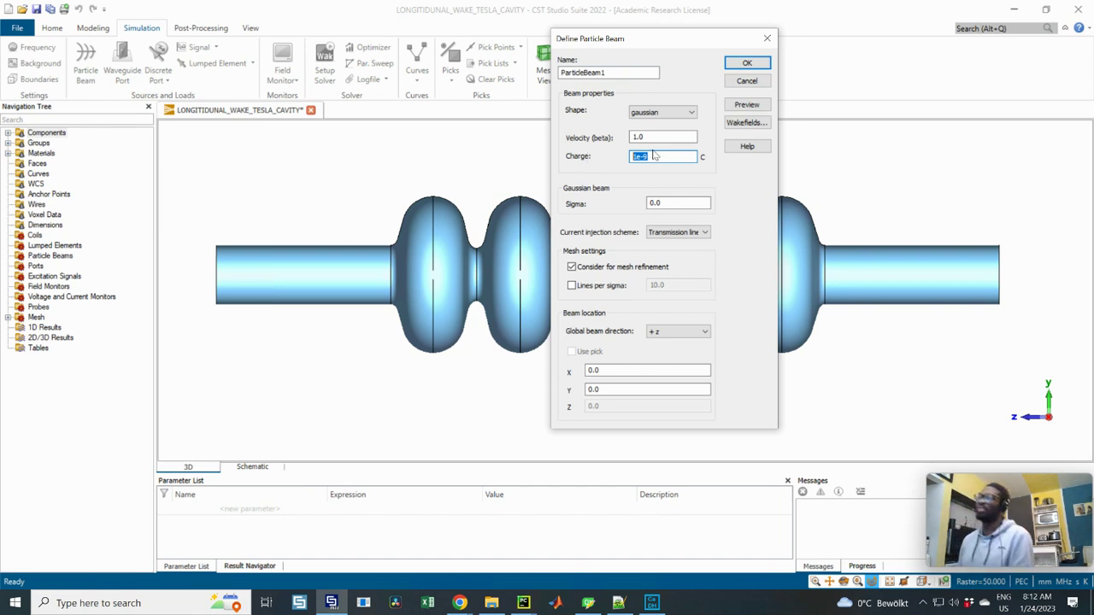
drag(664, 205, 624, 204)
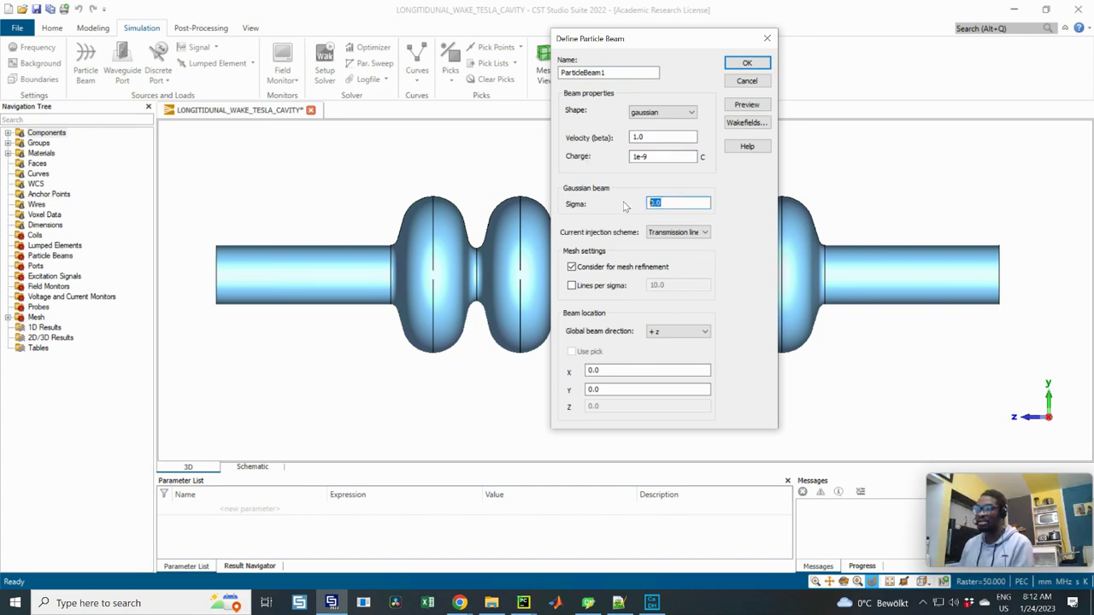
drag(624, 42, 767, 54)
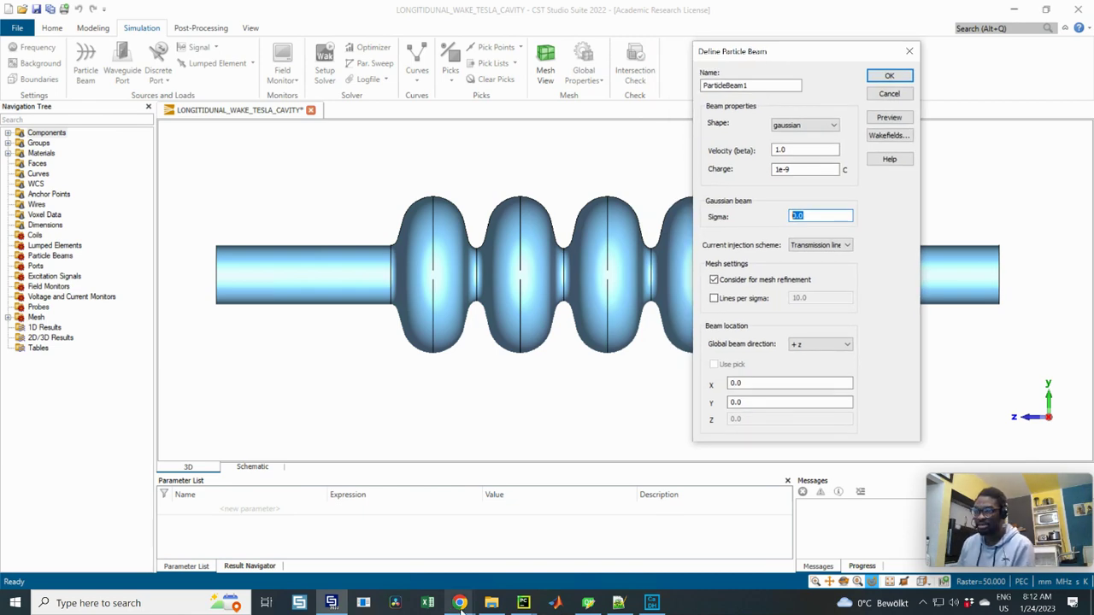
Step: Switch to Chrome and examine the Mode Spectrum slide and web address of the HOMs lecture PDF
mouse_move(460, 602)
click(822, 551)
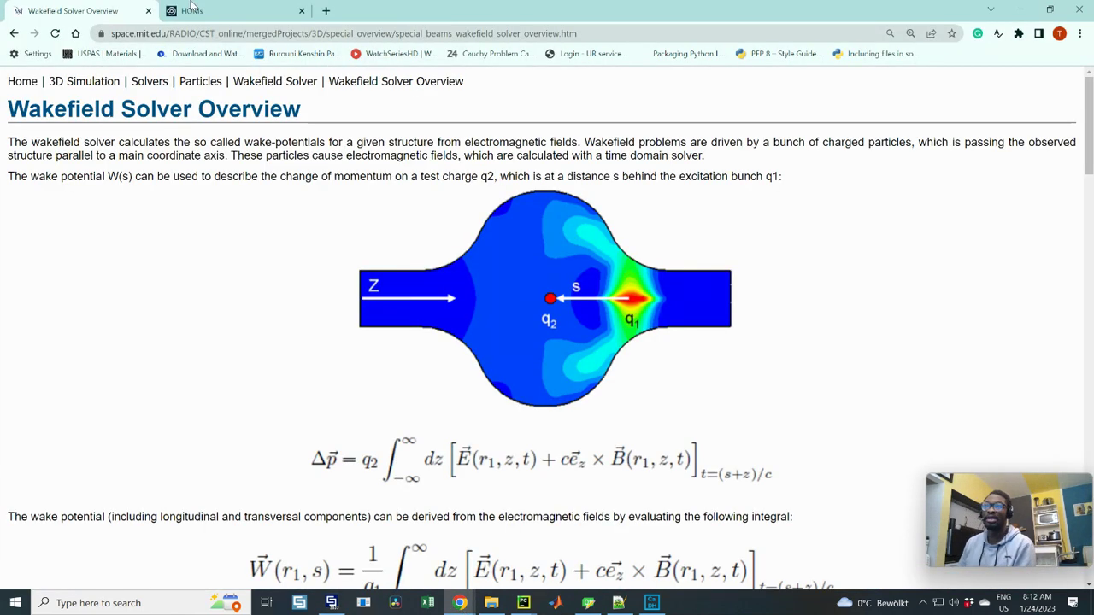
click(224, 12)
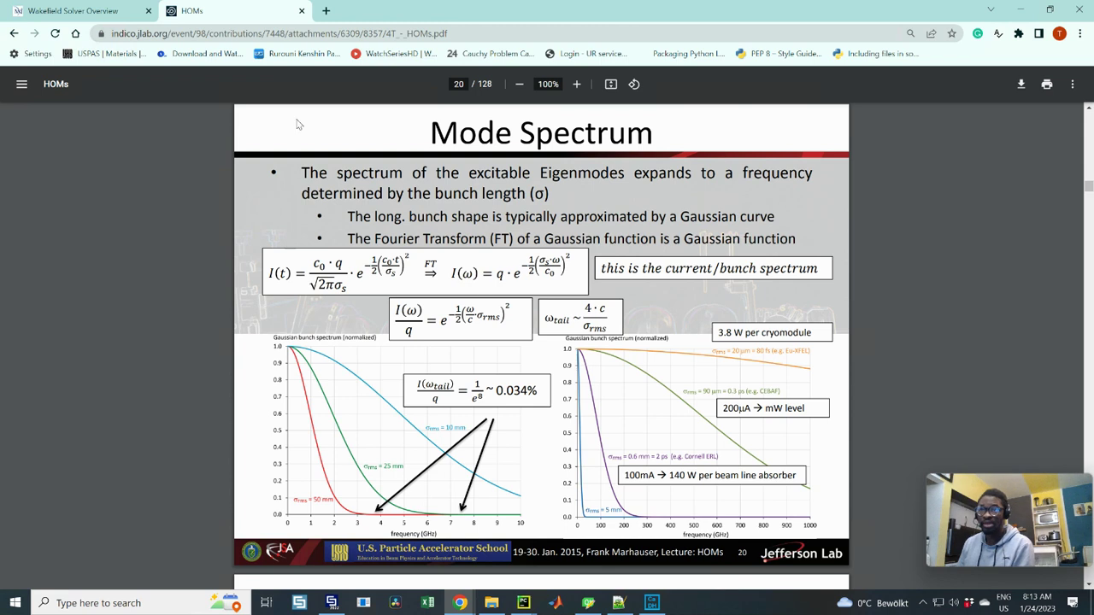
click(464, 32)
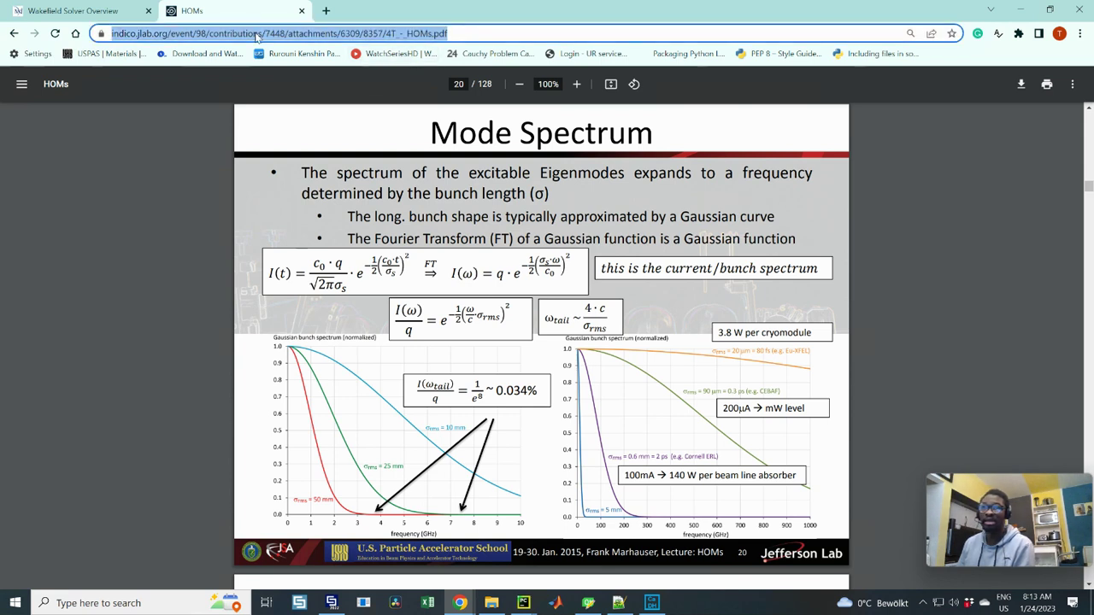
click(301, 166)
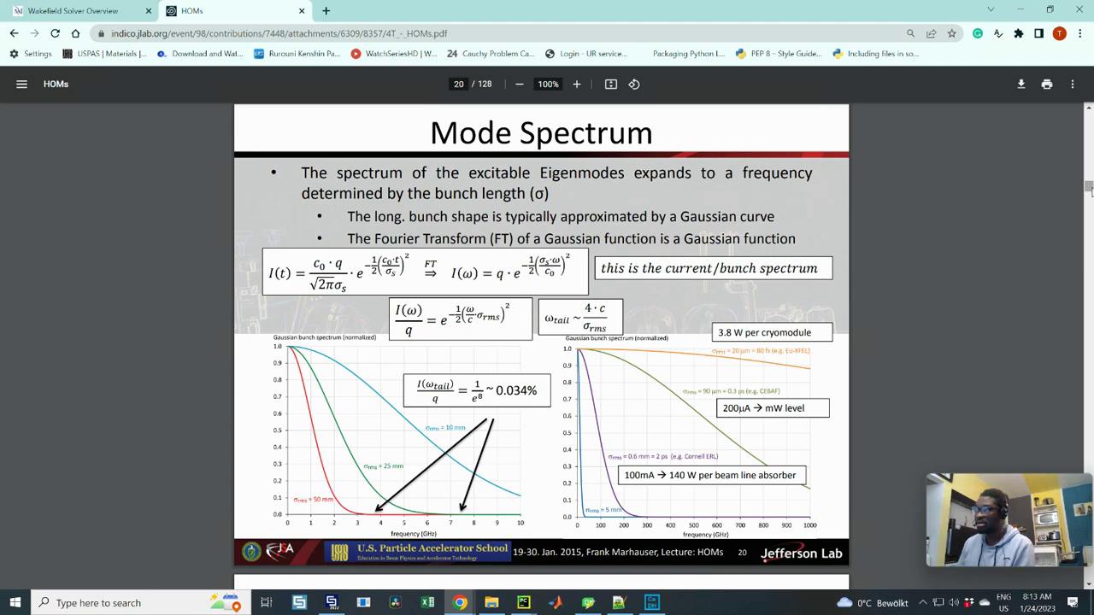
Step: Check the title page of the HOMs lecture and browse its slides on wakefields, impedance and dangerous HOMs
drag(1089, 189, 1089, 111)
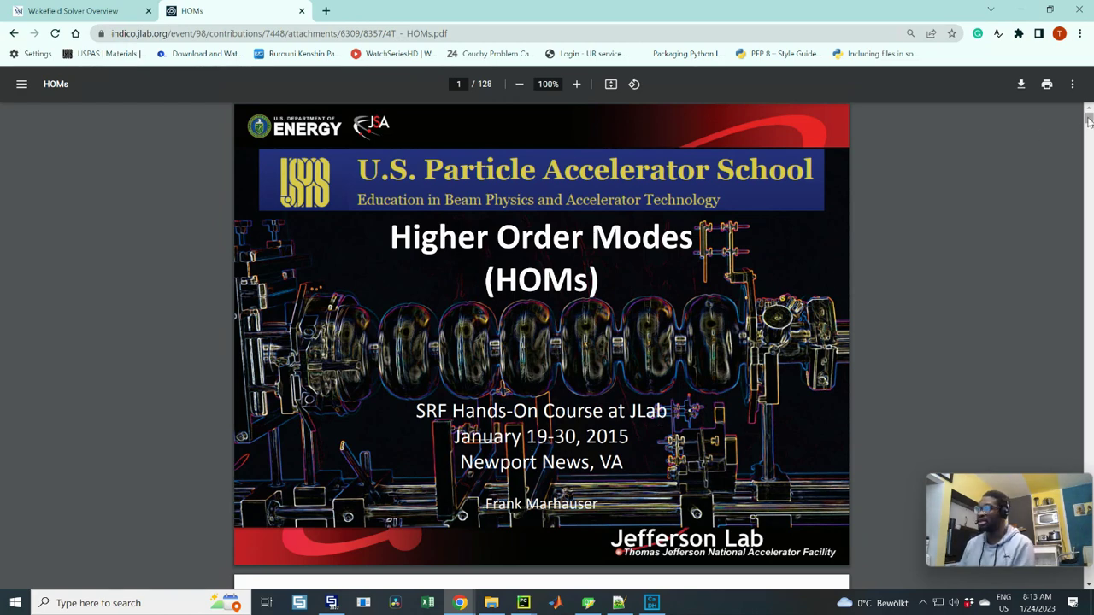
drag(1088, 120, 1088, 182)
scroll(752, 272, down, 20)
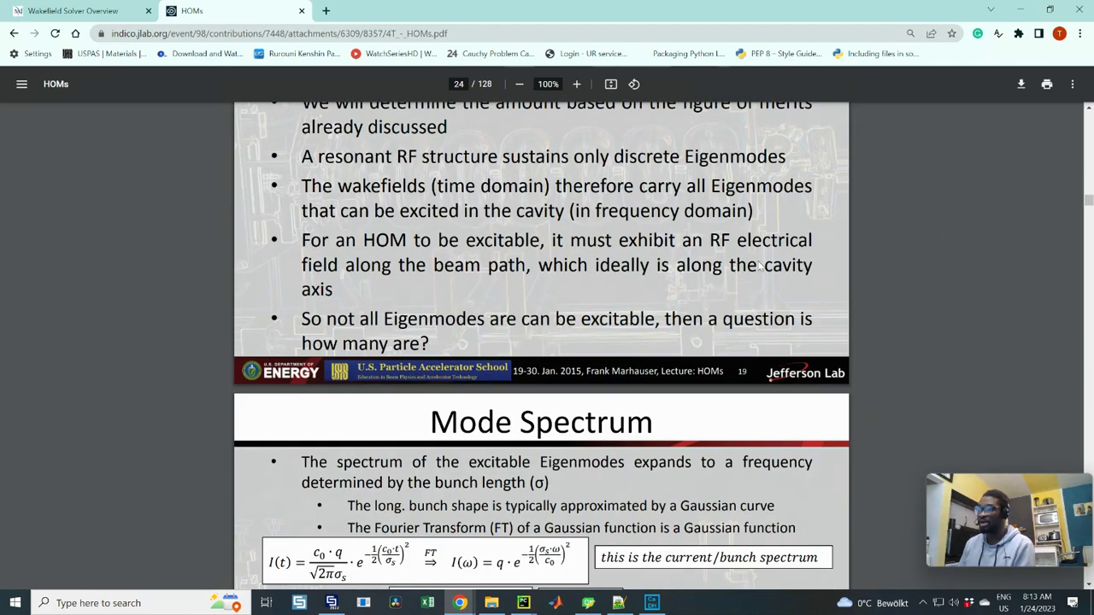
scroll(706, 265, down, 10)
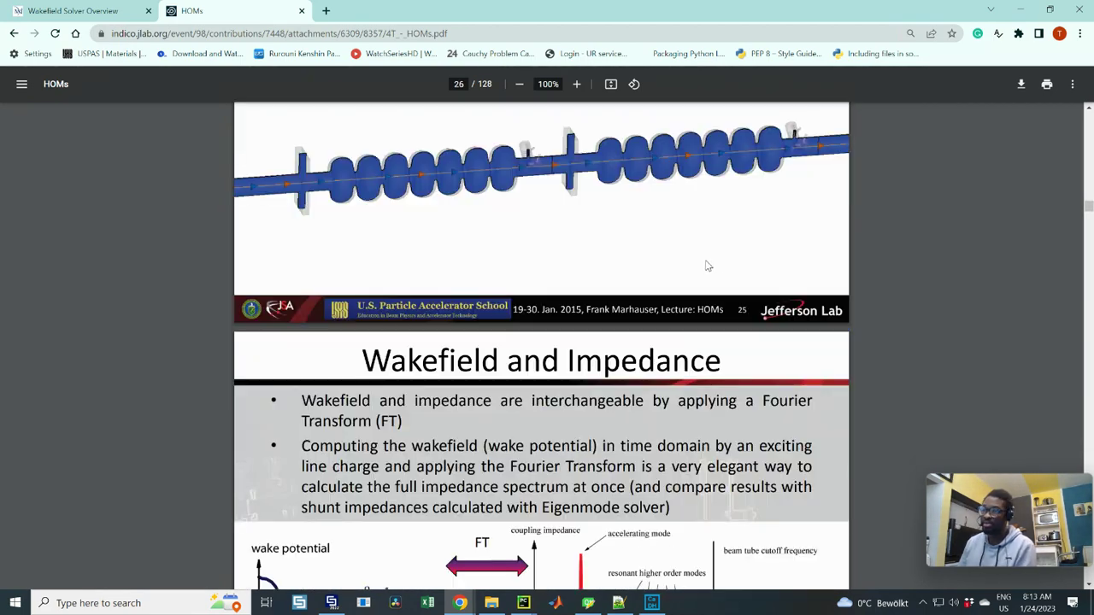
scroll(706, 266, down, 15)
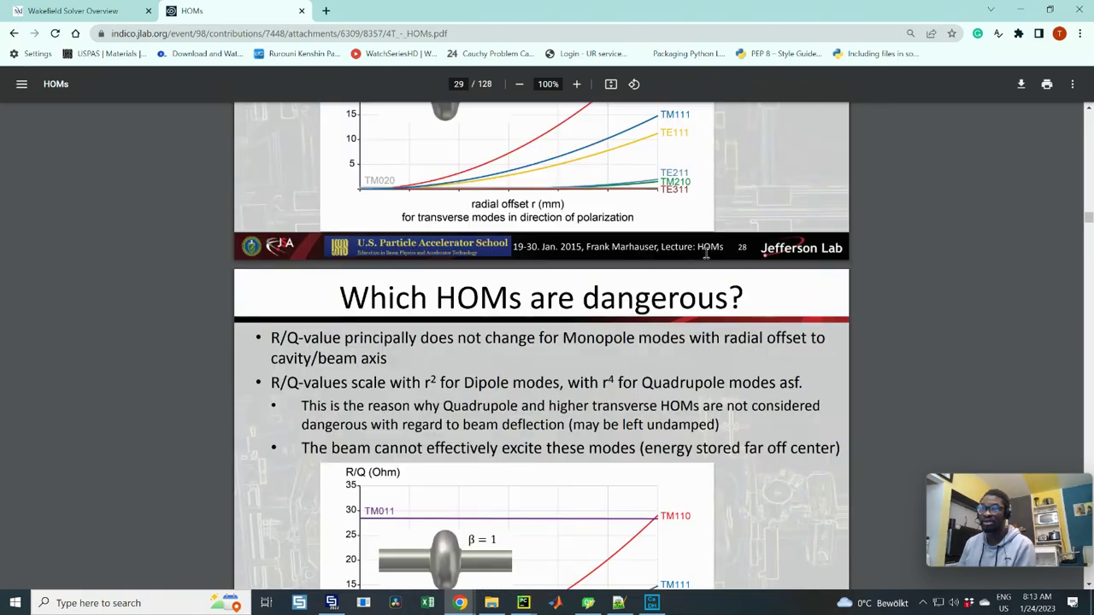
scroll(706, 253, down, 3)
Step: Return to the Mode Spectrum slide on page 20 and fit it to the page to study the bunch-length spectra
scroll(706, 256, up, 20)
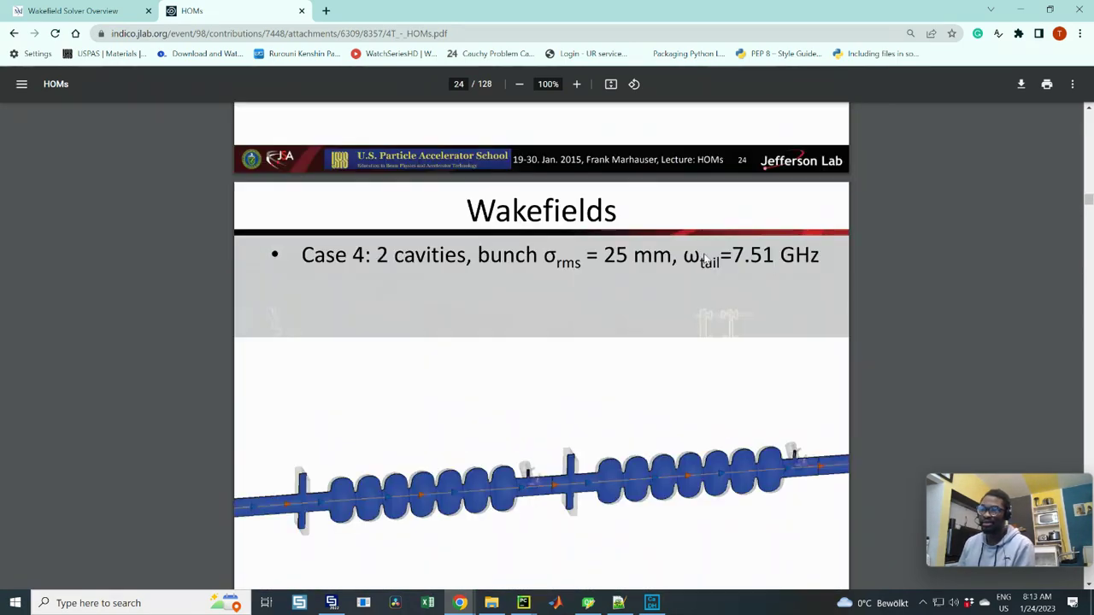
scroll(706, 257, up, 20)
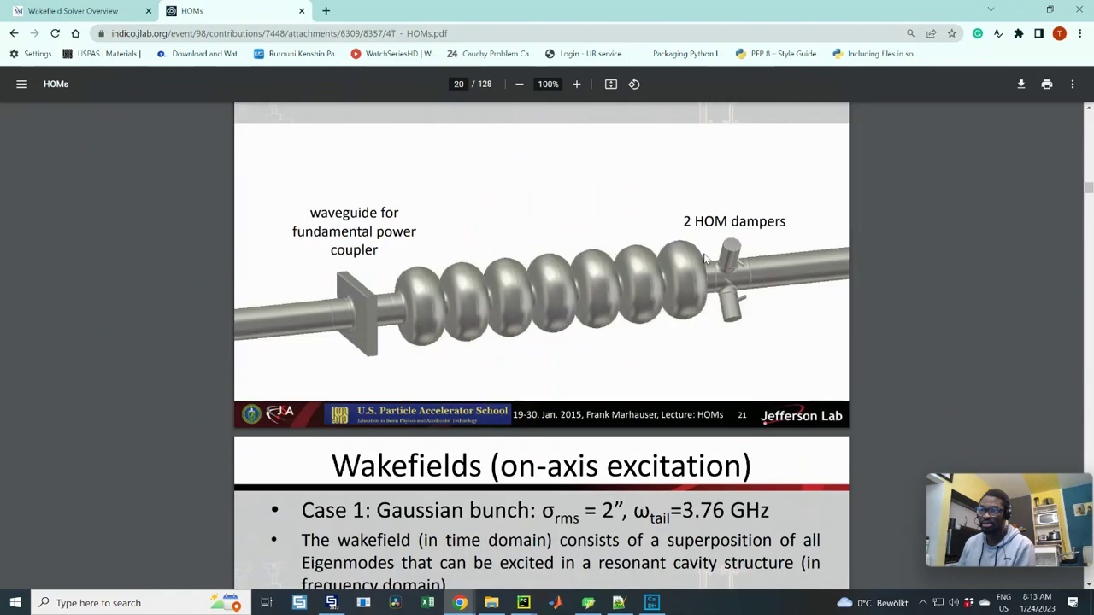
scroll(707, 258, up, 9)
scroll(684, 214, down, 3)
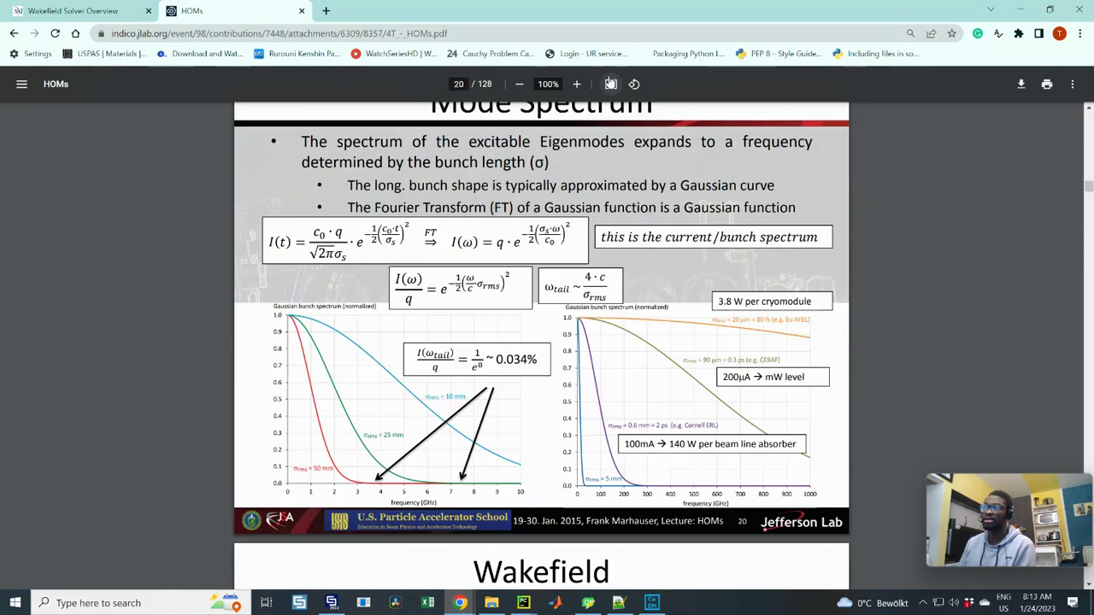
click(610, 84)
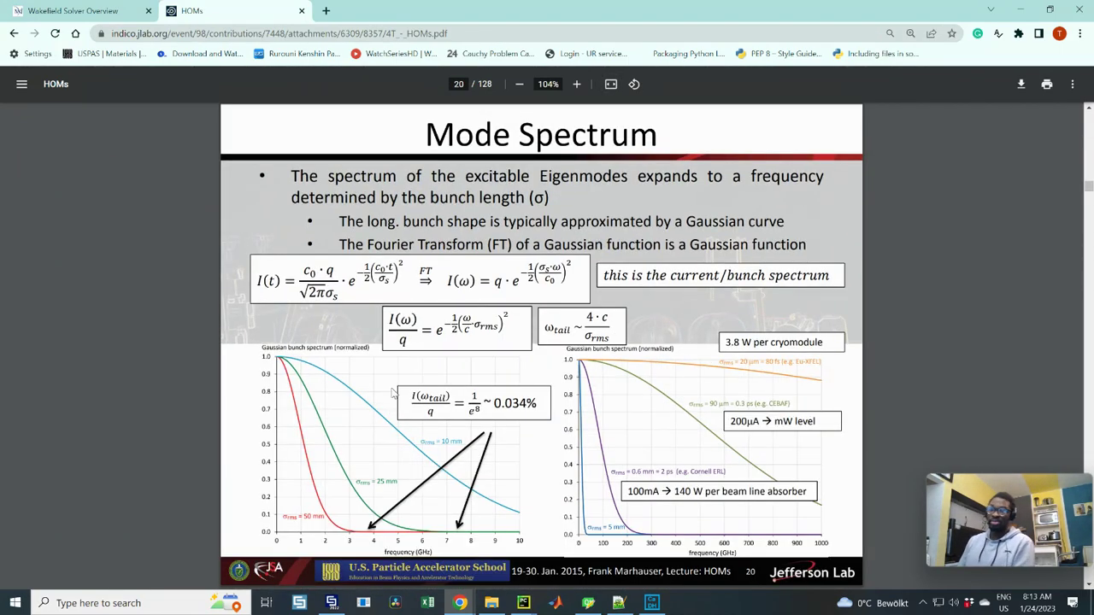
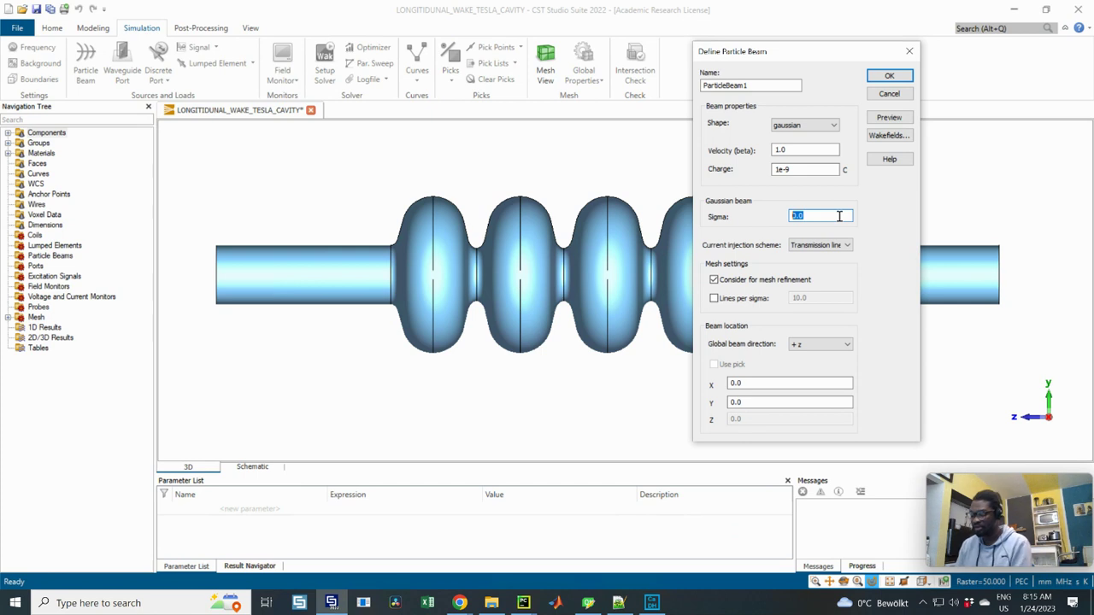
Step: Set the gaussian beam's sigma to 50 mm and keep the Transmission line current injection scheme
text(5)
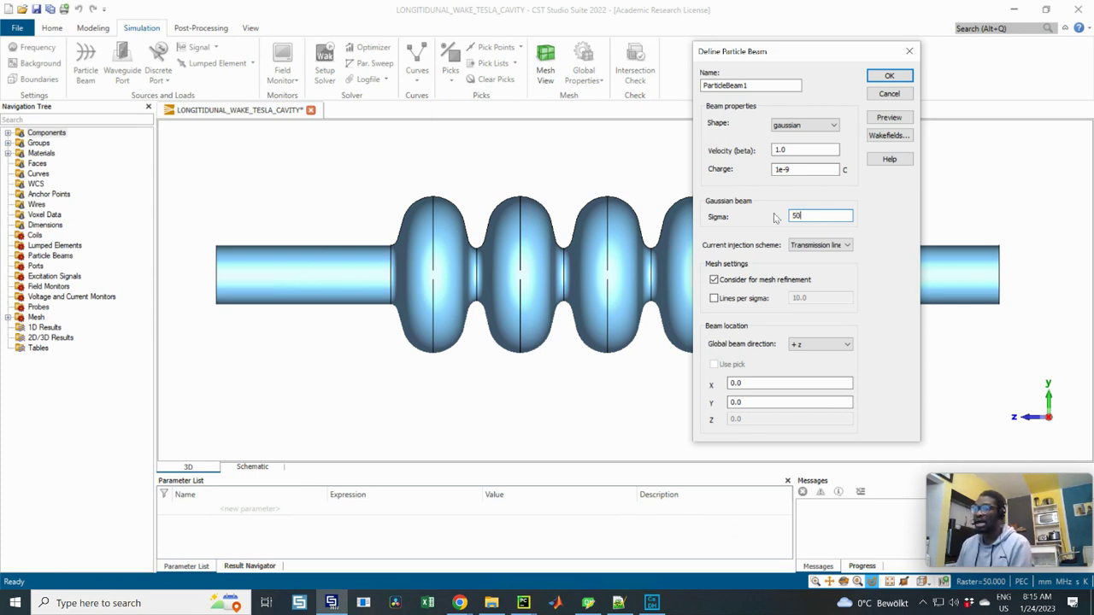
text(0)
click(822, 246)
click(824, 246)
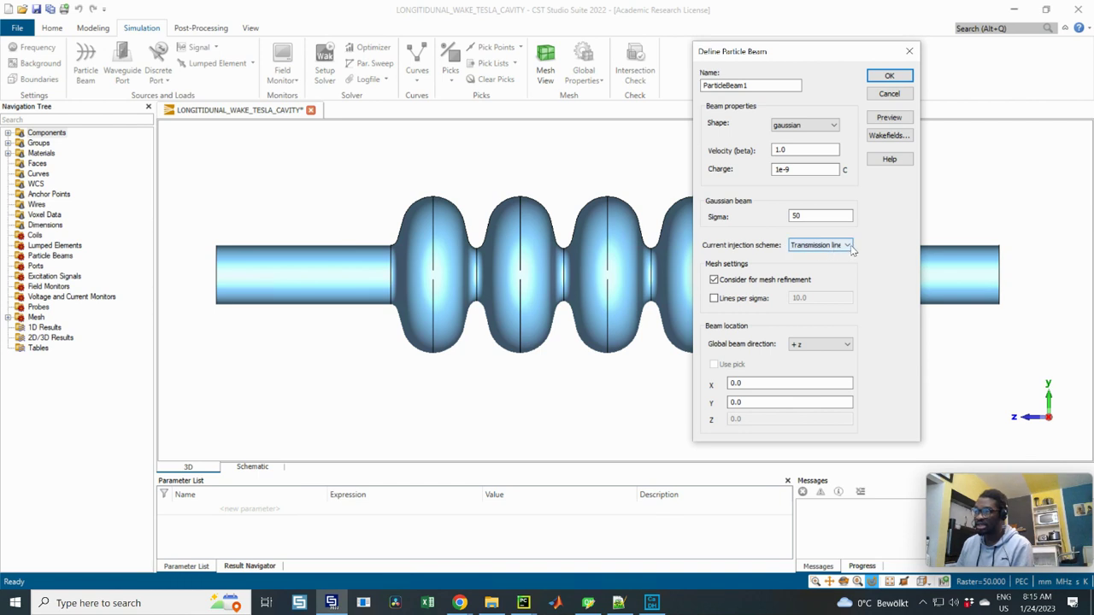
Step: Review the current injection scheme and global beam direction options, keeping Transmission line and +z
click(840, 246)
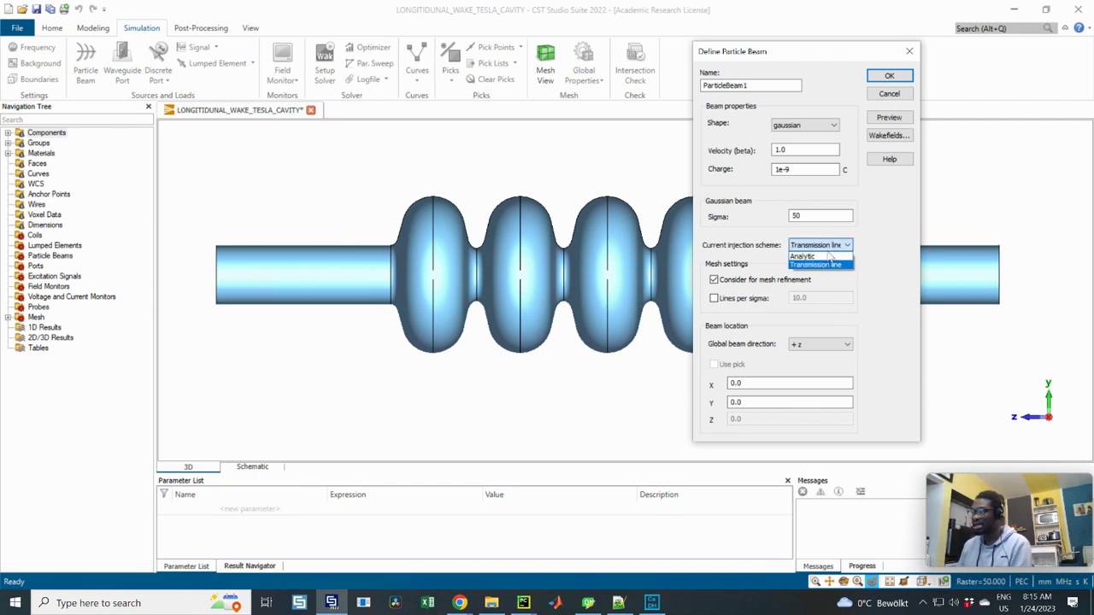
click(830, 265)
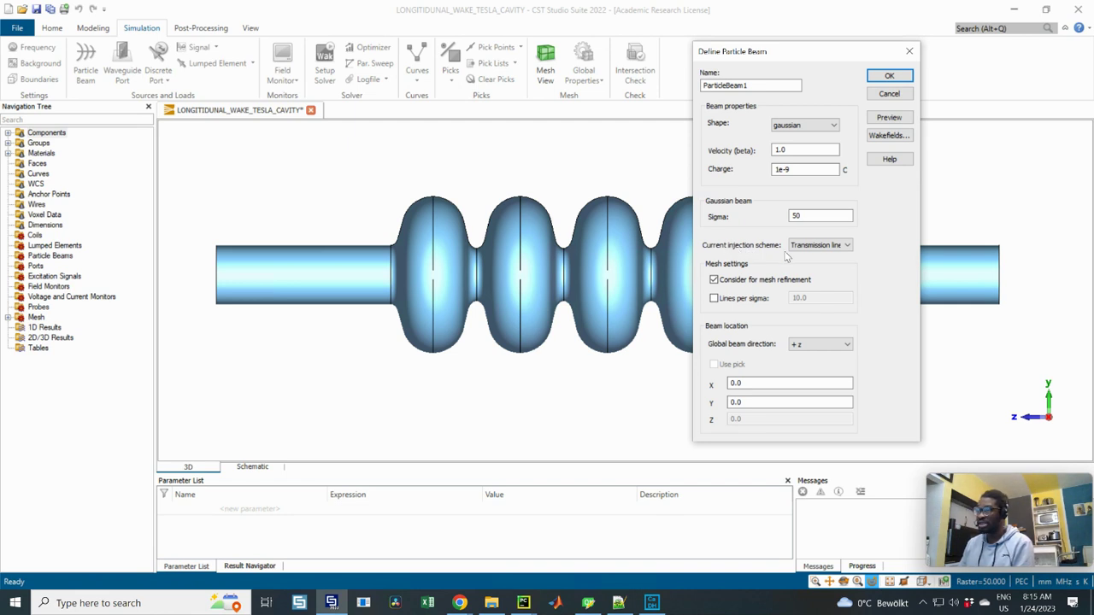
click(845, 249)
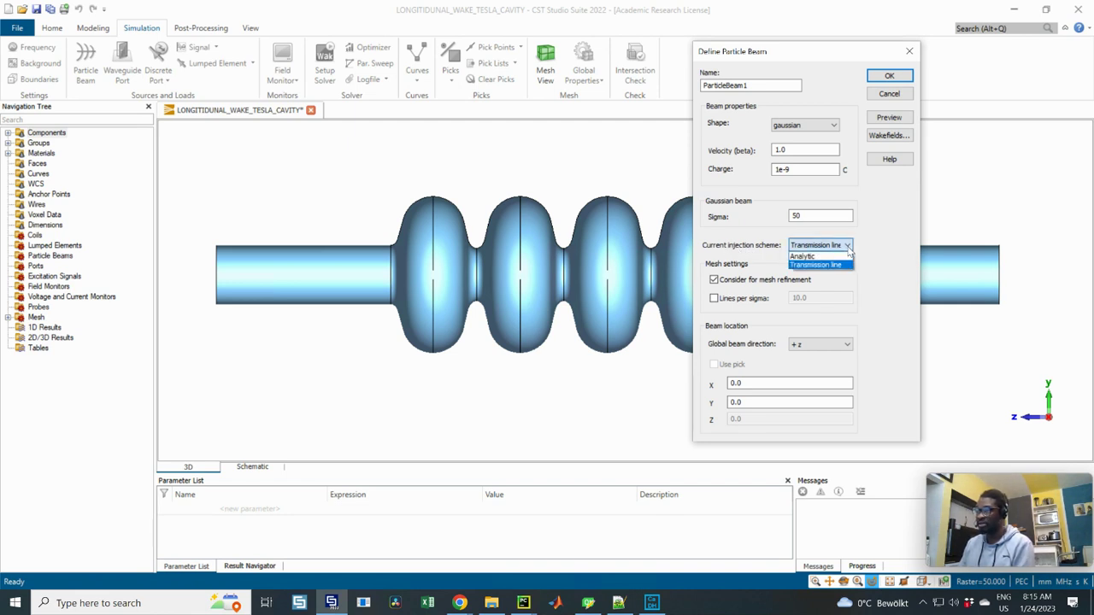
click(848, 248)
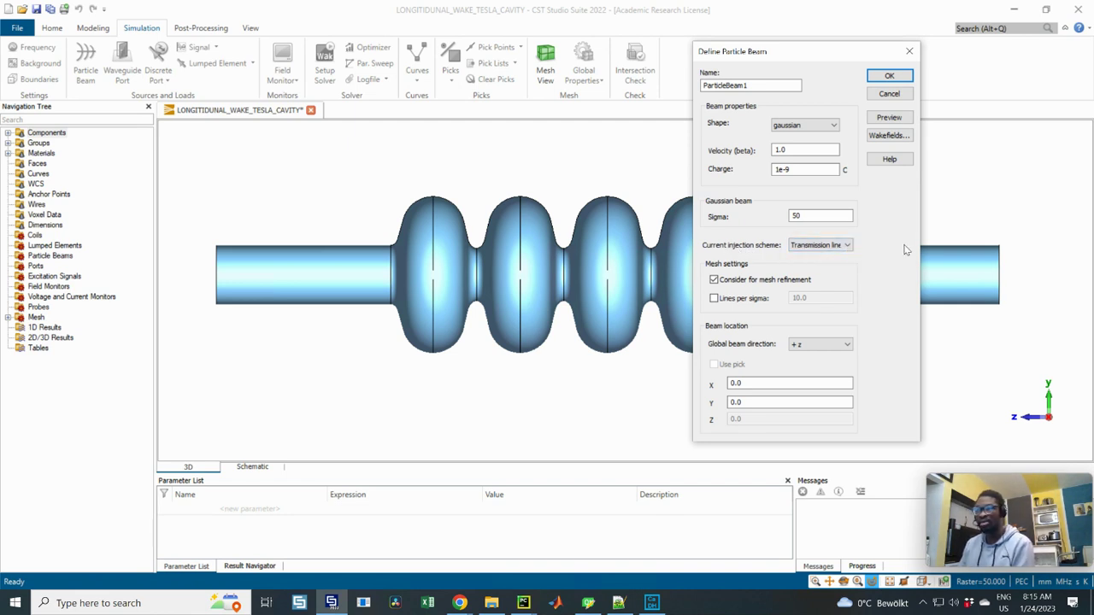
click(839, 248)
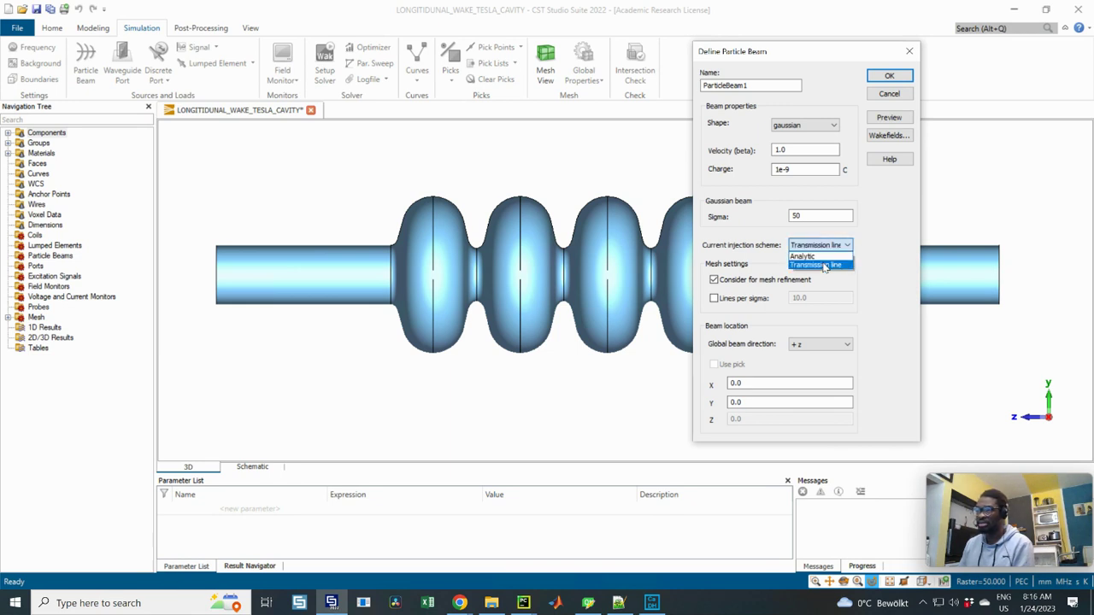
click(845, 265)
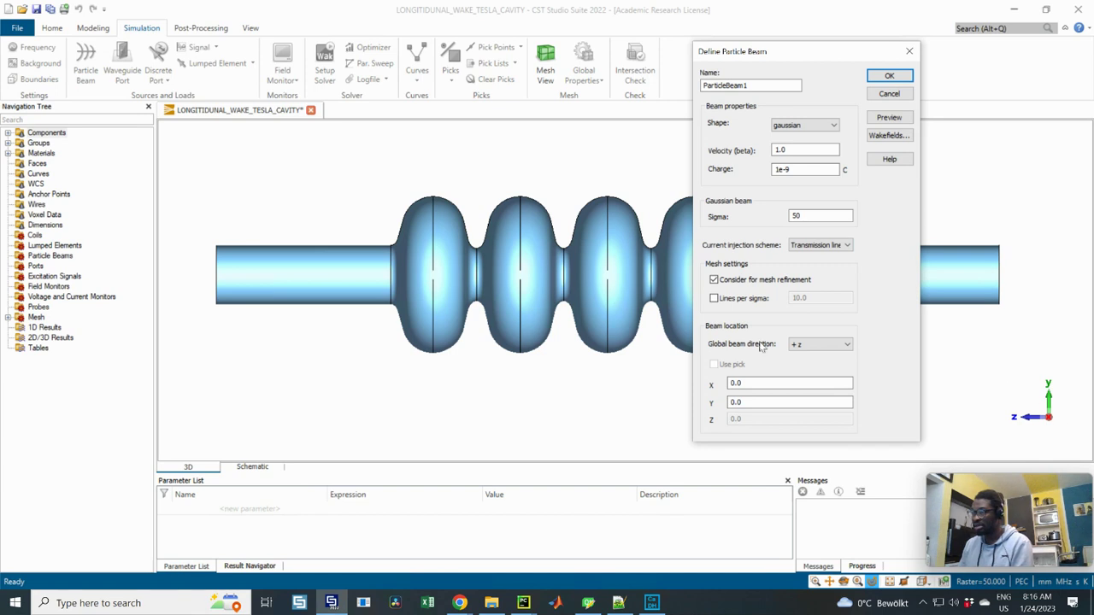
click(835, 349)
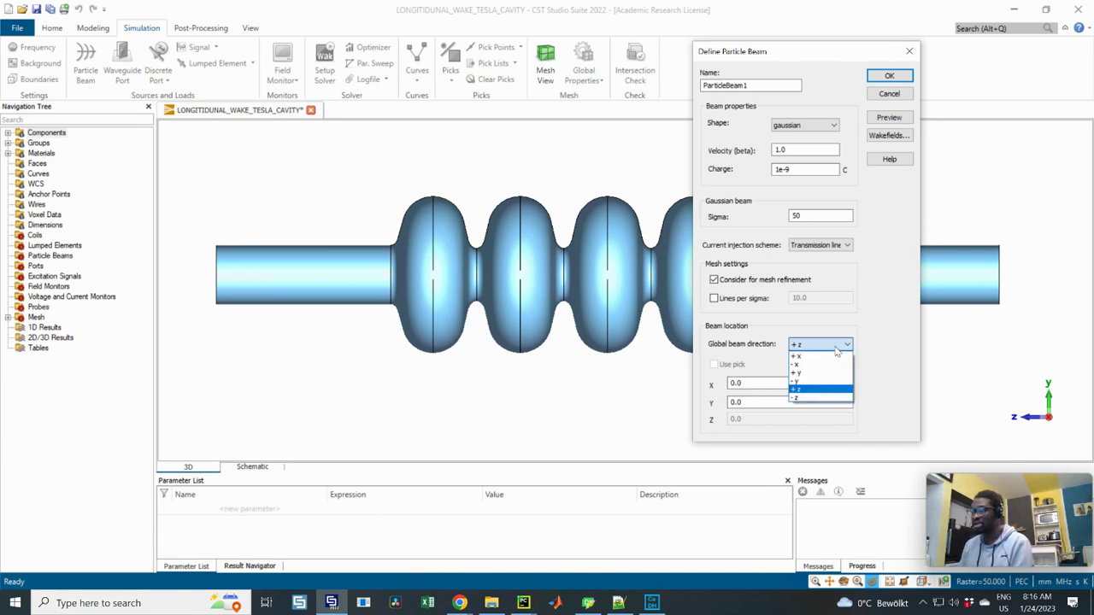
click(838, 346)
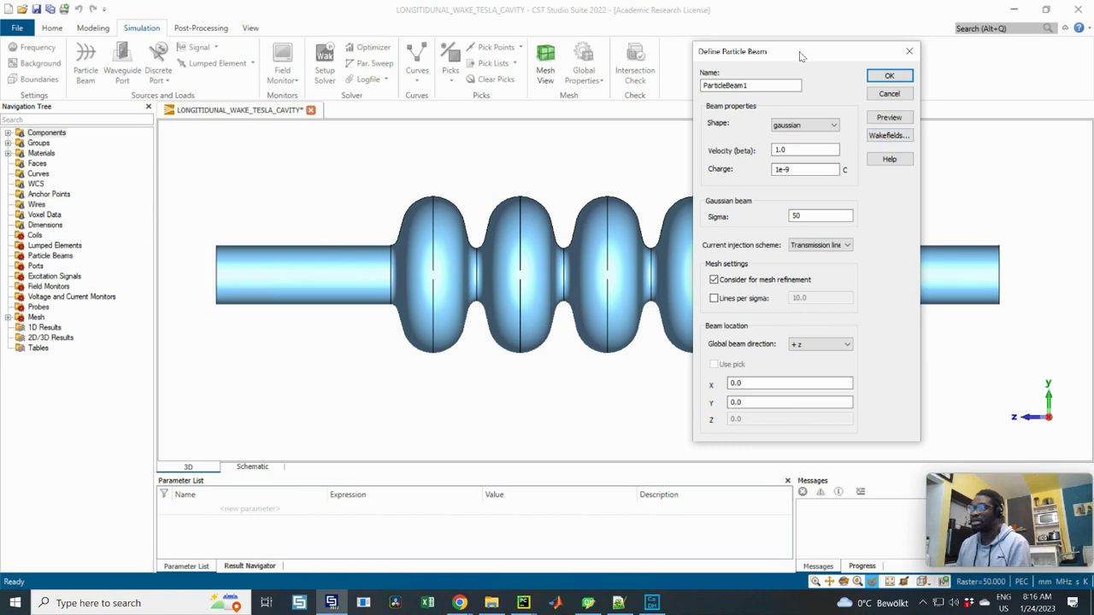
Step: Open the beam's wakefield calculation settings and set the wake integration method to Indirect testbeams
drag(801, 55, 912, 55)
click(1001, 137)
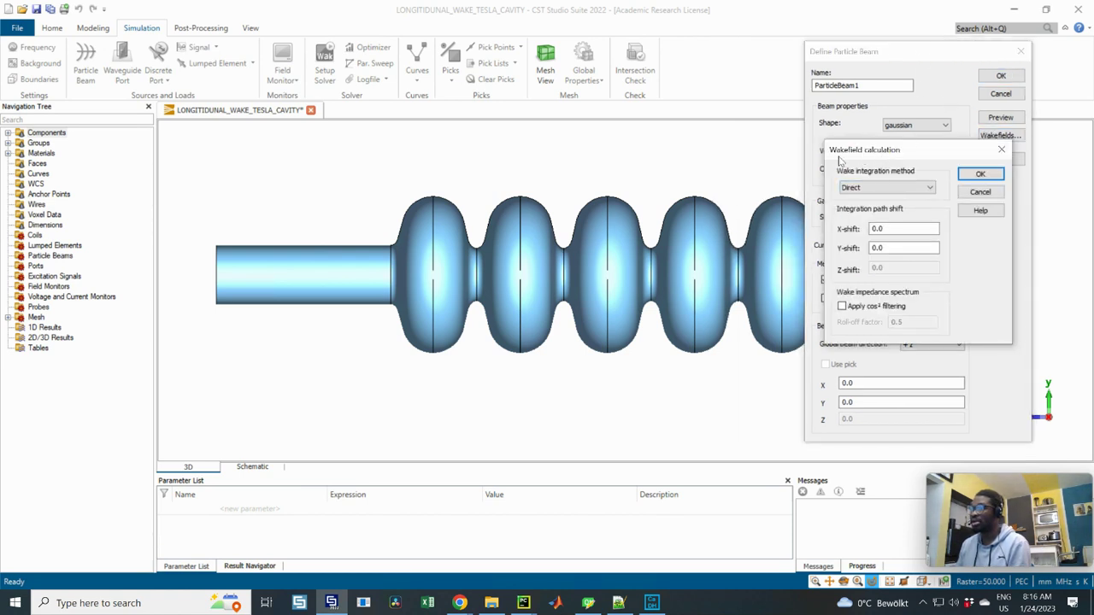
drag(841, 159, 718, 187)
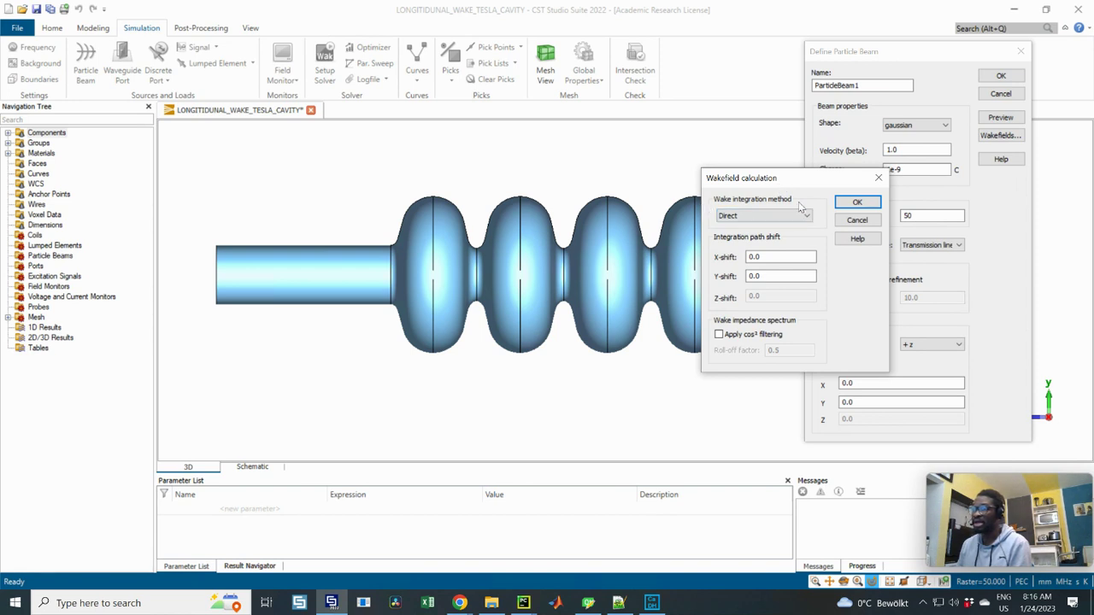
click(780, 217)
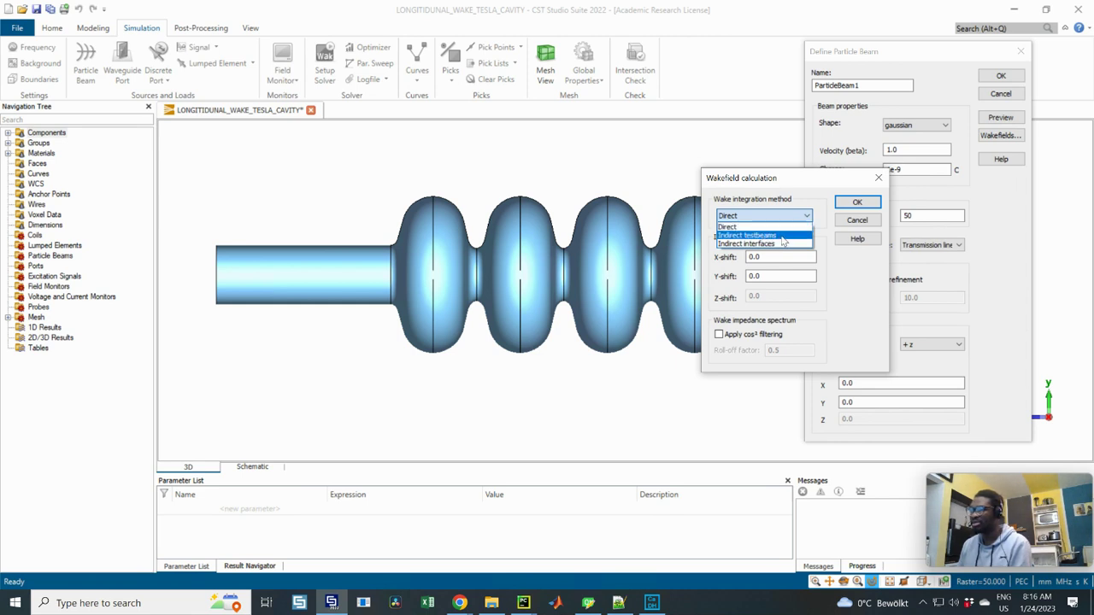
click(787, 237)
click(778, 219)
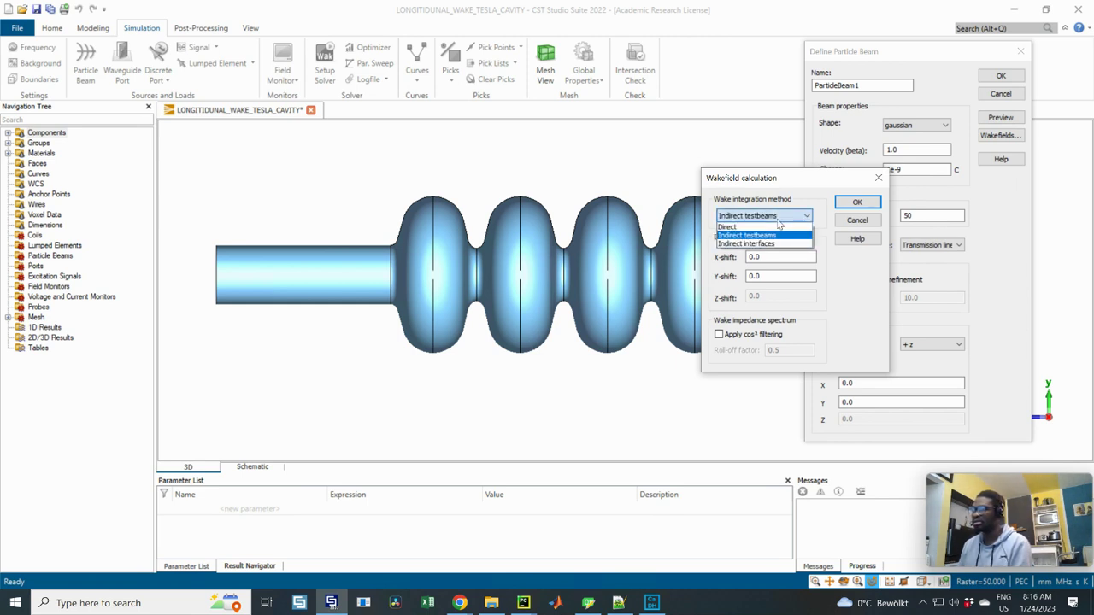
click(776, 236)
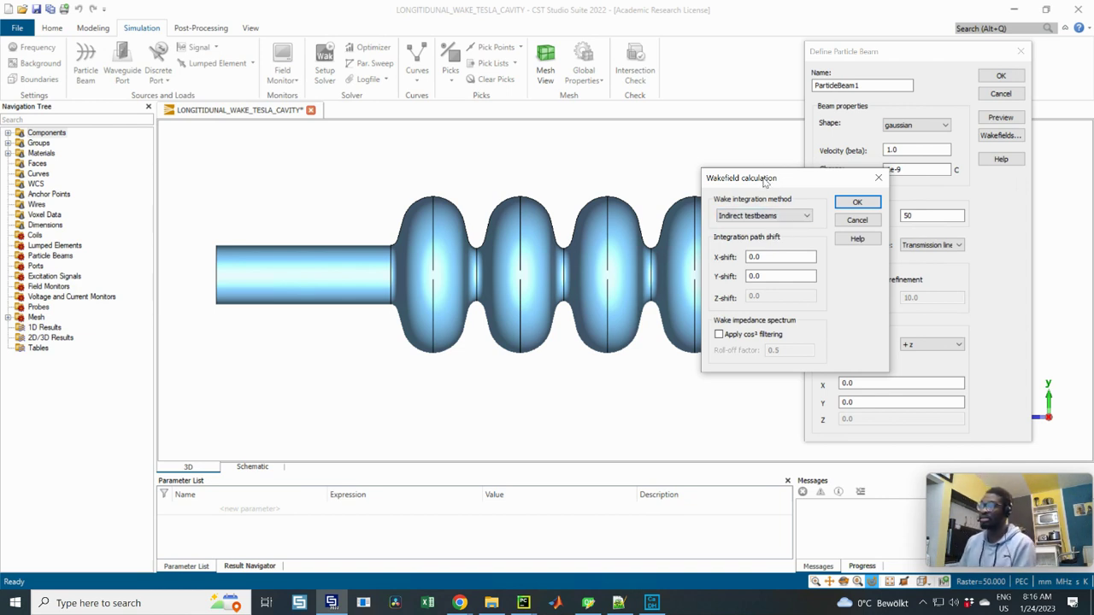
drag(766, 178, 777, 159)
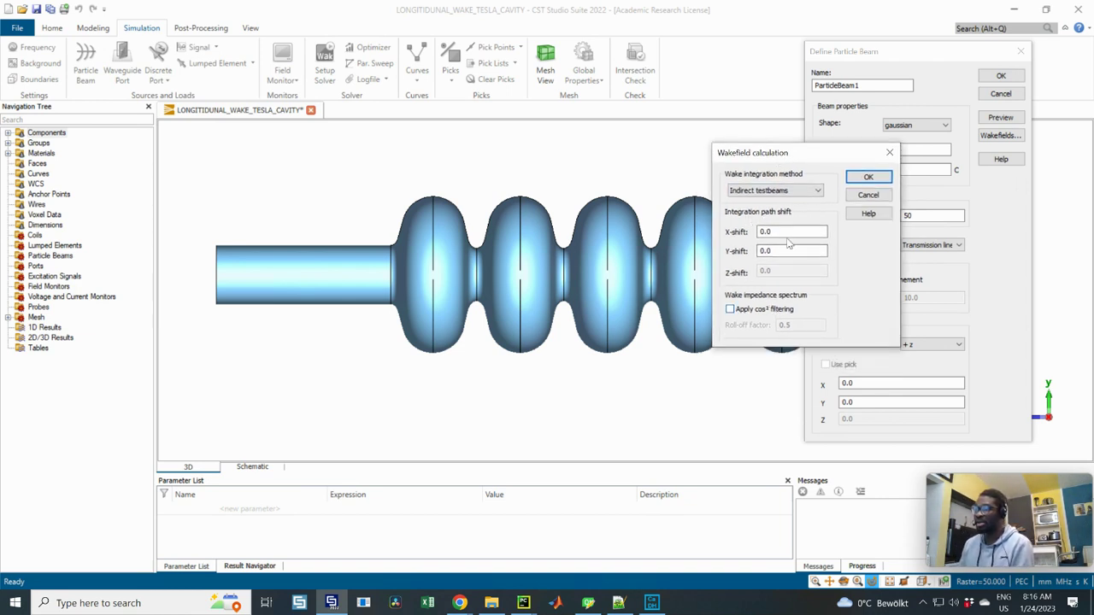
Step: Check the X-shift and Y-shift values of the integration path without changing them
double_click(785, 232)
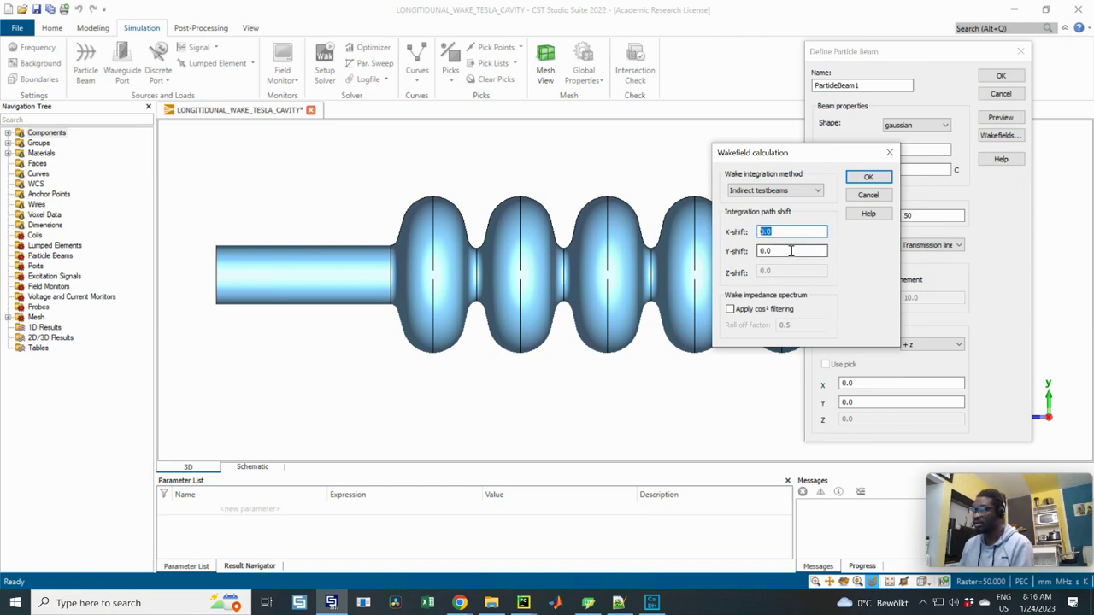
double_click(790, 251)
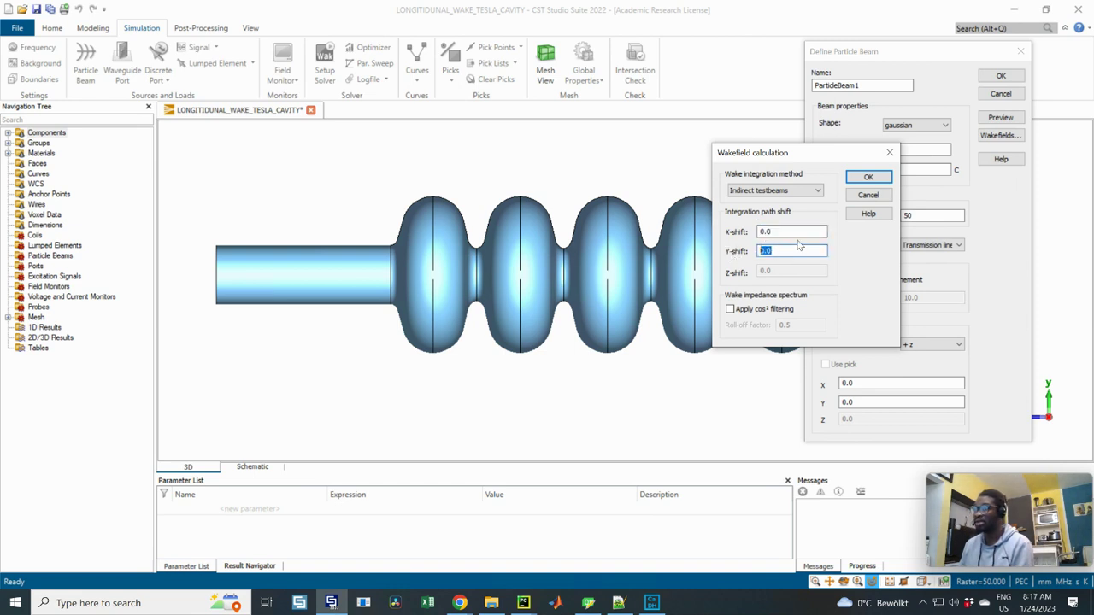
double_click(790, 232)
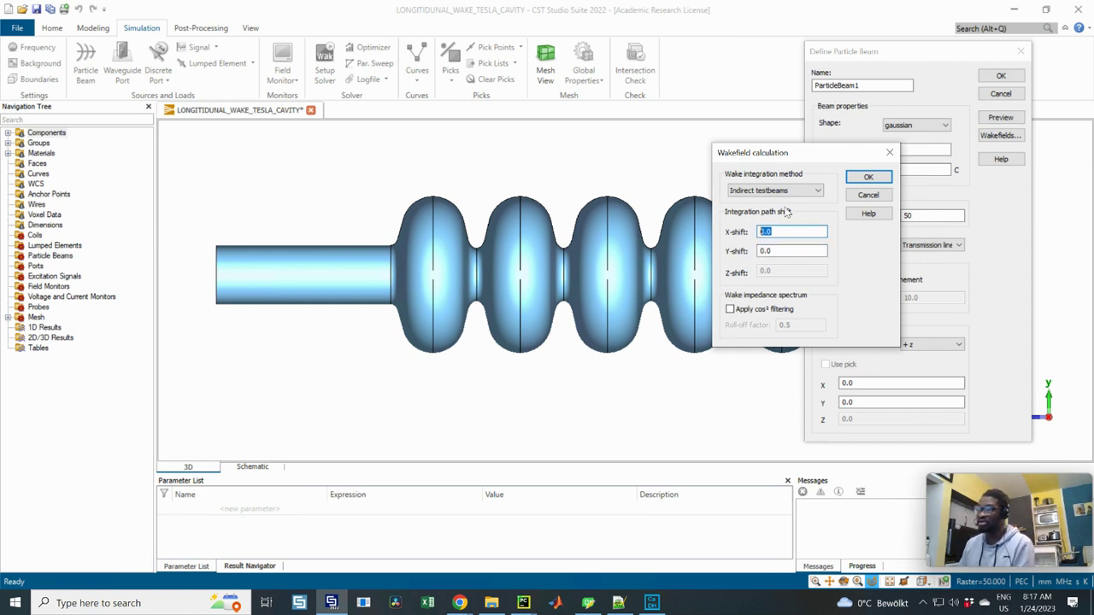
click(786, 232)
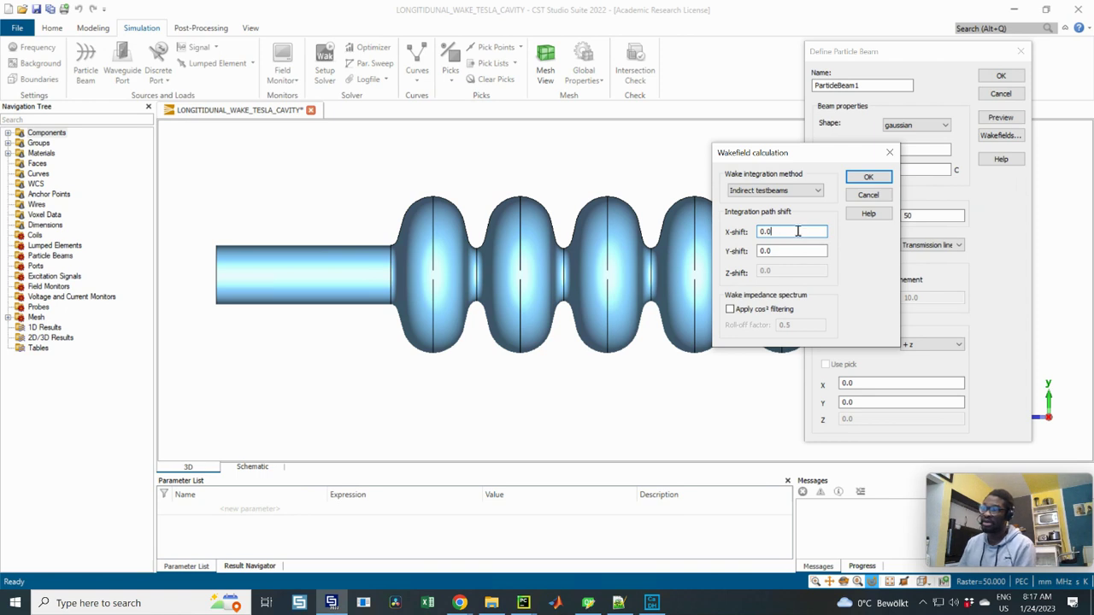
double_click(769, 231)
double_click(766, 250)
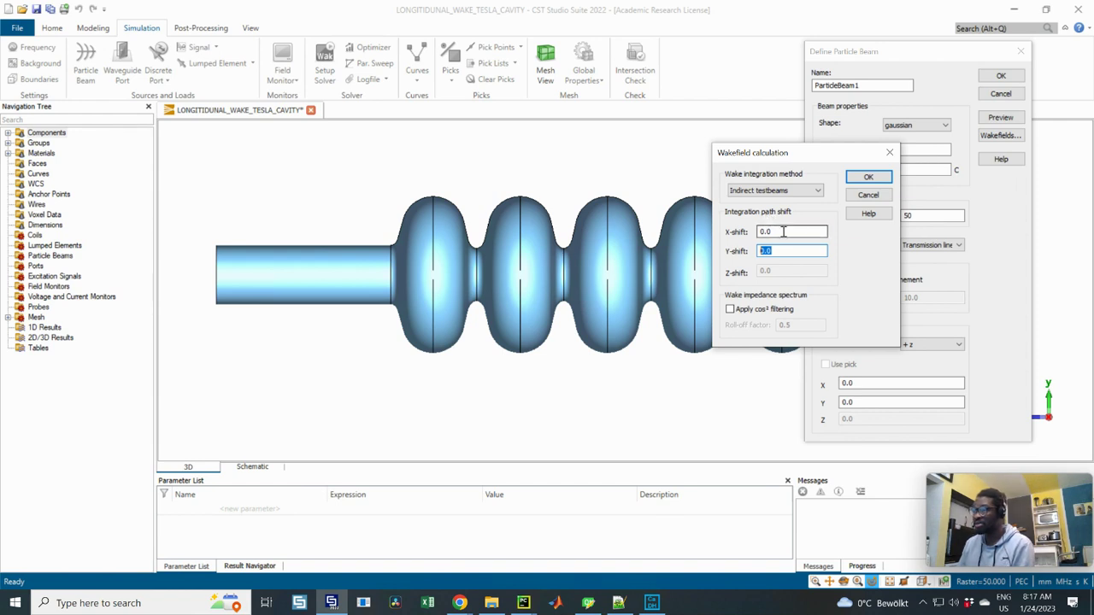
double_click(767, 231)
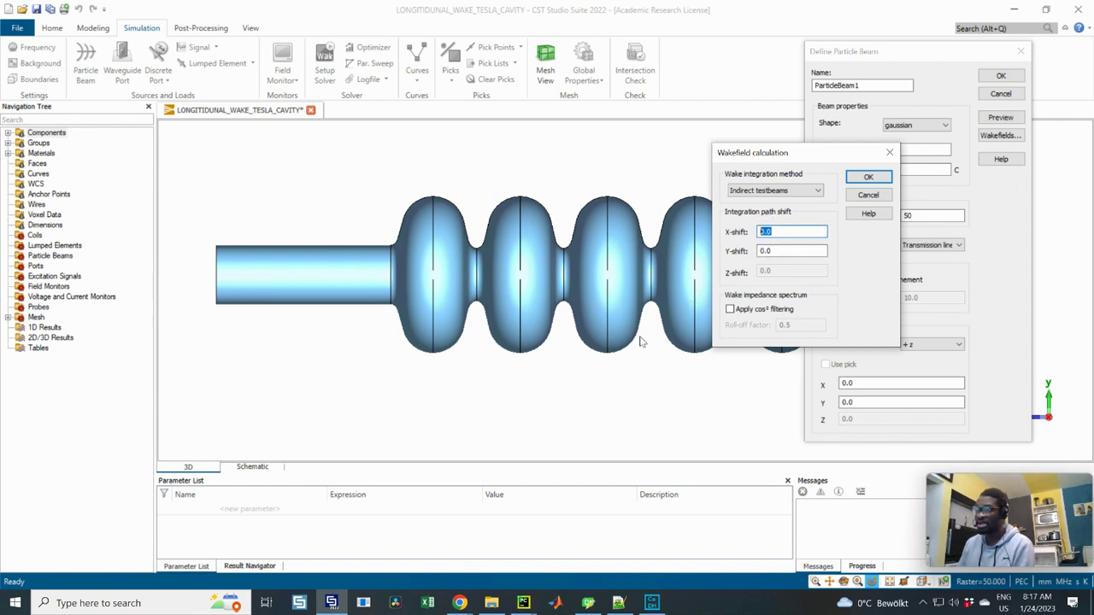
Step: Switch to Chrome and study the q1 and q2 charge diagram on the Wakefield Solver Overview page, then return to CST Studio Suite
click(459, 602)
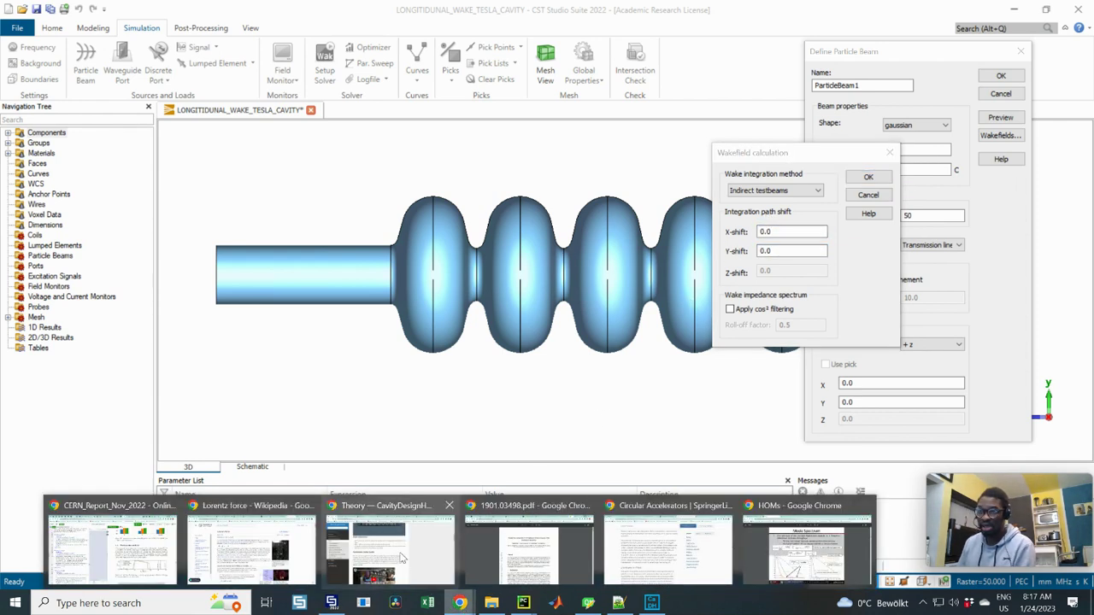
click(811, 540)
click(93, 9)
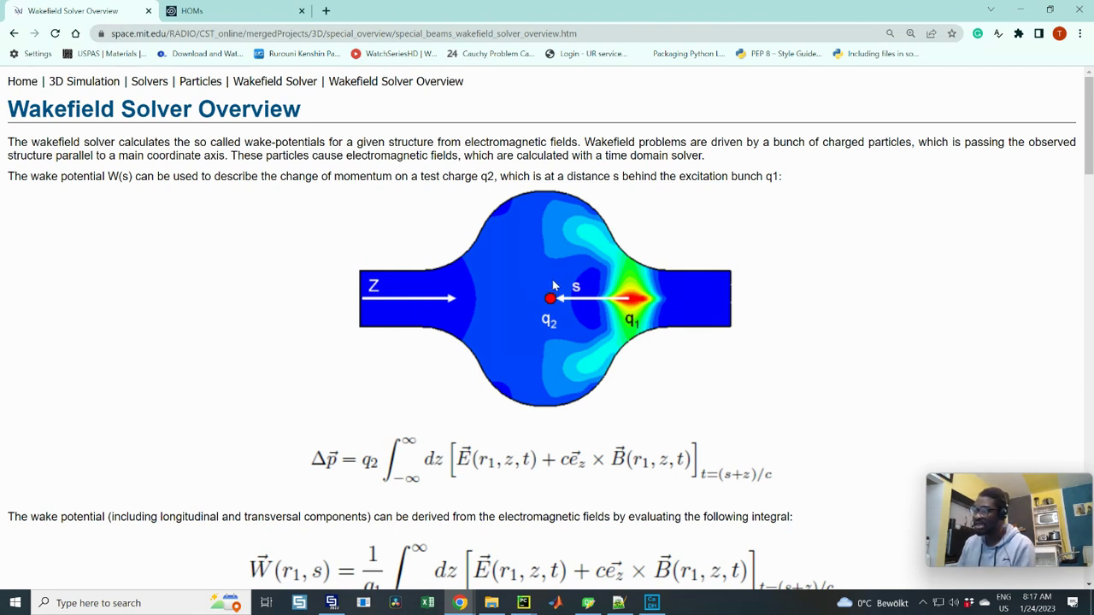
click(1017, 10)
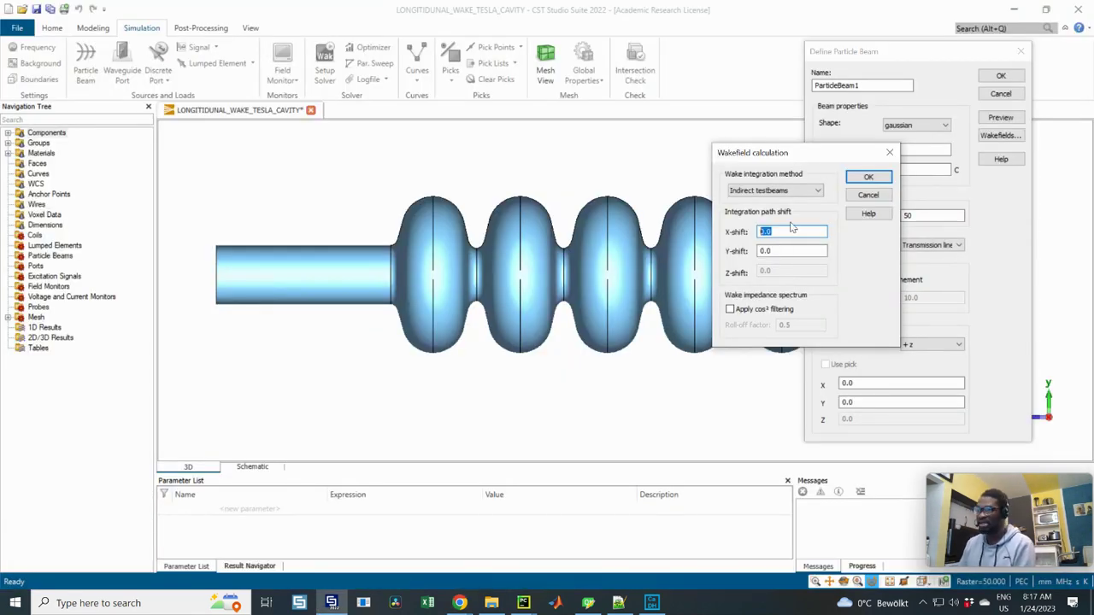
Step: Accept the wakefield calculation settings, preview the gaussian charge distribution, and create the particle beam
click(868, 177)
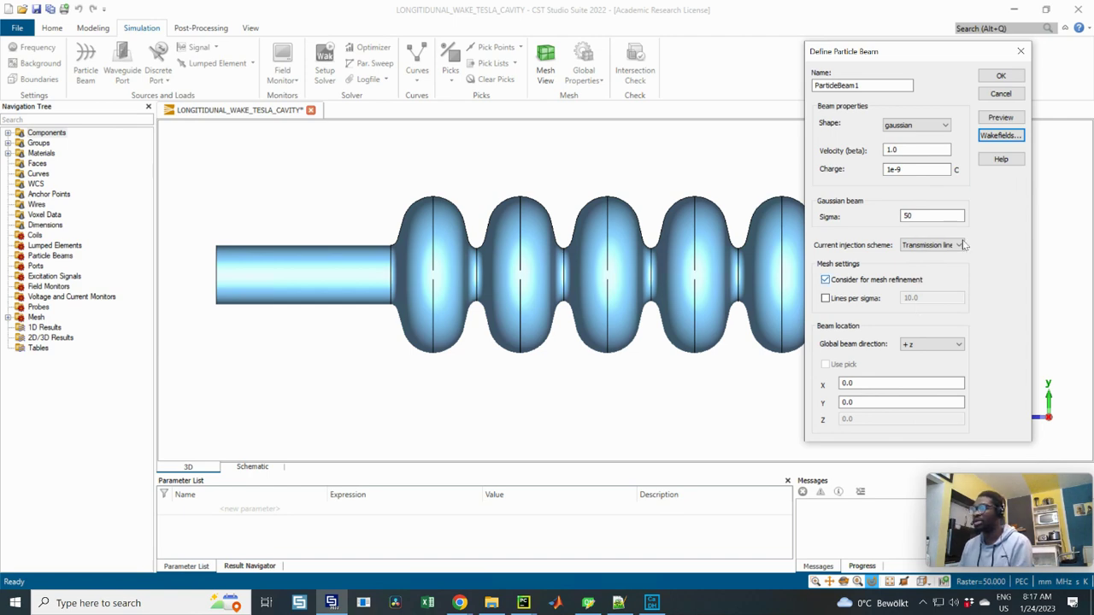
drag(916, 58, 954, 57)
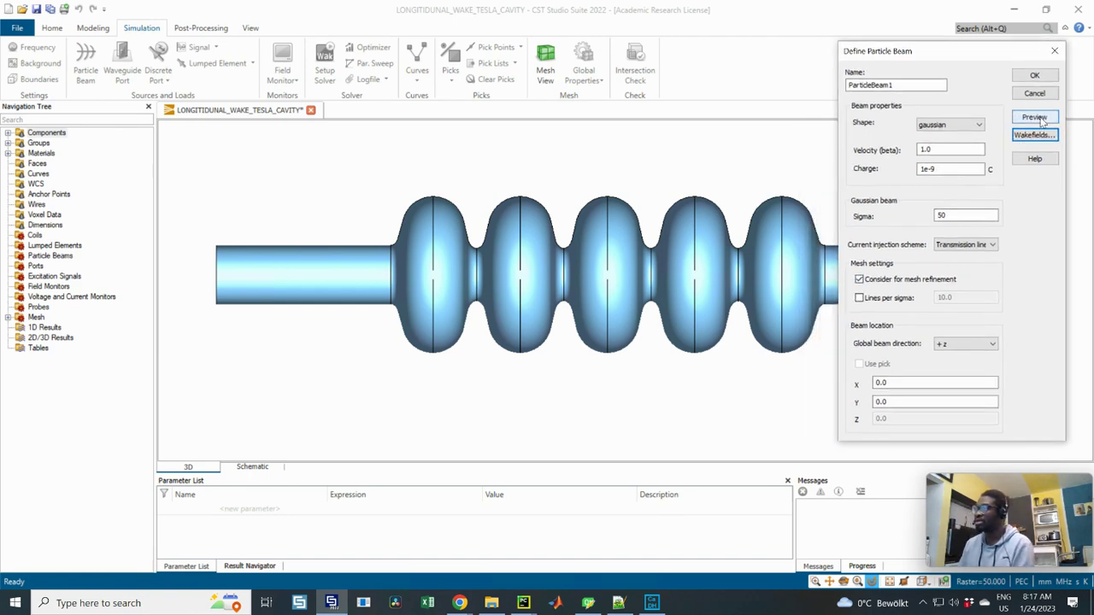
click(1035, 118)
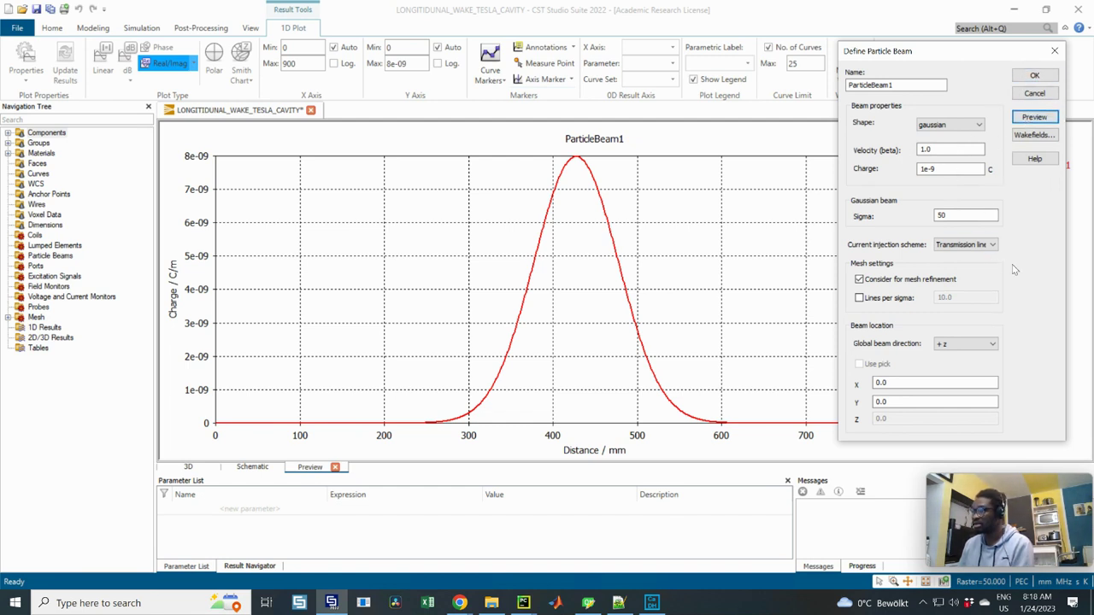
click(1034, 75)
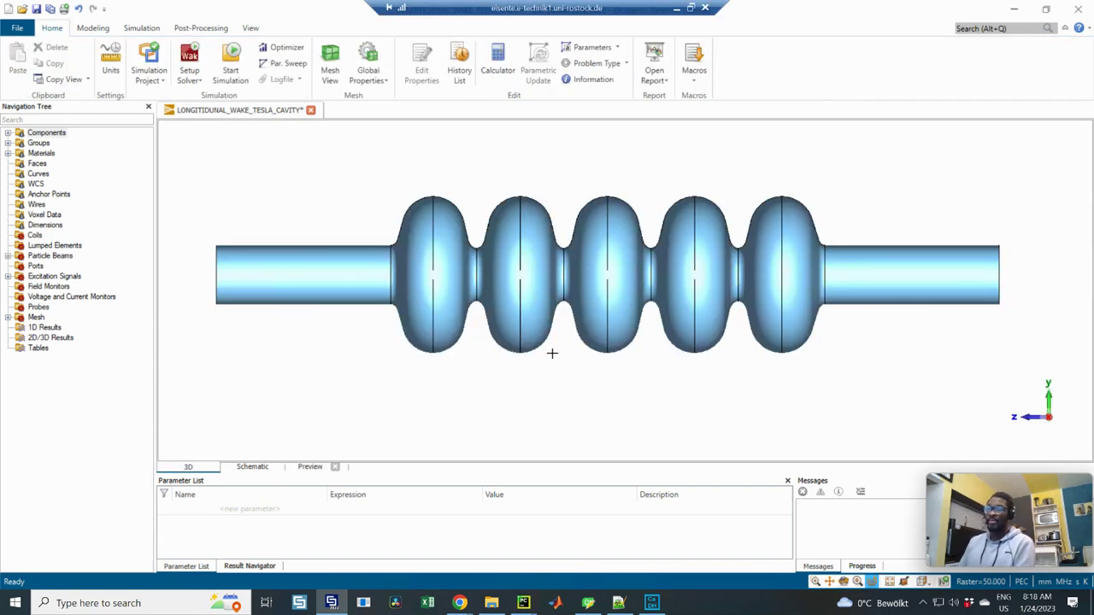
Step: Consult the Wakefield Solver Overview page in Chrome once more and return to the cavity model
mouse_move(460, 602)
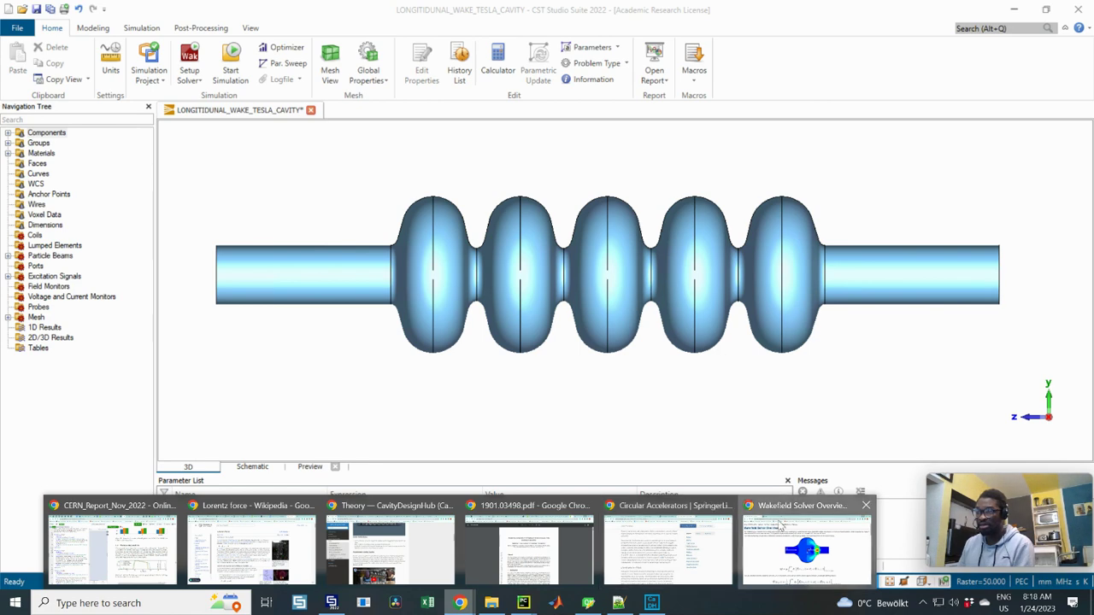
click(779, 526)
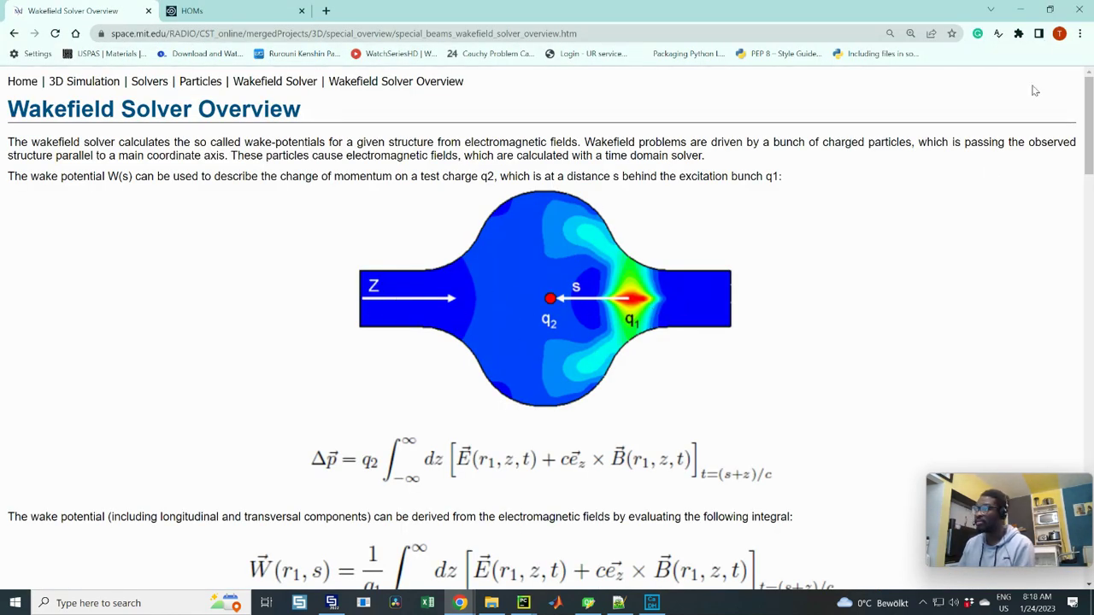
click(1019, 9)
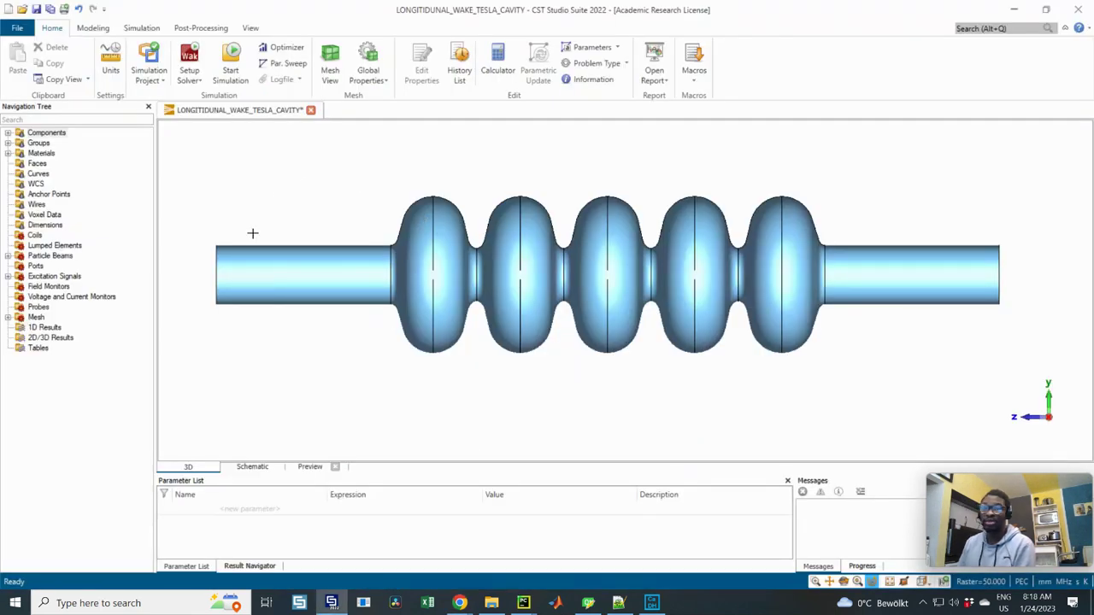
Step: Define the simulation frequency range with a minimum of 0.0 and a maximum of 3000 MHz
click(143, 28)
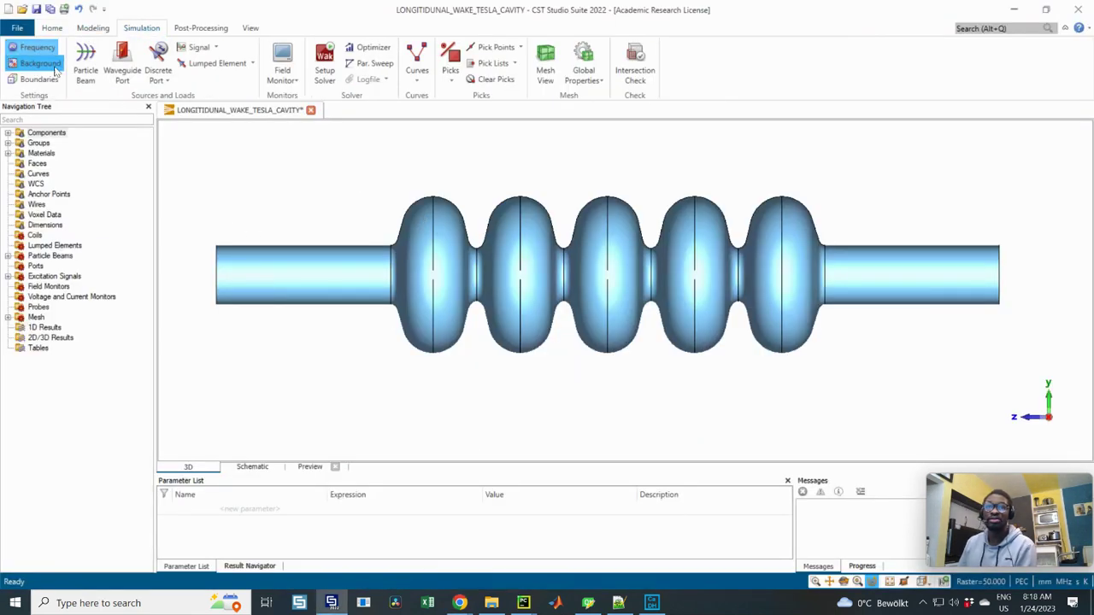
click(35, 47)
key(Tab)
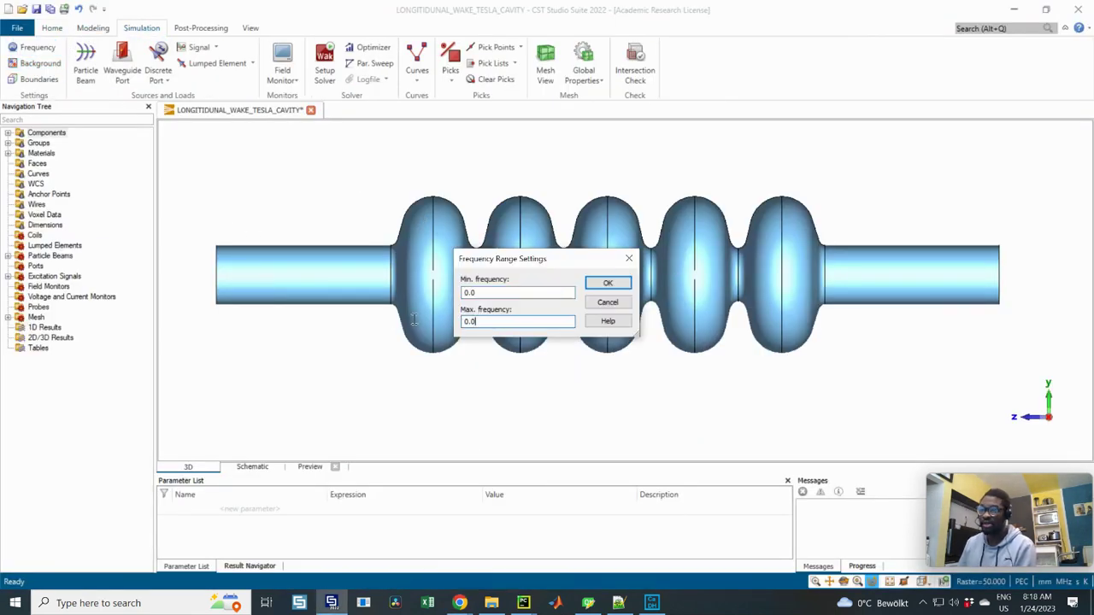
double_click(471, 321)
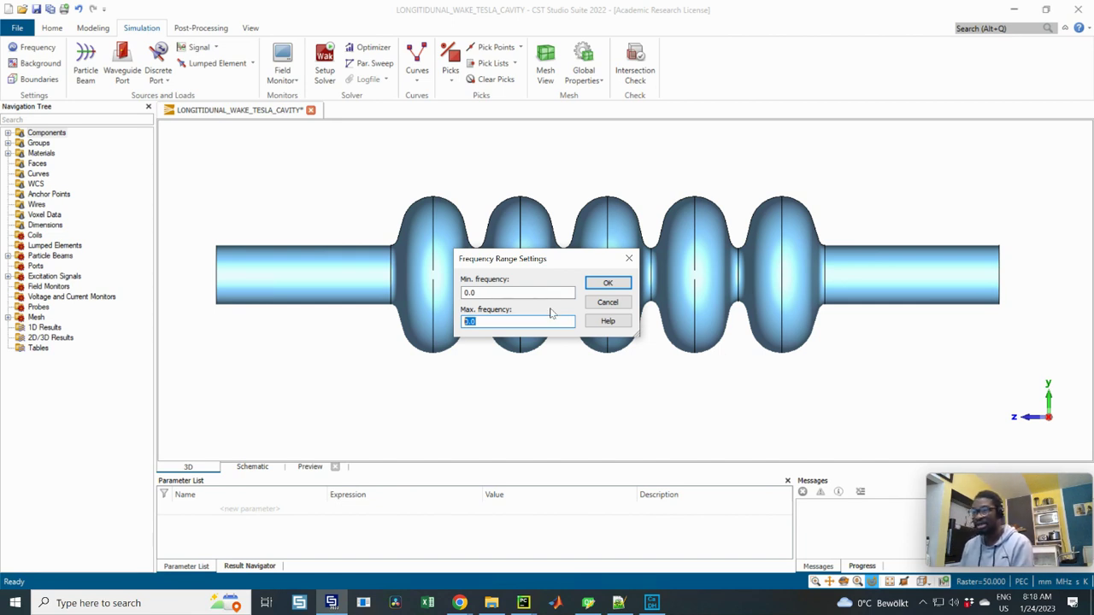
text(4000)
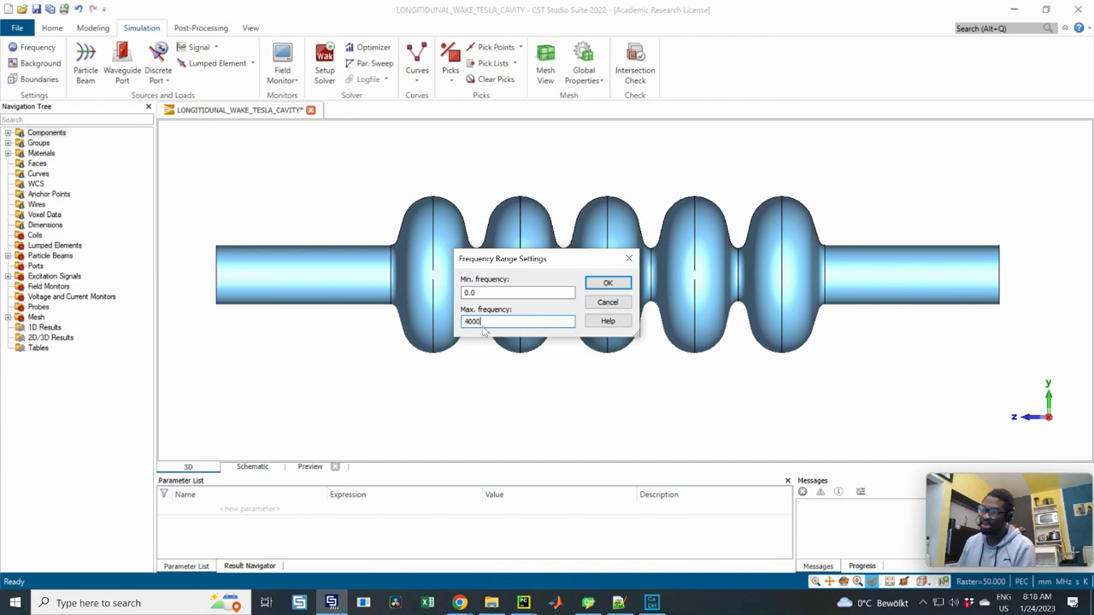
drag(469, 324, 448, 324)
text(3)
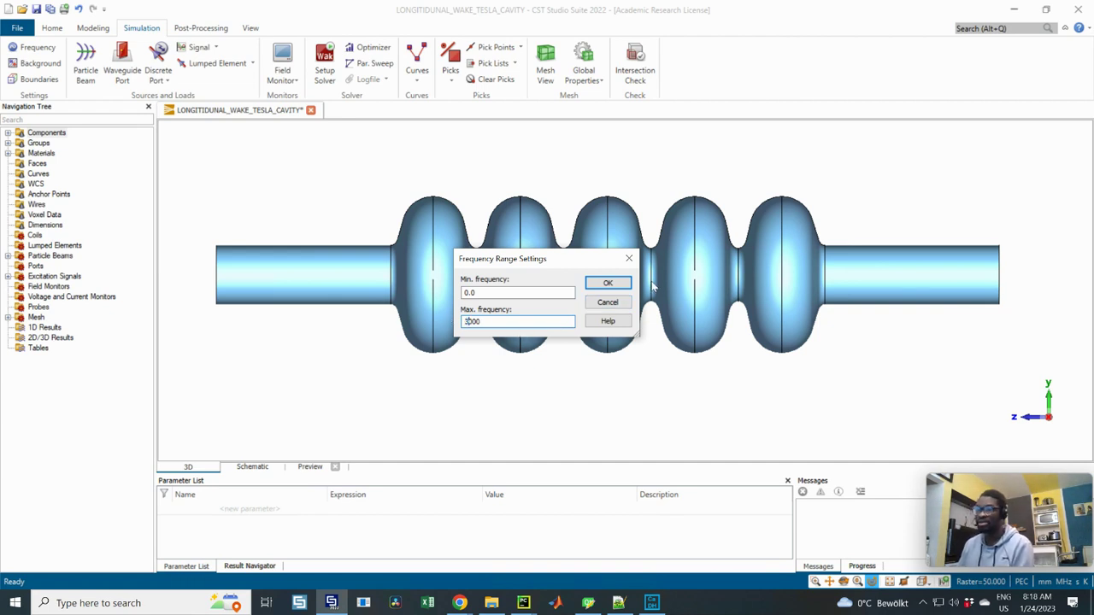
click(602, 284)
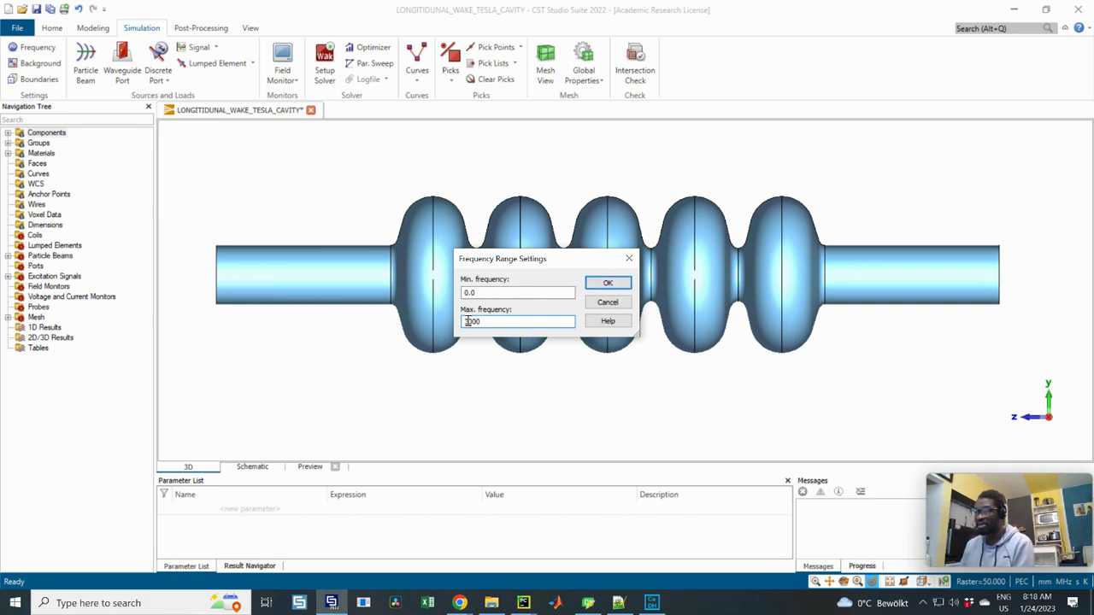
drag(464, 317, 501, 335)
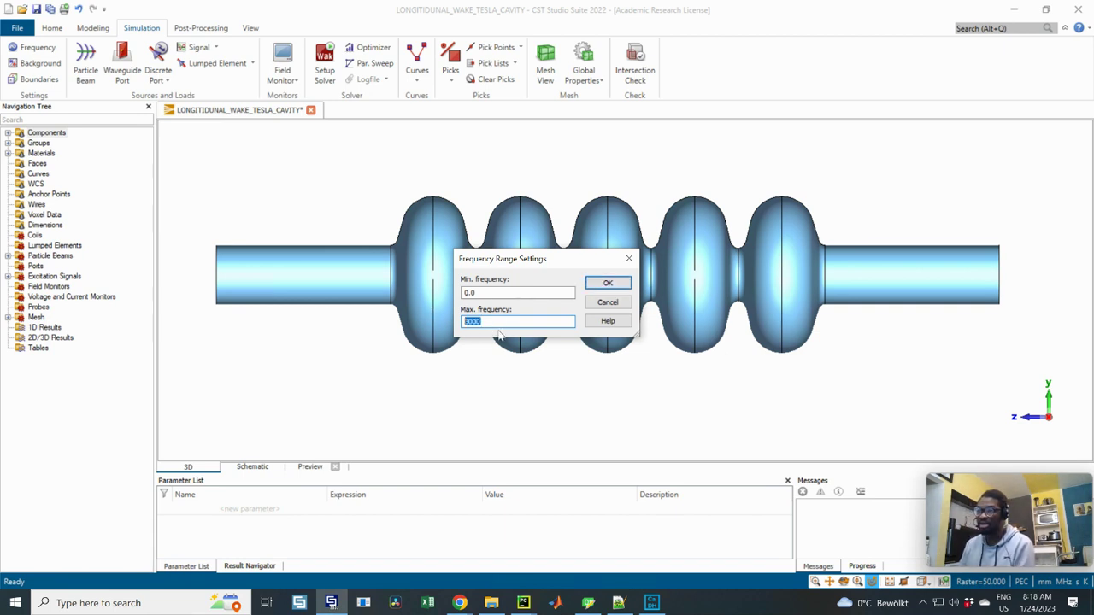
click(609, 285)
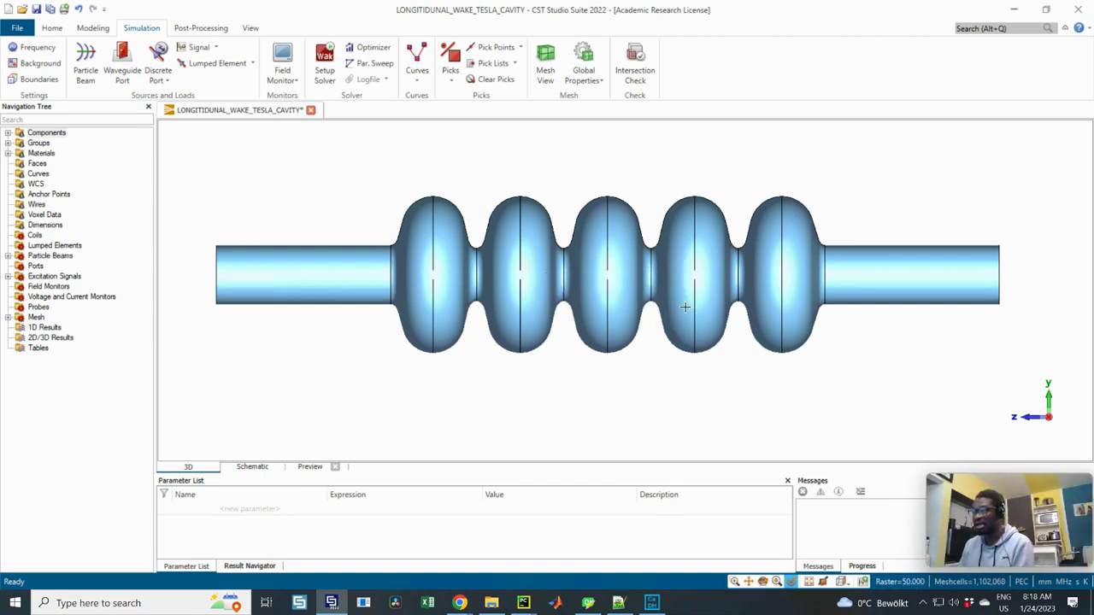
Step: Accept the PEC background with zero surrounding distances, and set the Zmin and Zmax boundaries to open
click(39, 63)
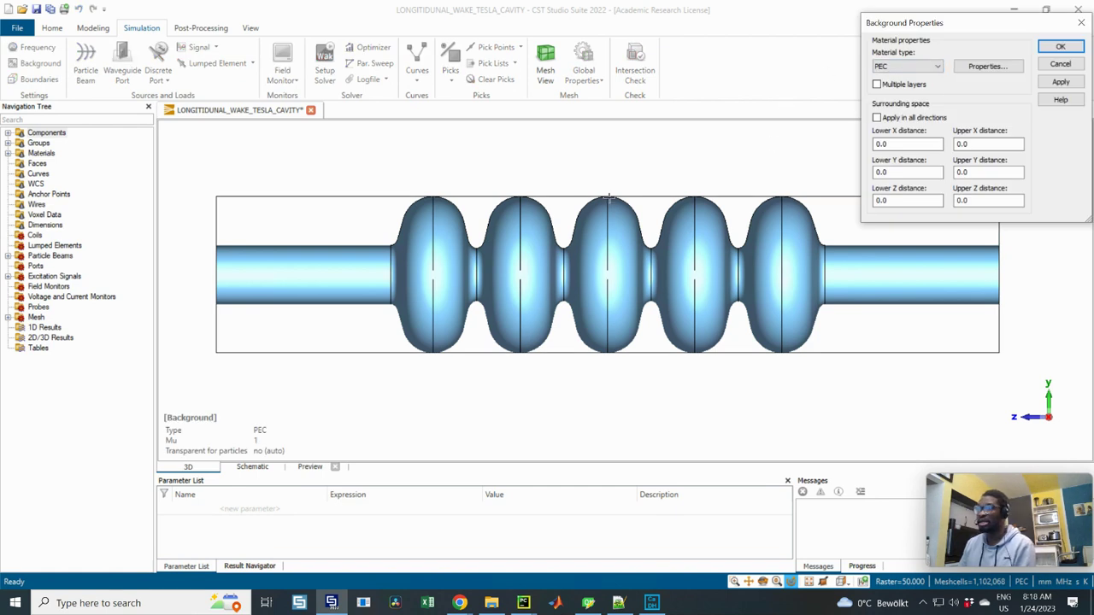
click(1059, 47)
click(26, 80)
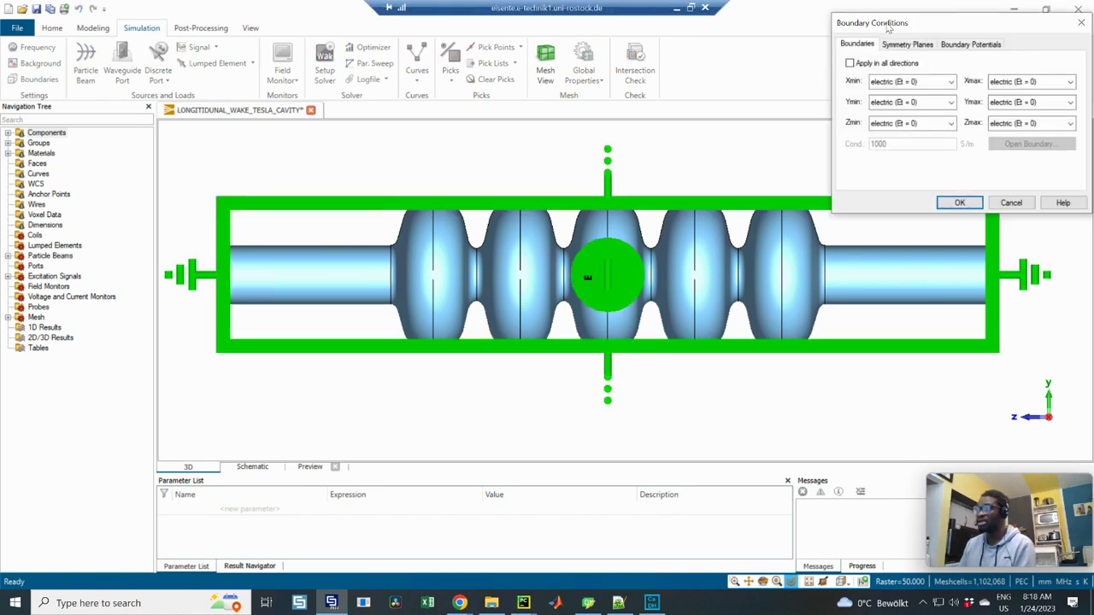
drag(889, 28, 828, 47)
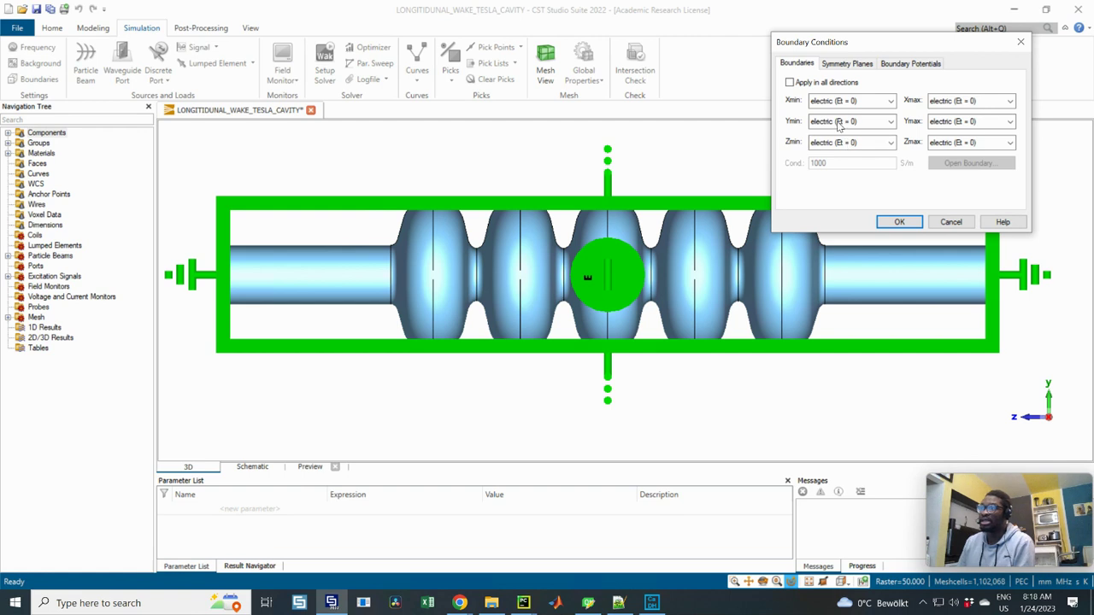
click(890, 142)
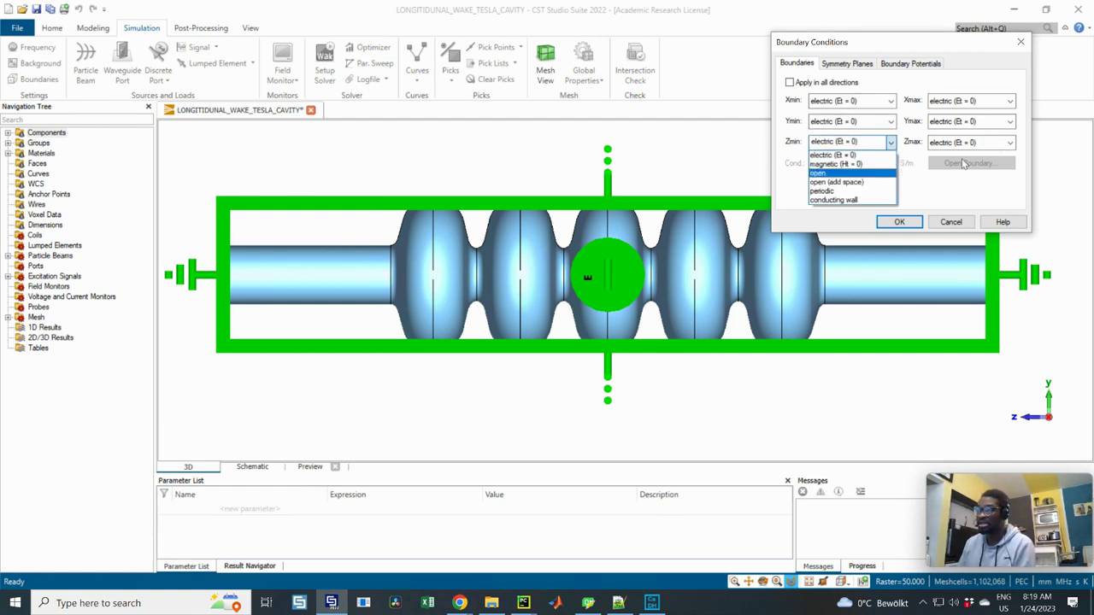
key(Return)
click(1009, 142)
click(946, 174)
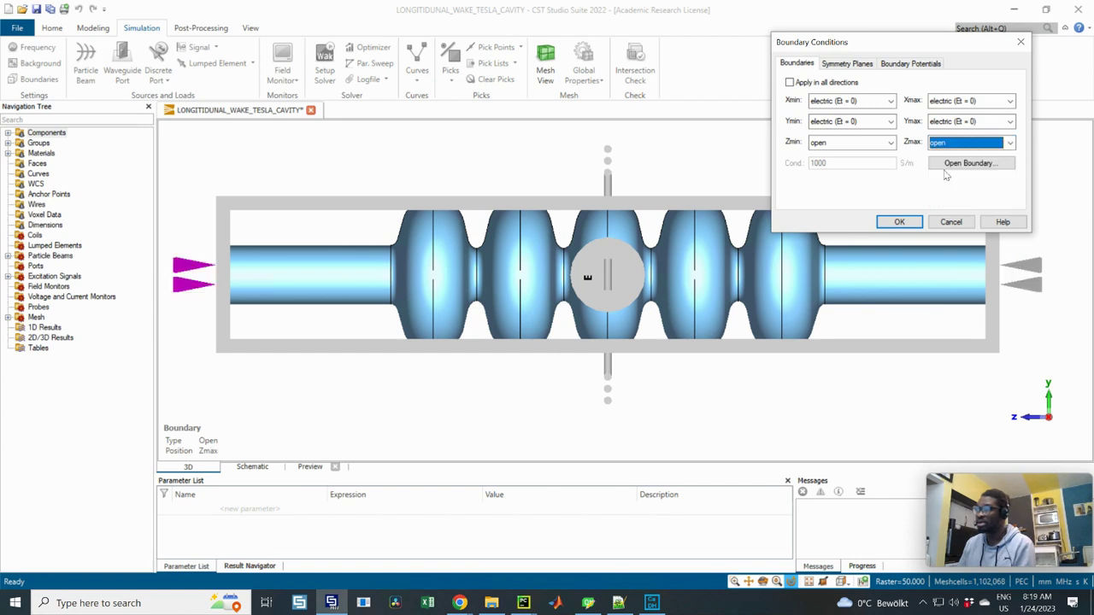
Step: Review the symmetry planes and boundary potentials against the boundary types, and accept the boundary conditions
click(858, 68)
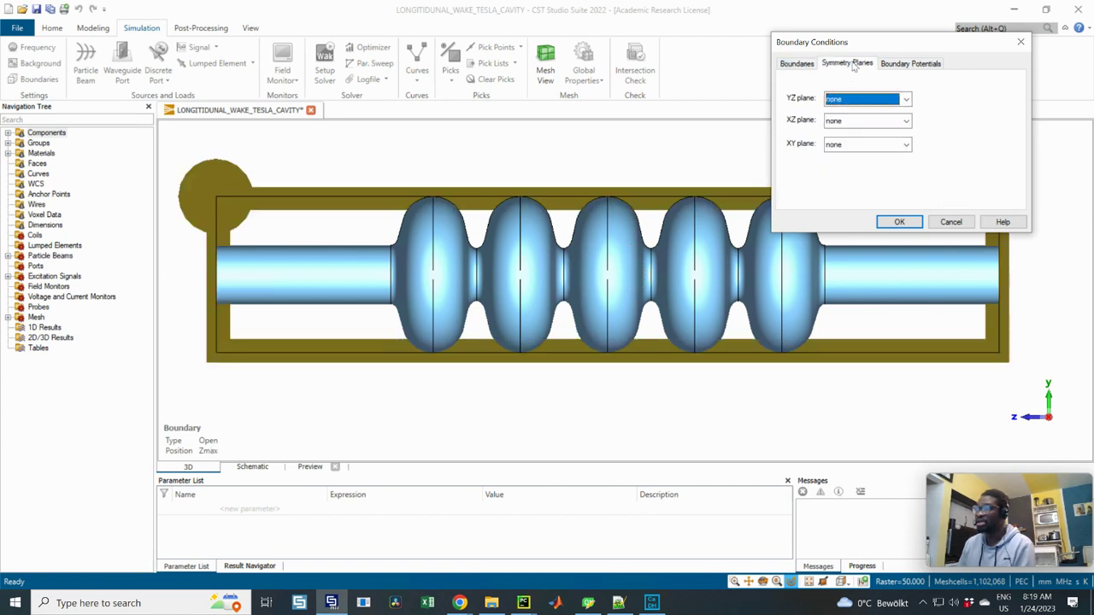
click(911, 65)
click(846, 64)
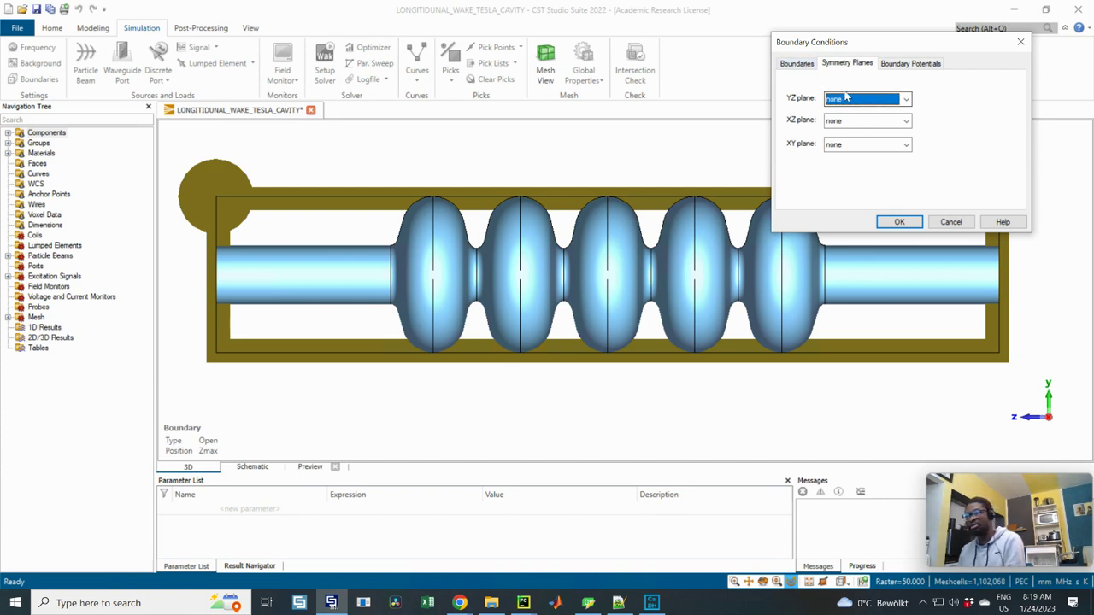
click(799, 65)
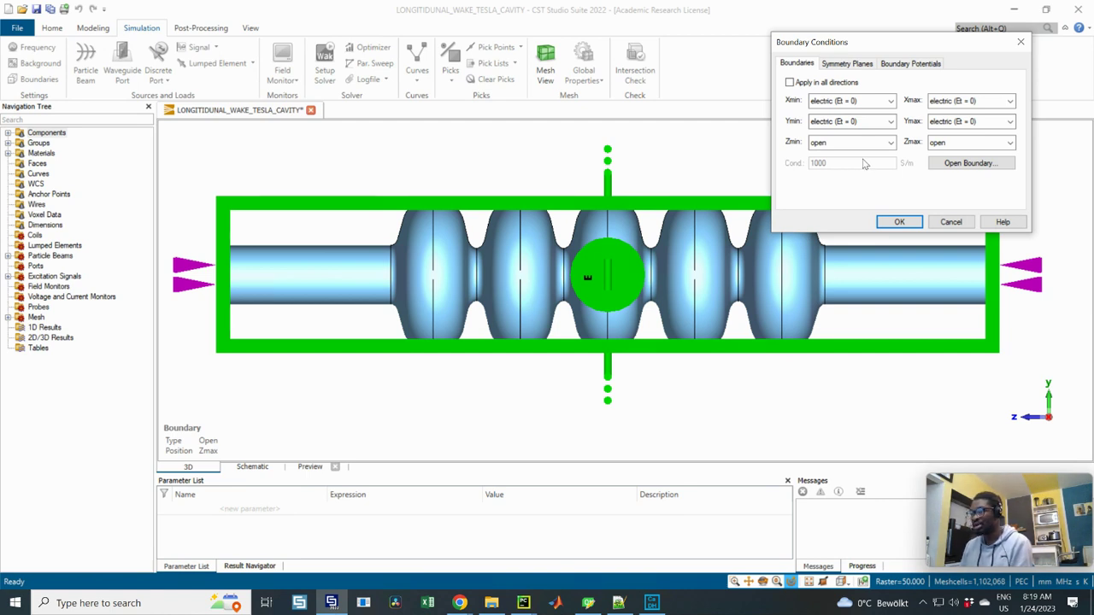
click(846, 65)
click(796, 65)
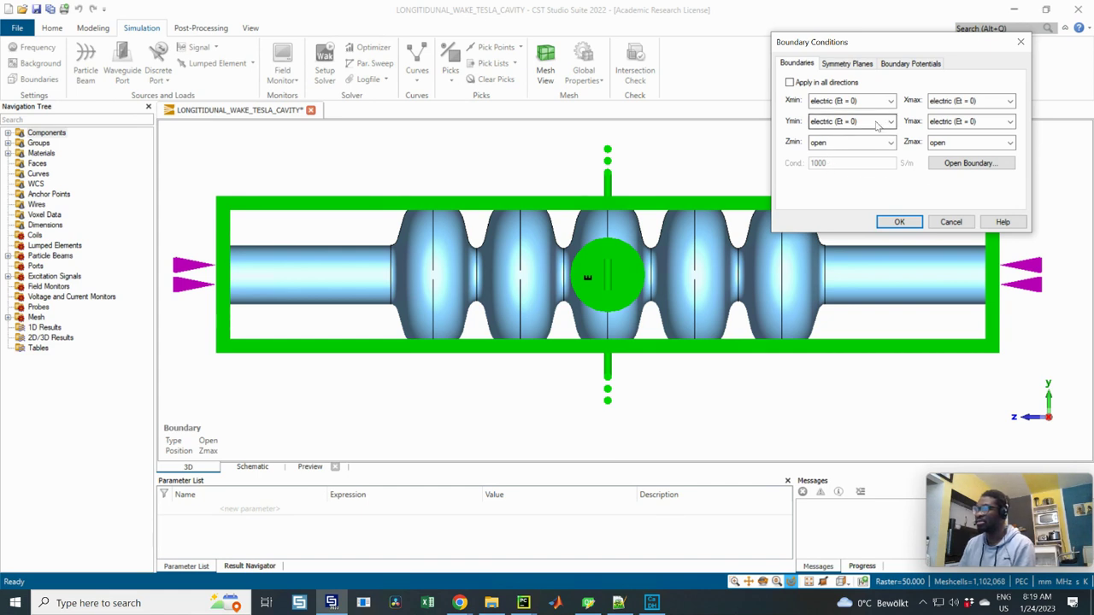
click(846, 64)
click(796, 63)
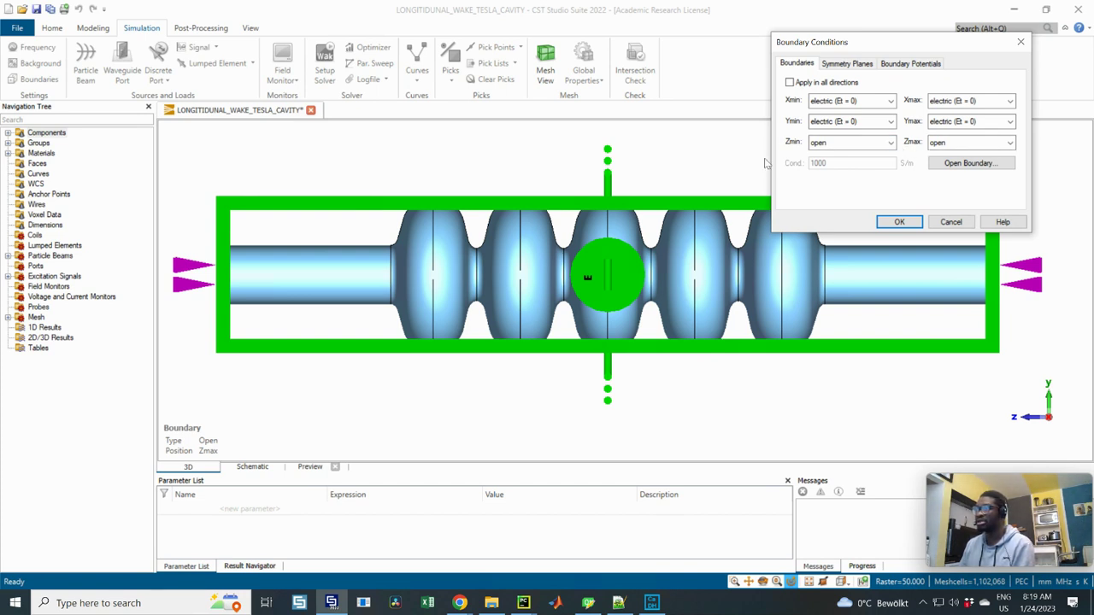
click(897, 223)
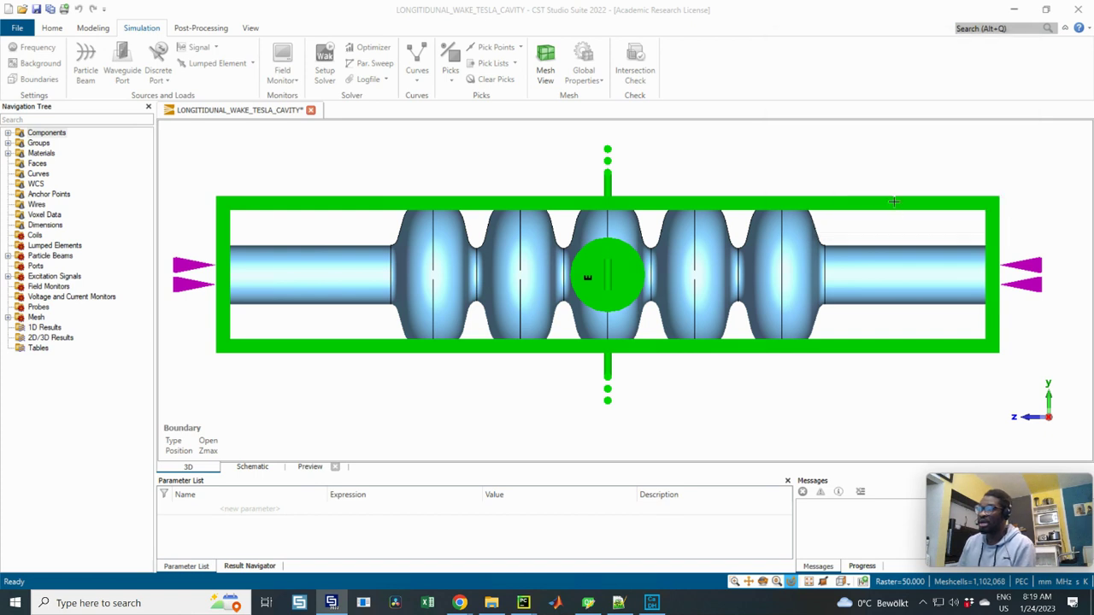
scroll(555, 229, down, 1)
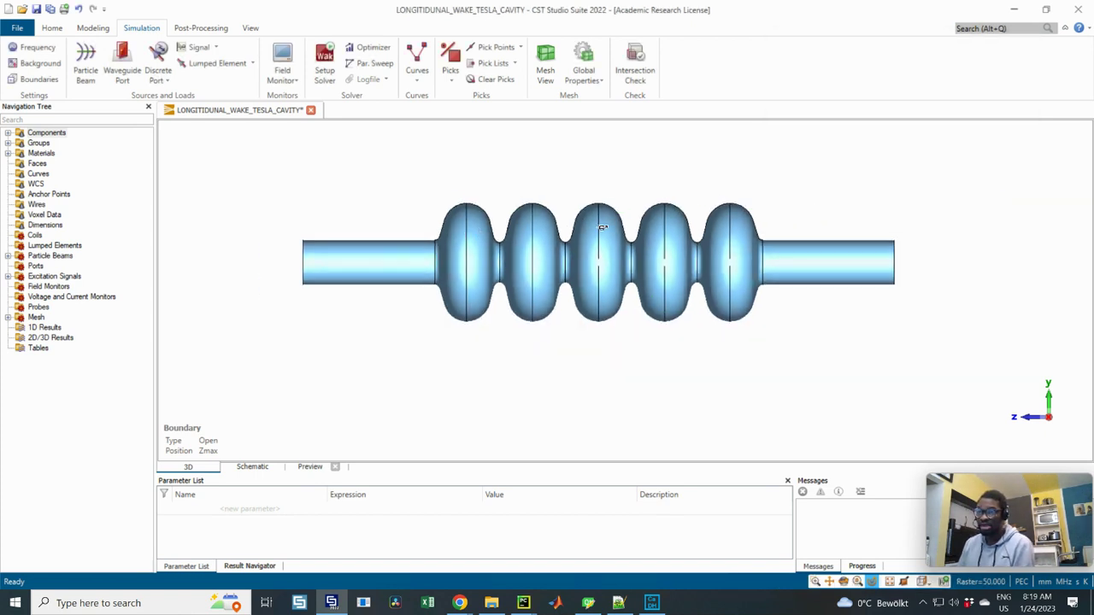
mouse_move(601, 227)
mouse_down()
mouse_move(470, 224)
mouse_move(586, 222)
mouse_up()
middle_drag(567, 223, 570, 258)
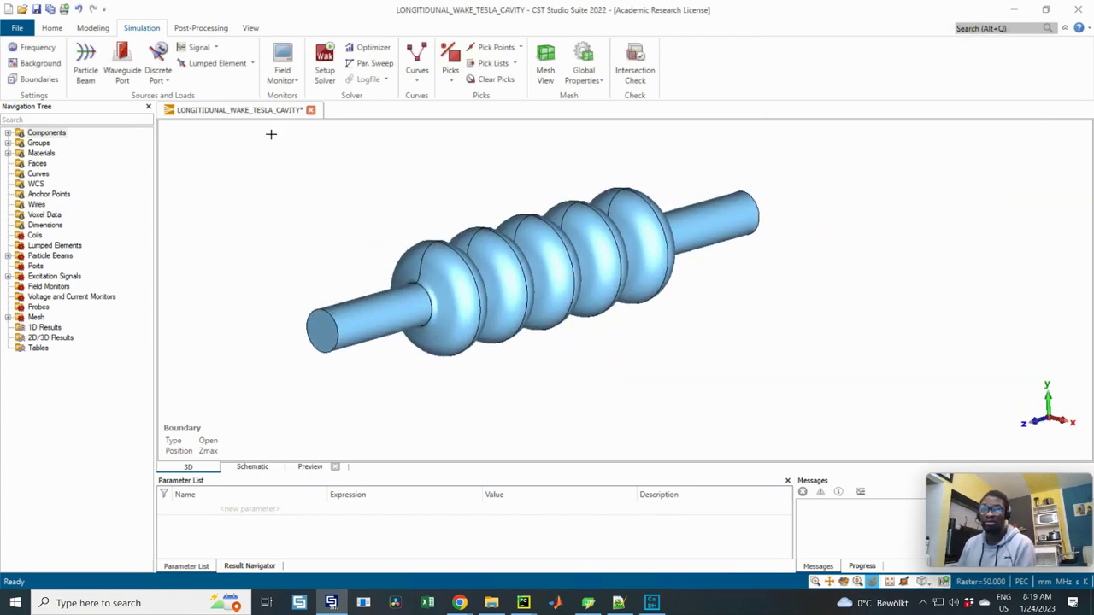
key(f)
double_click(323, 329)
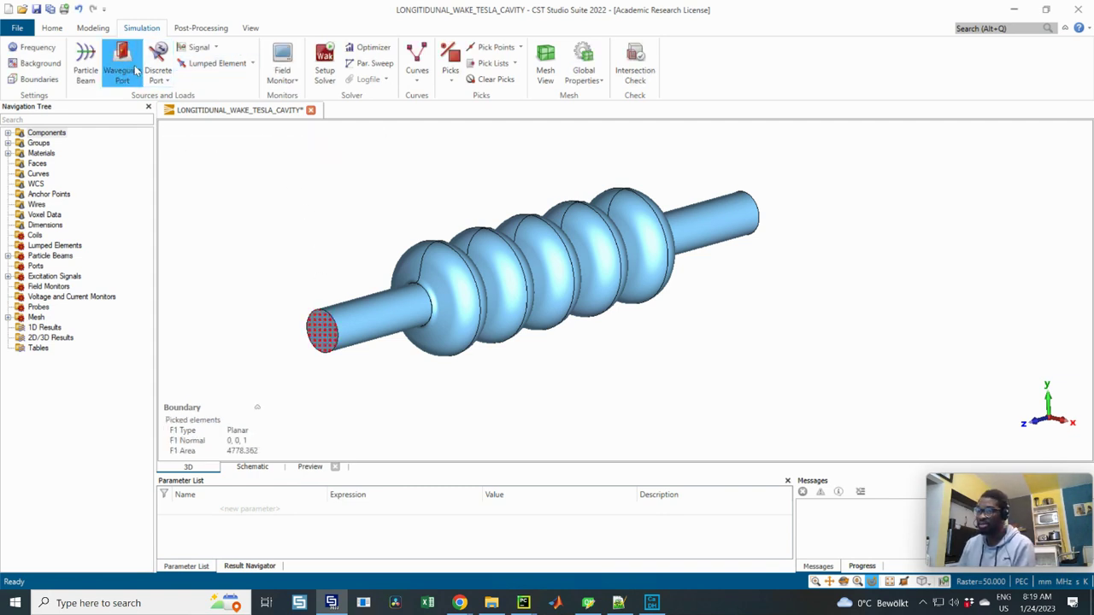
drag(850, 247, 580, 257)
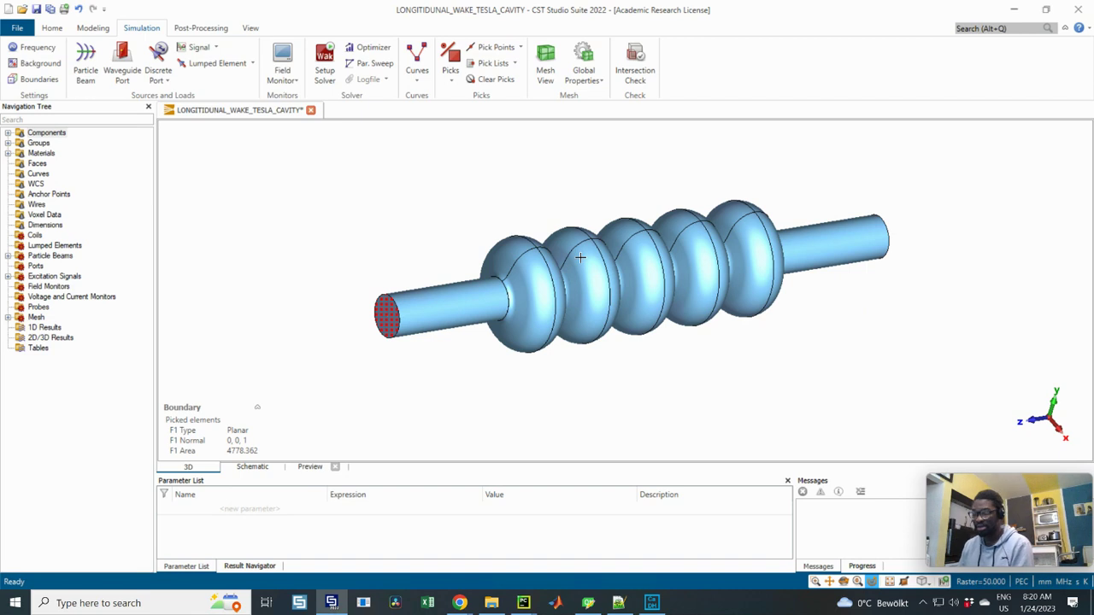
key(d)
key(6)
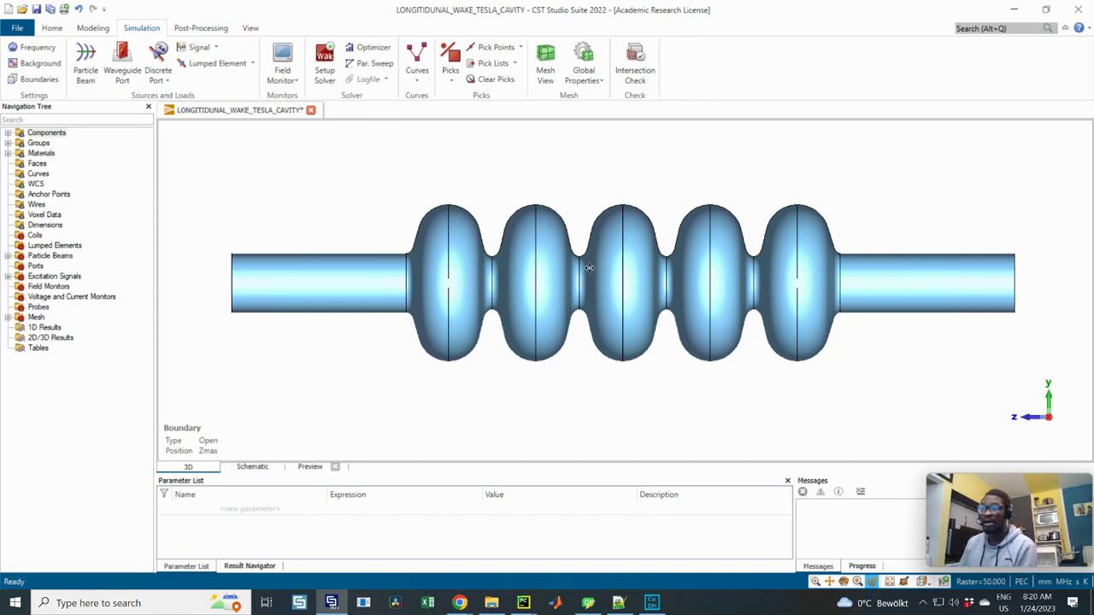
scroll(589, 267, up, 4)
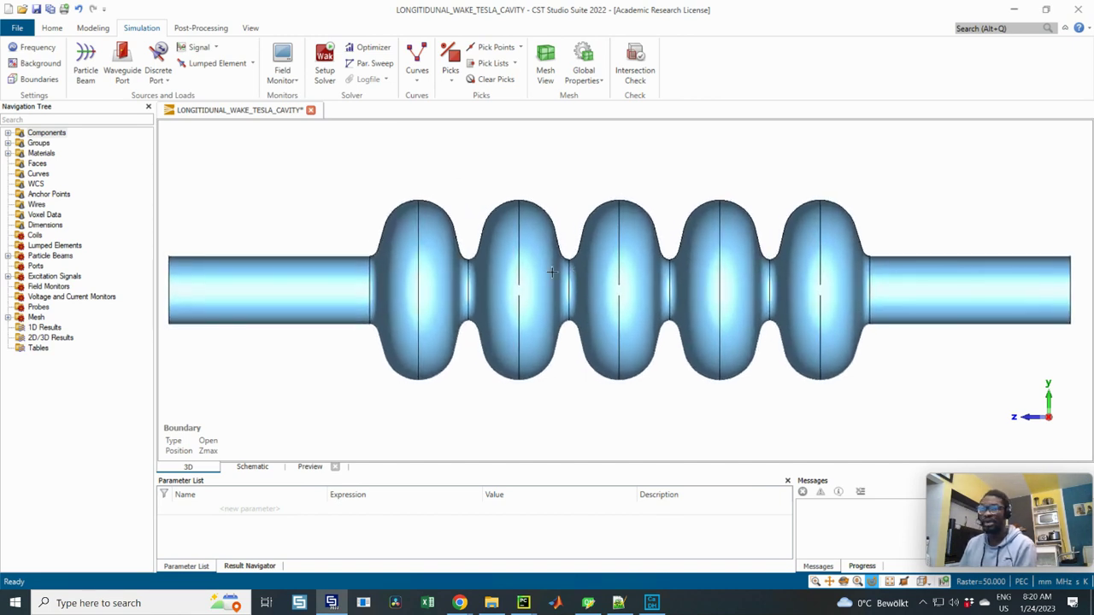
Step: Open the wakefield solver parameters and select the simulated wakelength for editing
click(323, 73)
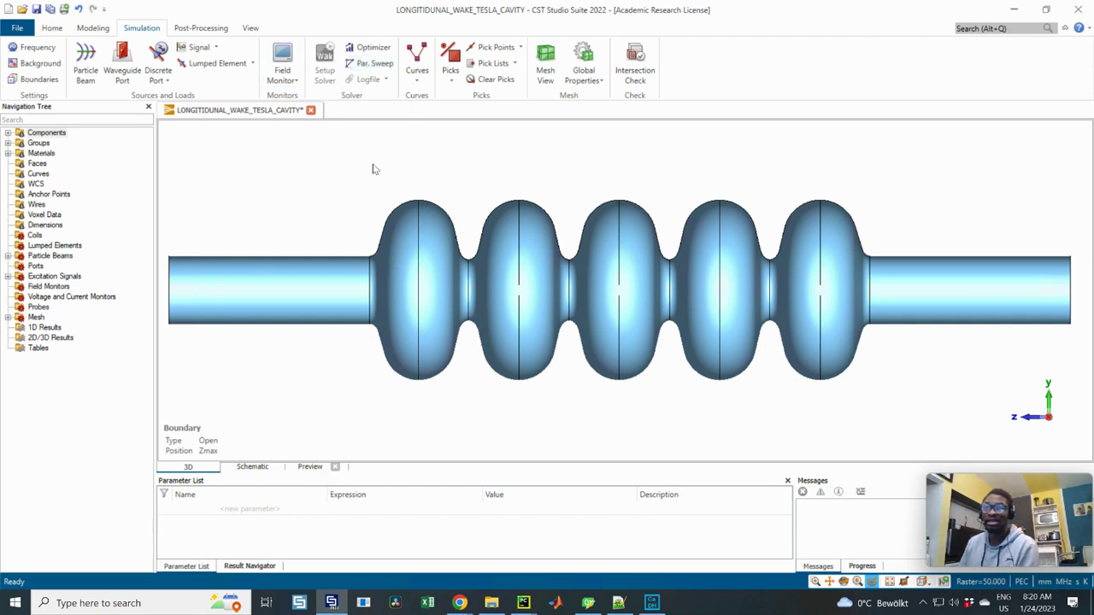
drag(481, 206, 559, 174)
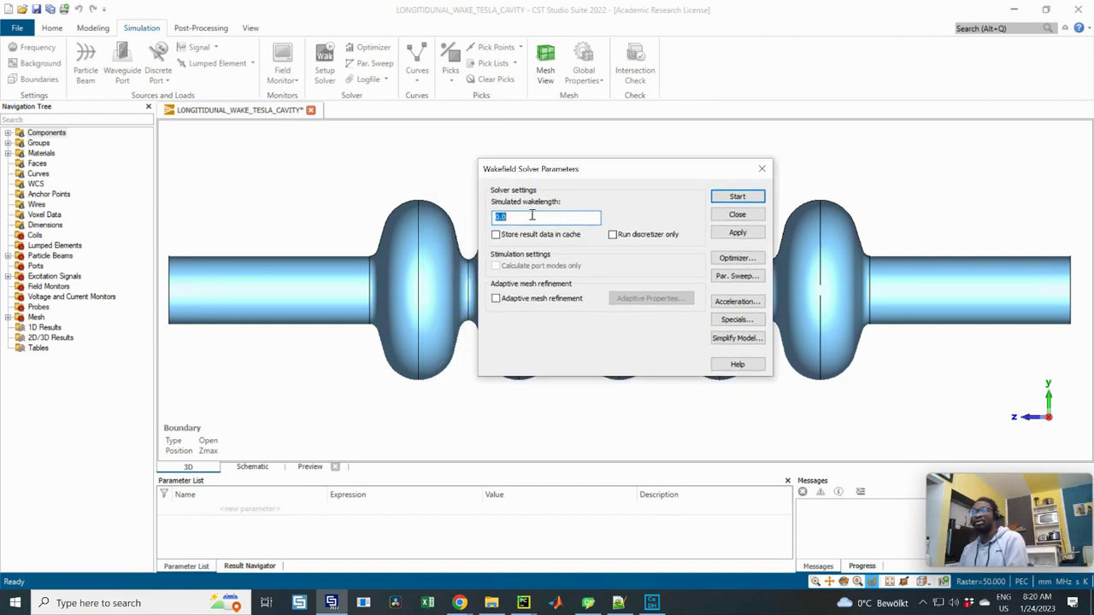
click(528, 217)
drag(575, 217, 475, 217)
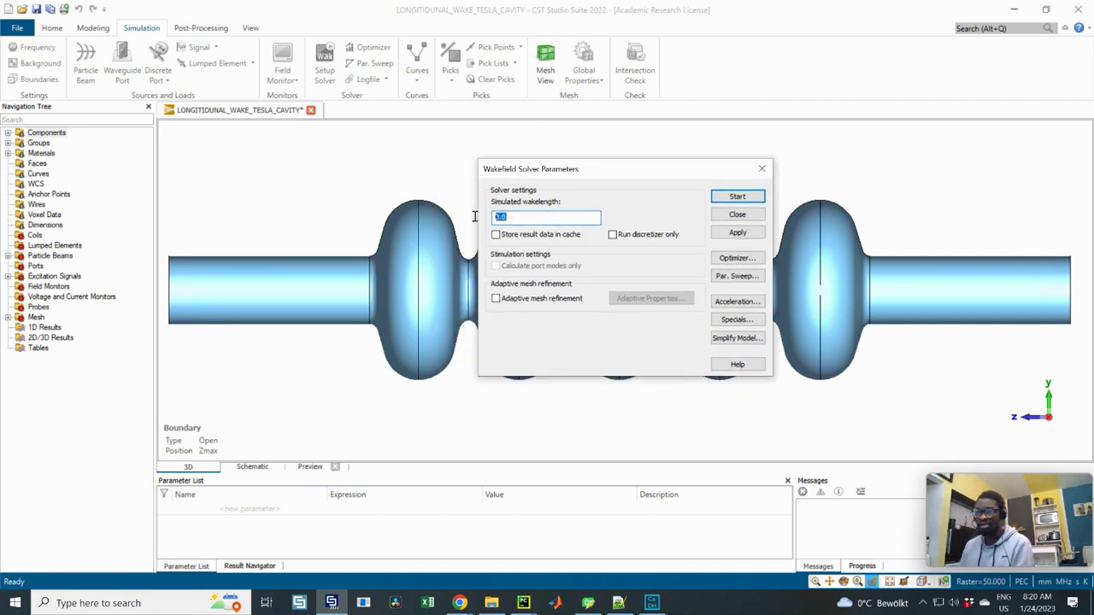
Step: Switch to Chrome and study the gaussian bunch spectrum on the Mode Spectrum slide of the HOMs lecture PDF
click(460, 603)
click(793, 548)
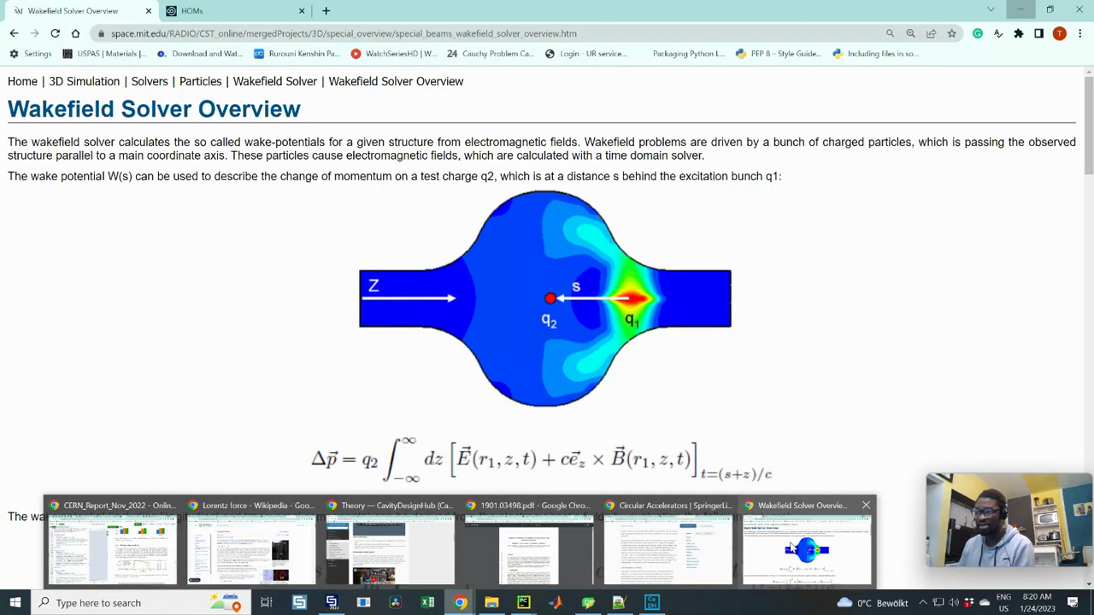
click(239, 12)
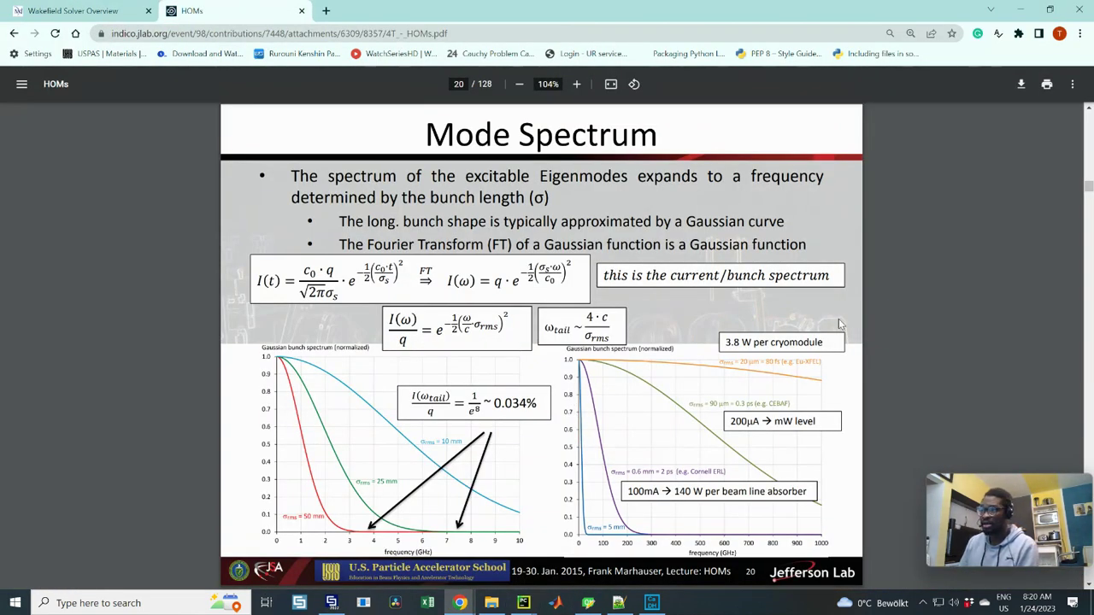
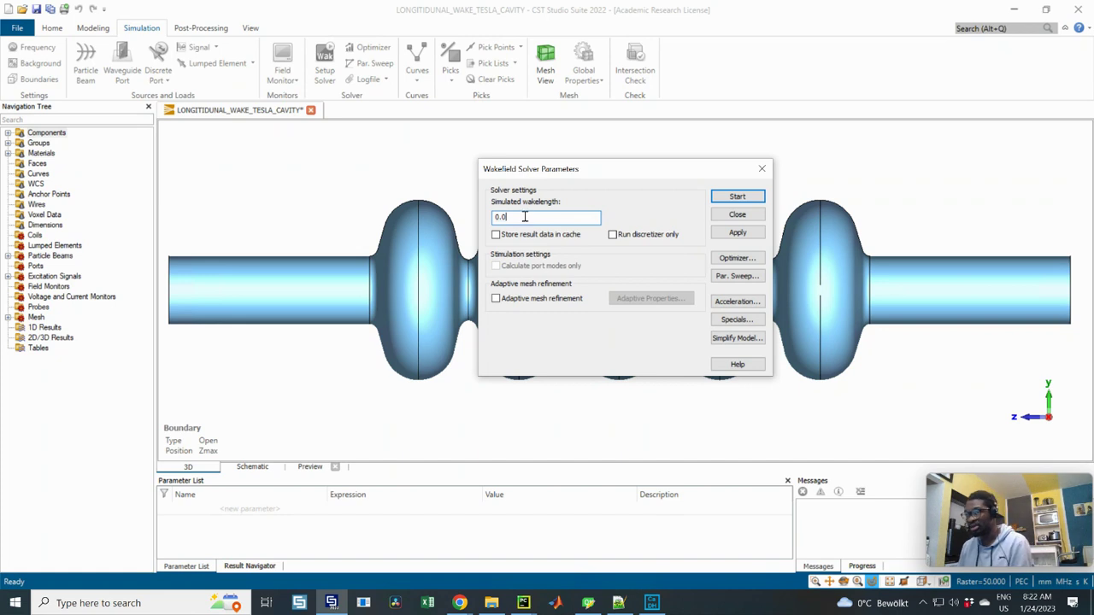
Step: Set the wakefield solver's simulated wakelength to 100000 mm
double_click(501, 216)
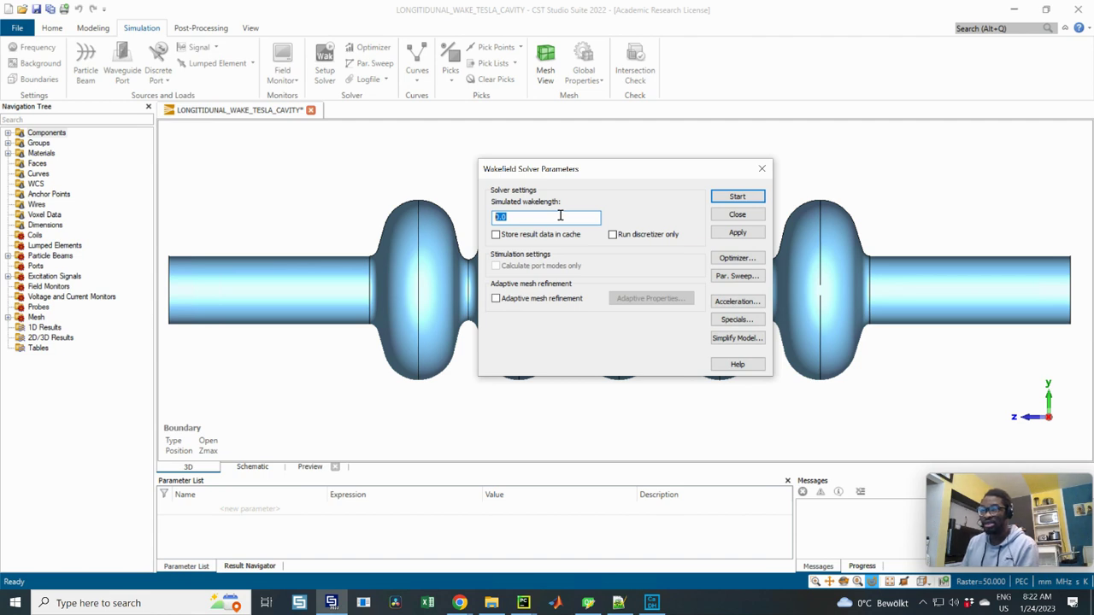
text(100000)
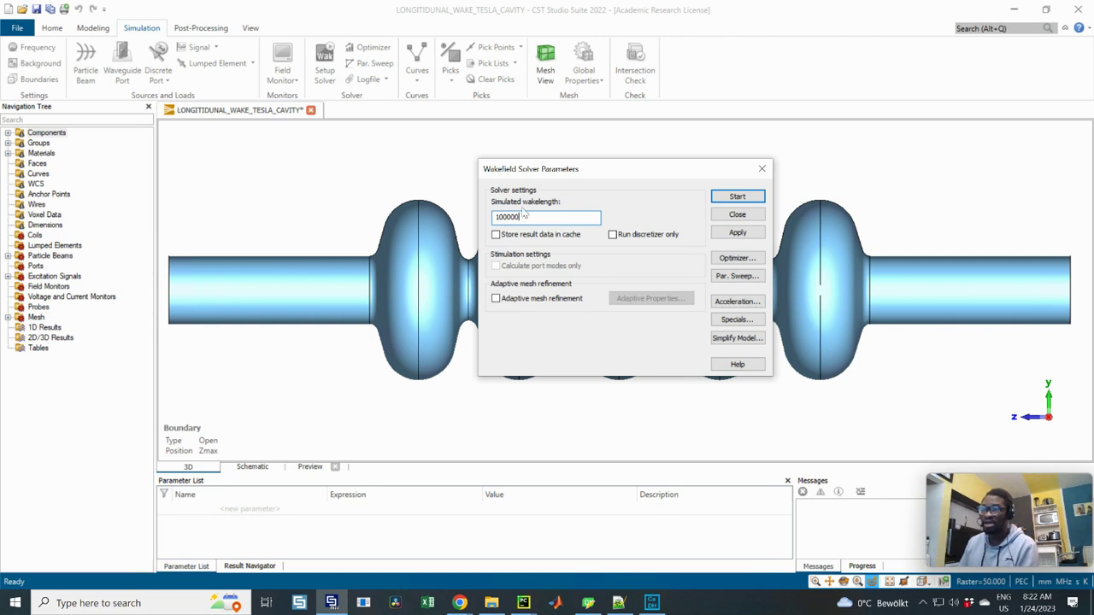
drag(521, 218, 508, 221)
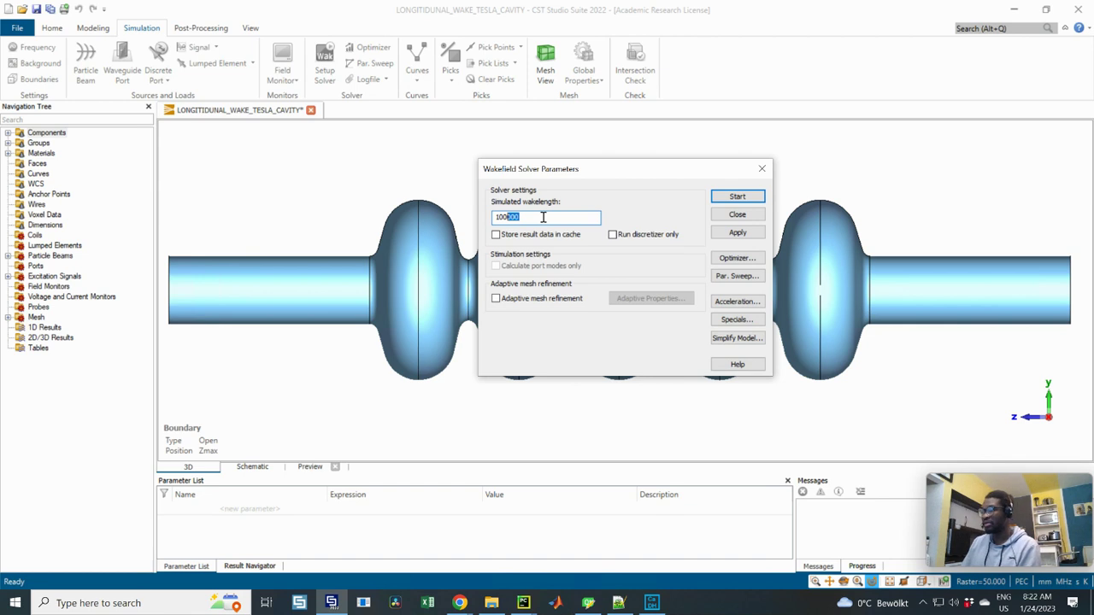
click(537, 217)
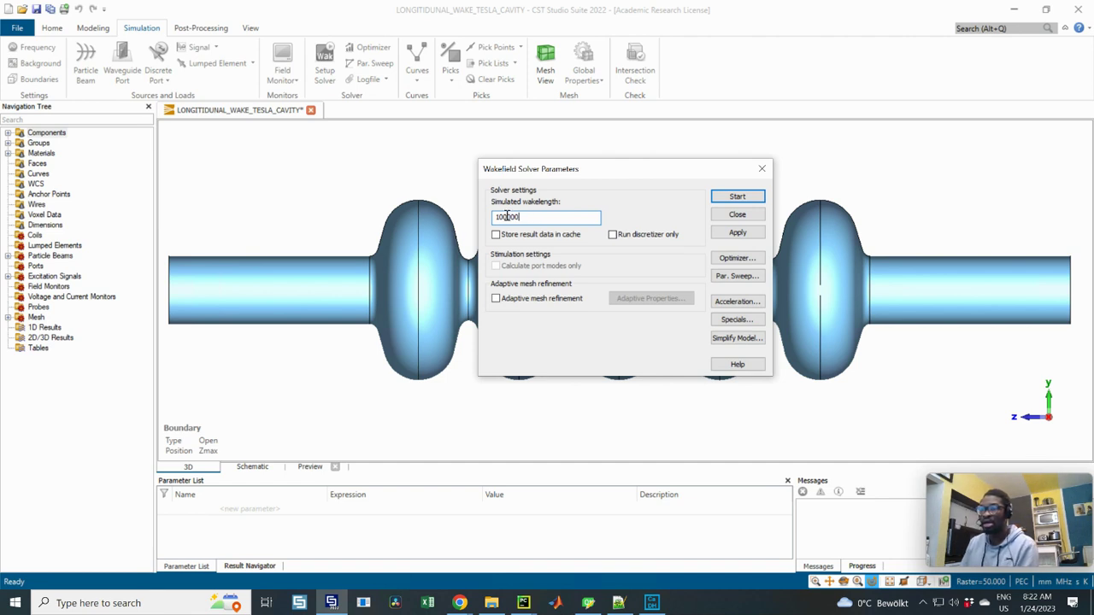
Step: Set the simulated wakelength to 25000 mm and start the wakefield solver
drag(503, 217, 490, 220)
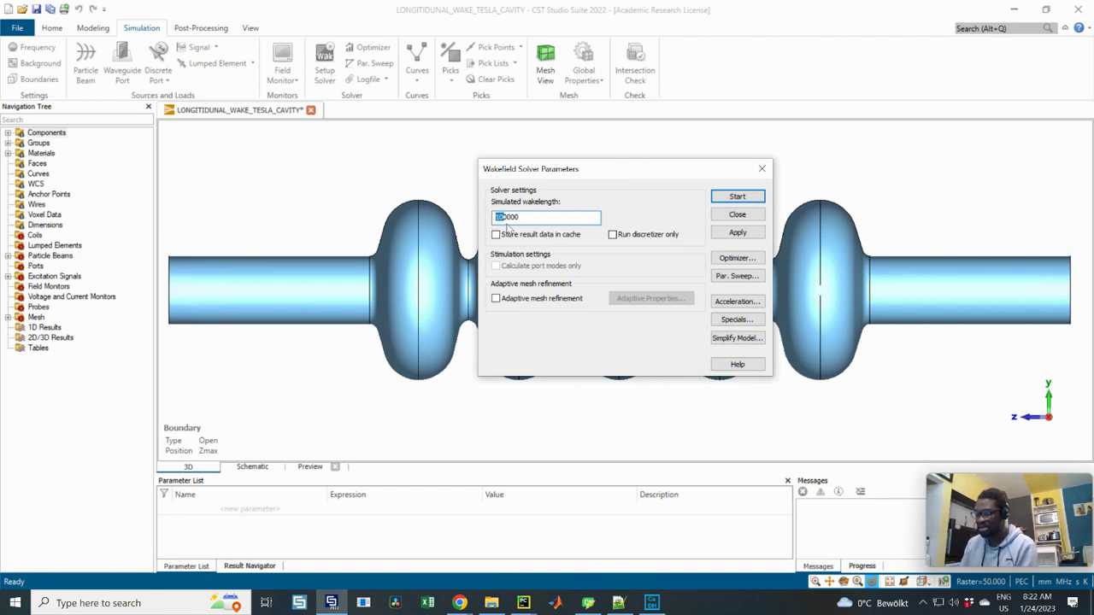
text(25)
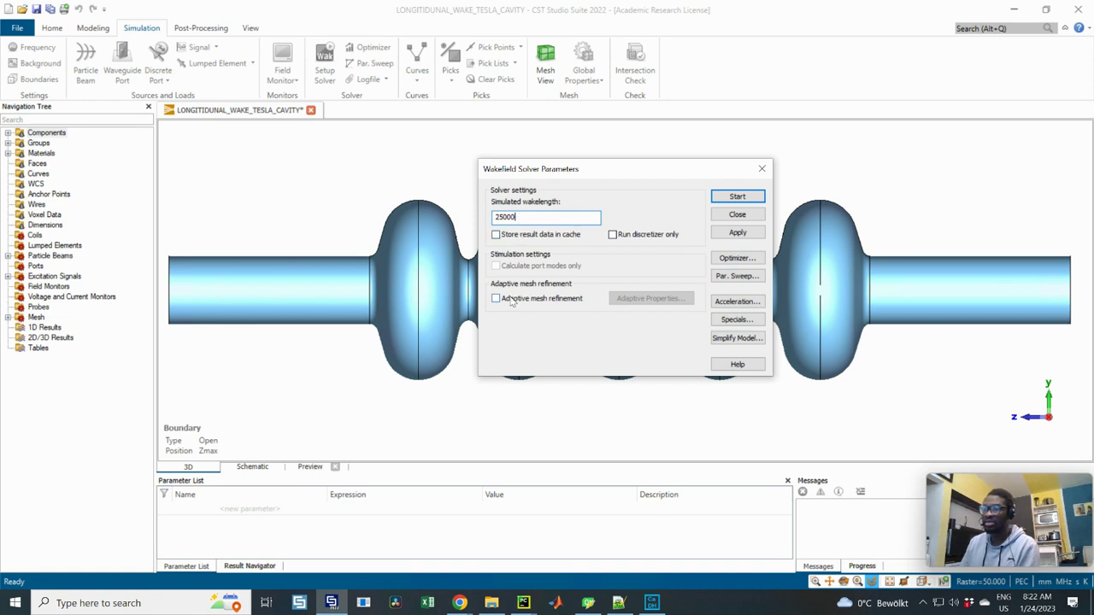
click(736, 198)
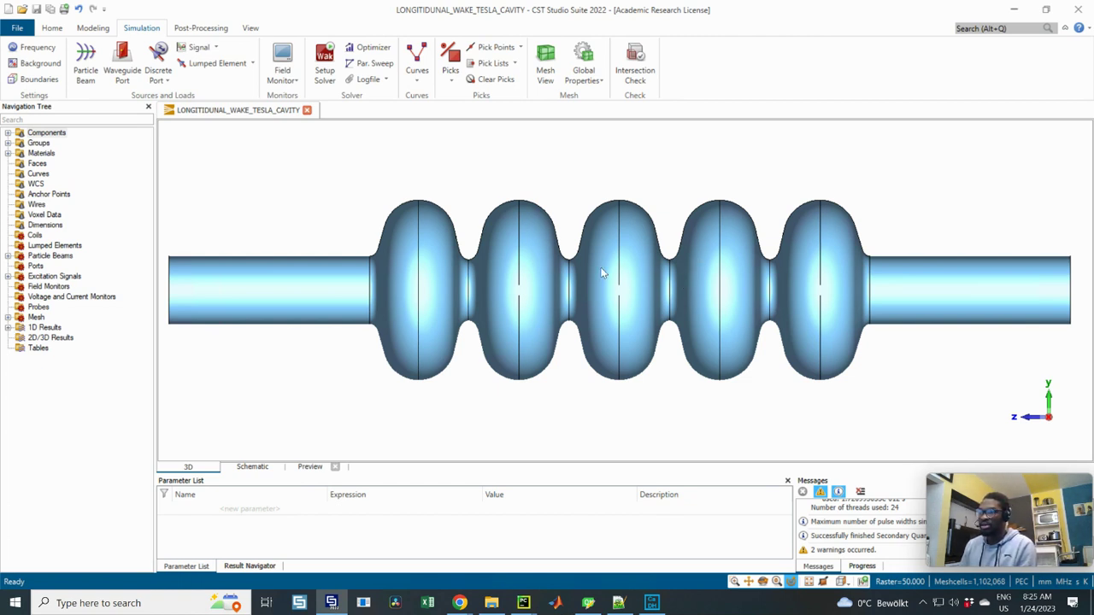
Step: Expand the 1D results of ParticleBeam1 and plot the Z component of the wake potential
scroll(651, 293, down, 2)
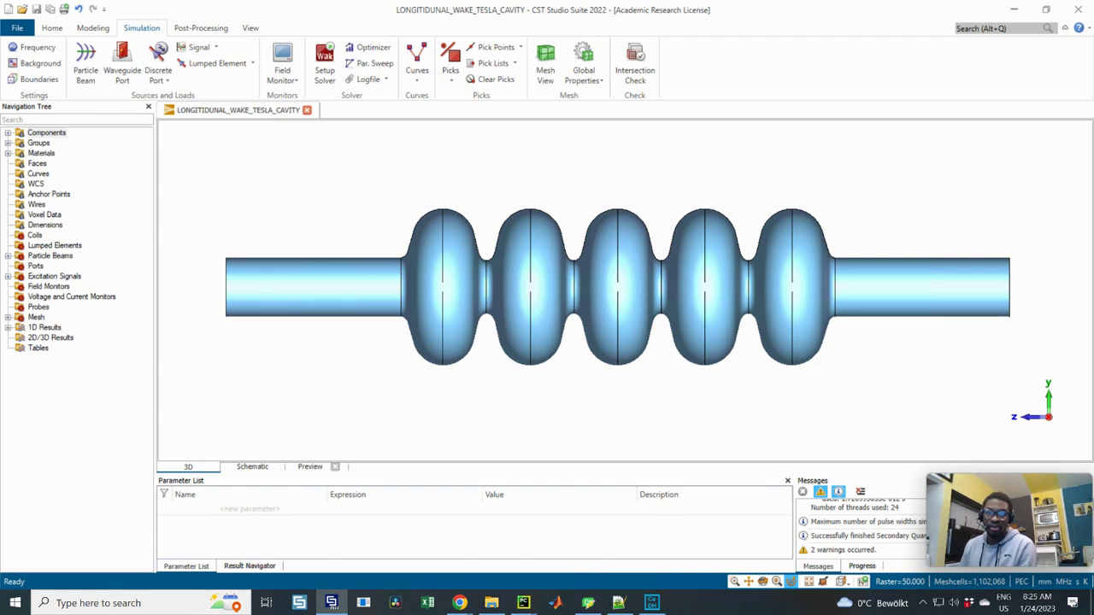
click(7, 327)
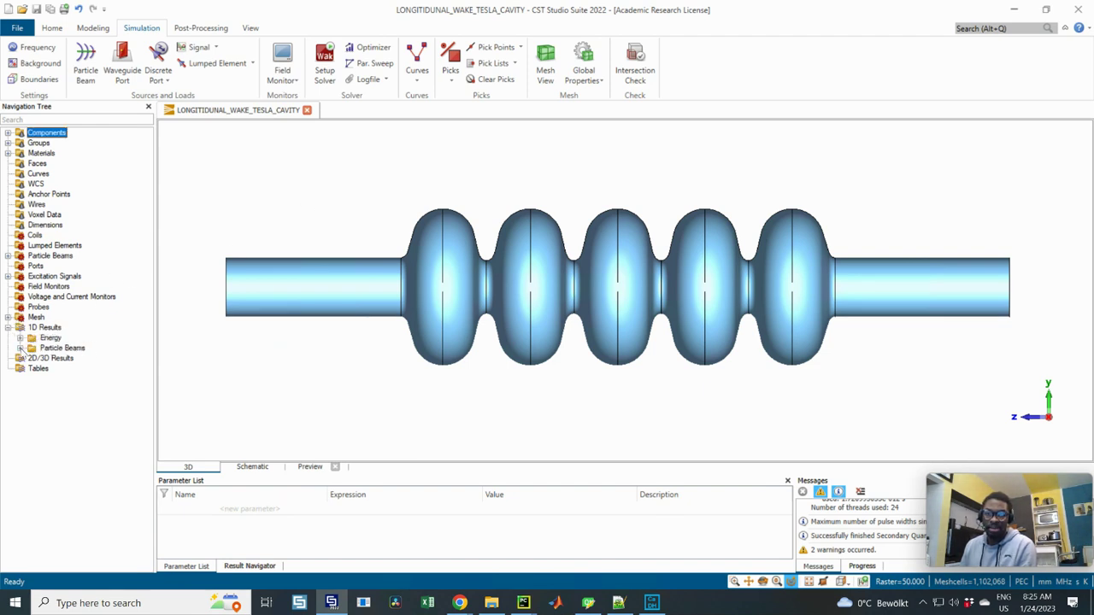
click(20, 348)
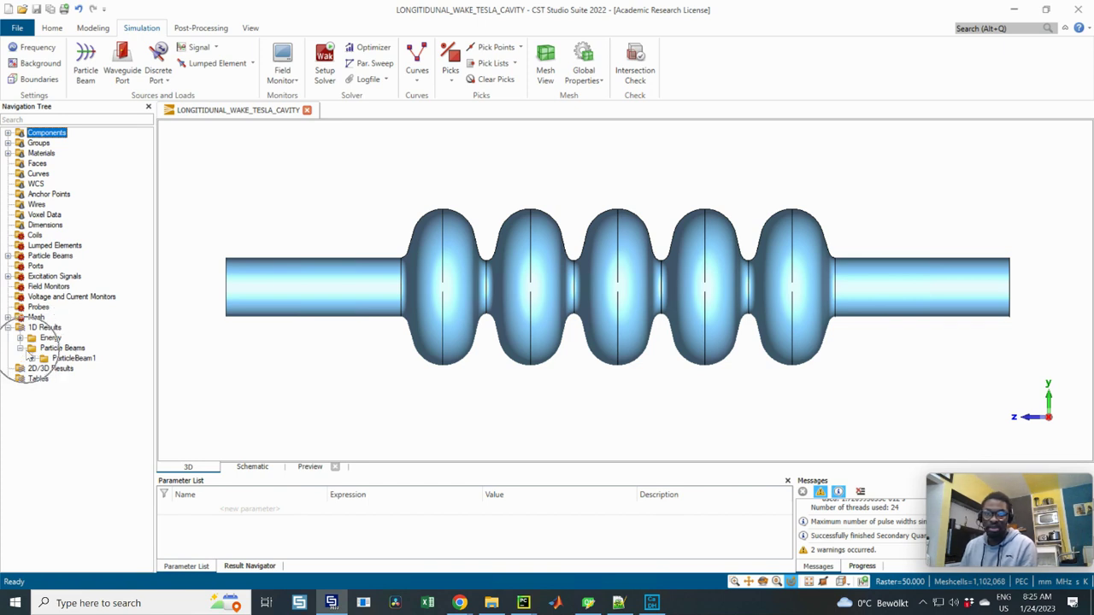
click(32, 358)
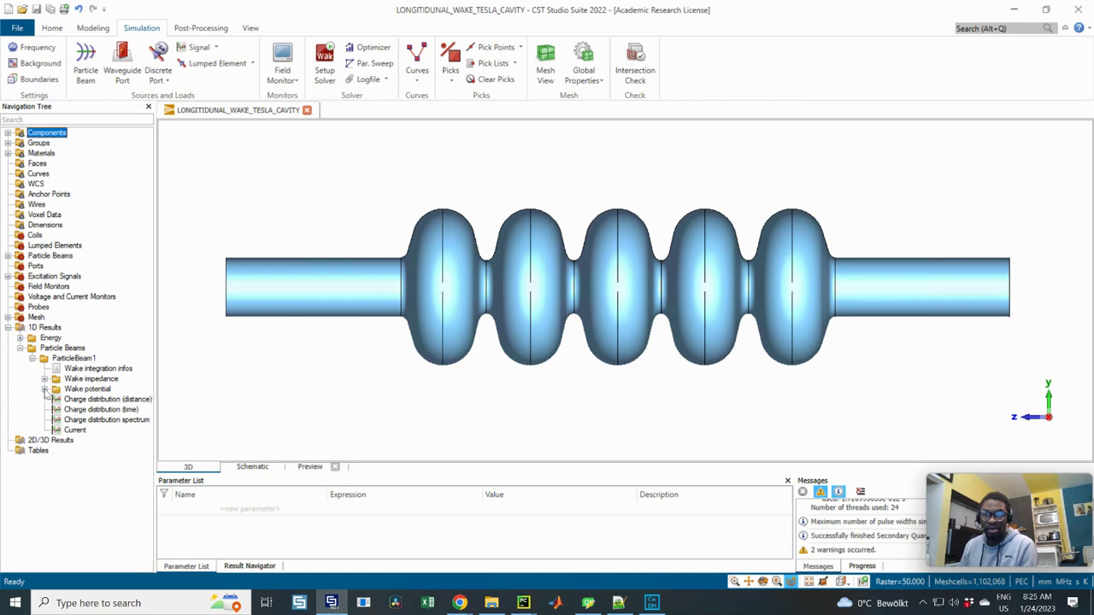
click(45, 389)
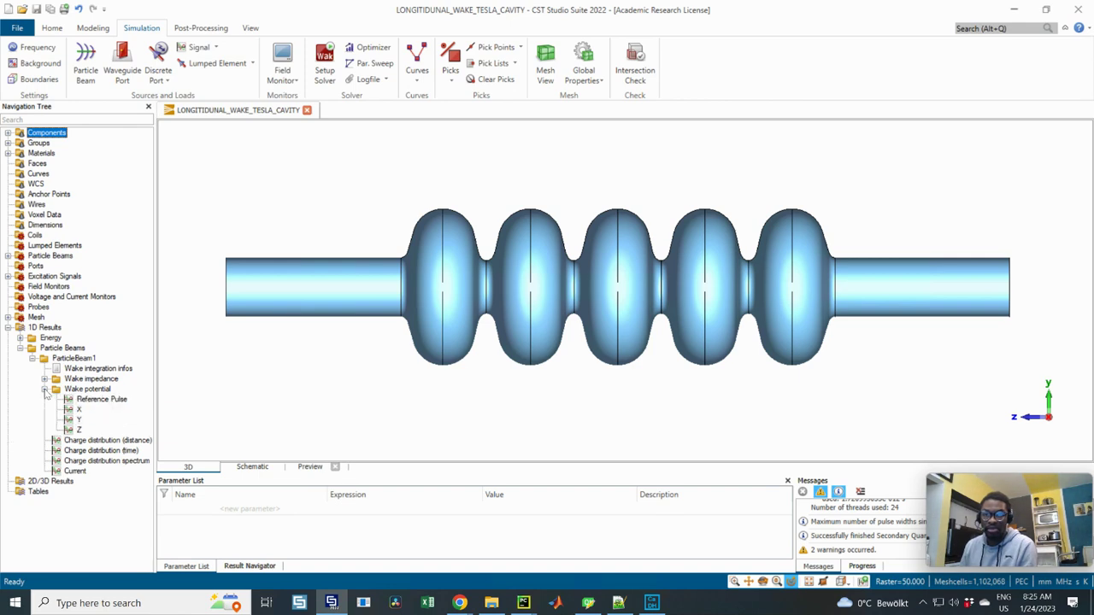
click(80, 430)
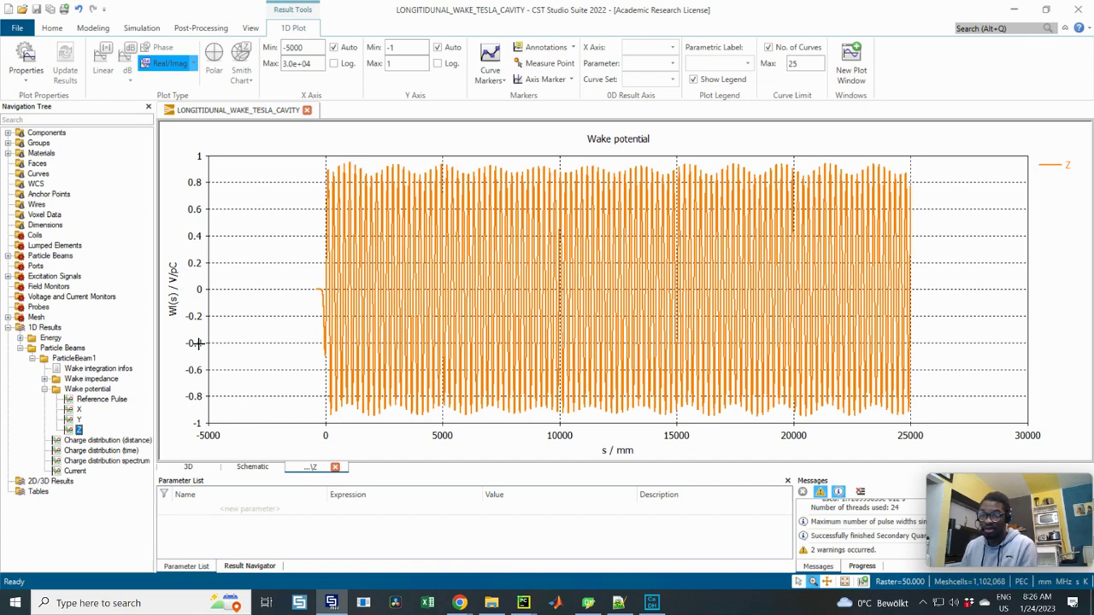
Step: Compare the Y and X wake potential plots, and return to the Z component
click(80, 421)
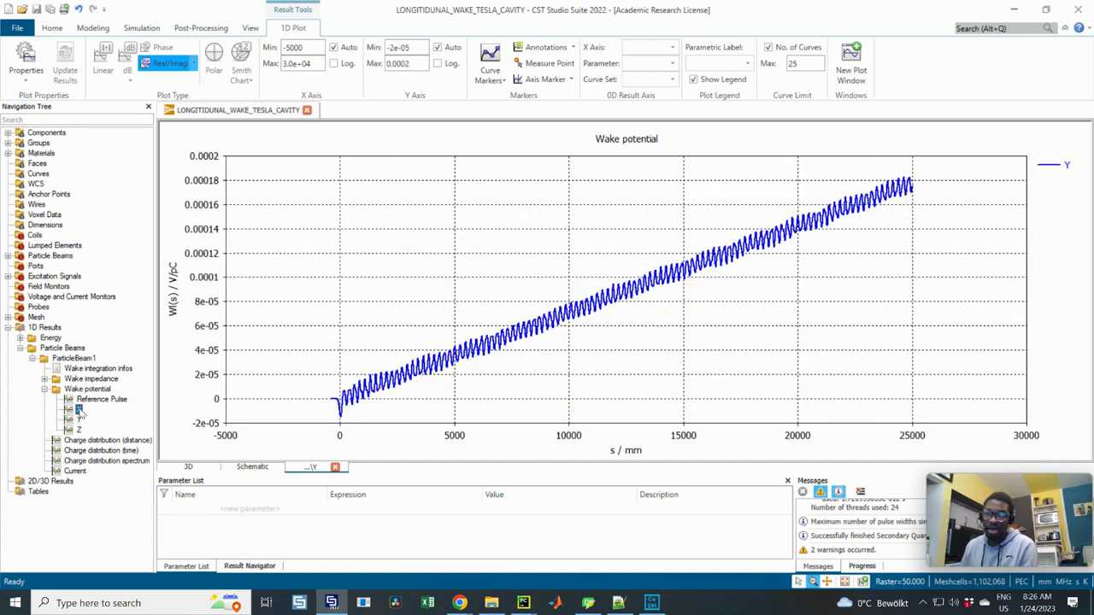
click(79, 409)
click(78, 430)
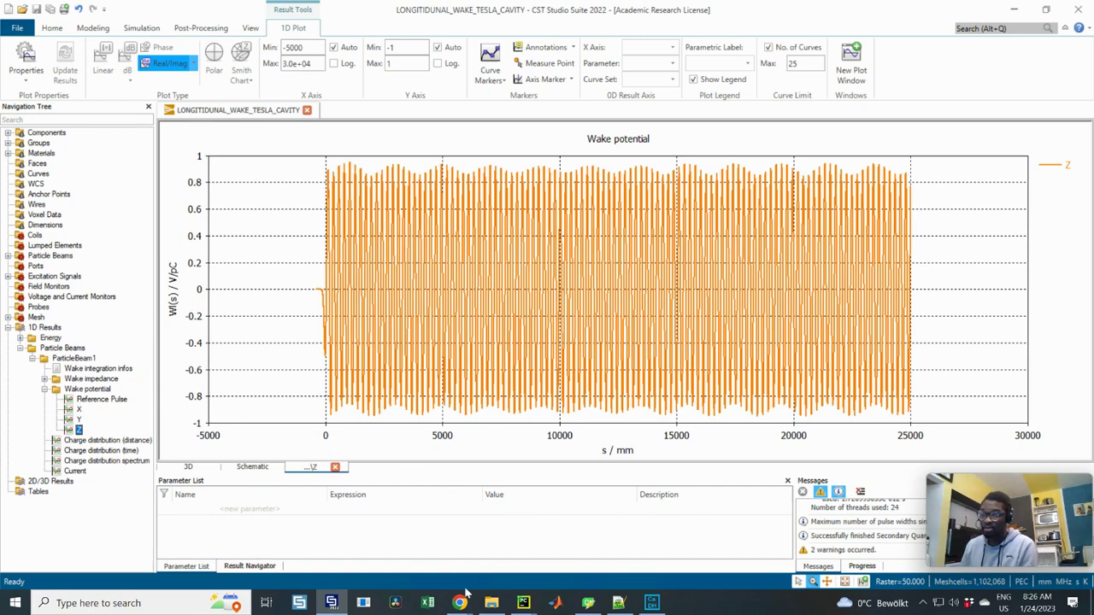
Step: Switch to Chrome, review the longitudinal and transverse wake potential formulas on the Wakefield Solver Overview page, and return to CST Studio Suite
click(462, 602)
click(802, 552)
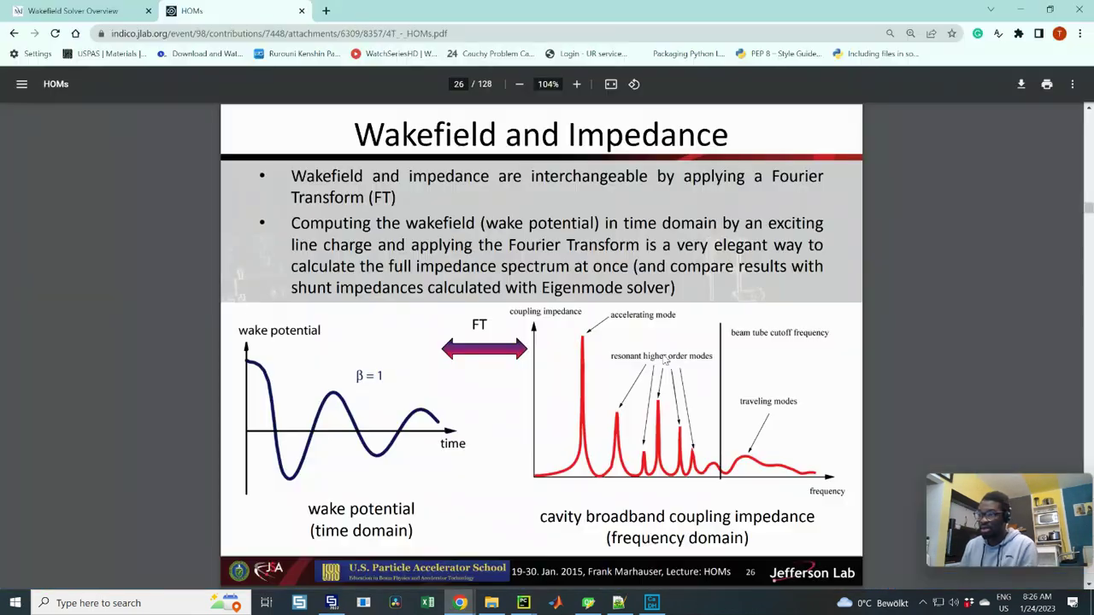
click(72, 10)
scroll(410, 334, down, 6)
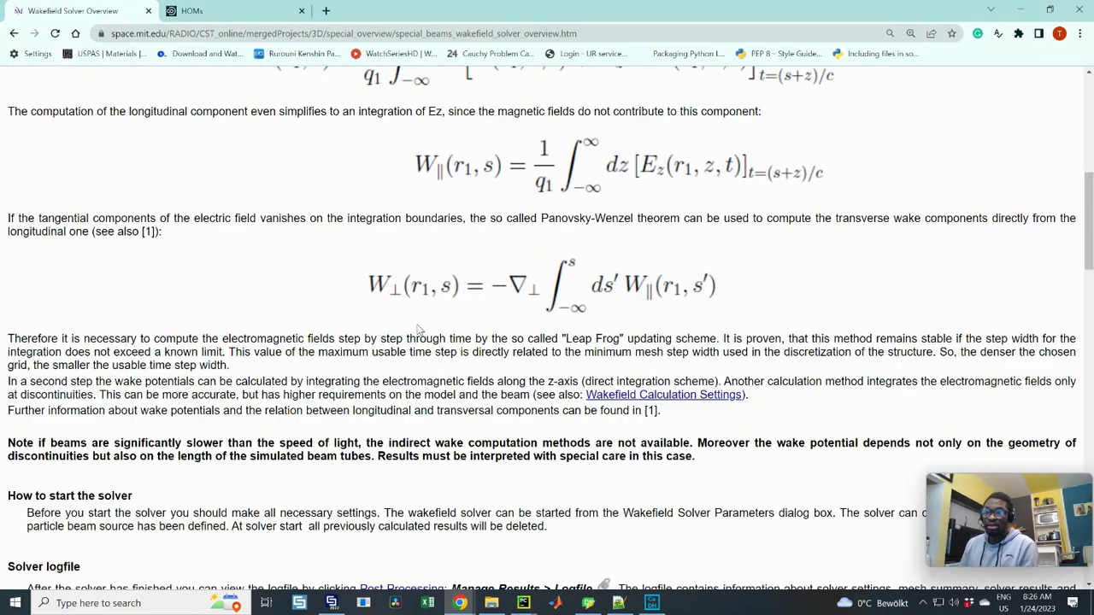
scroll(436, 263, up, 3)
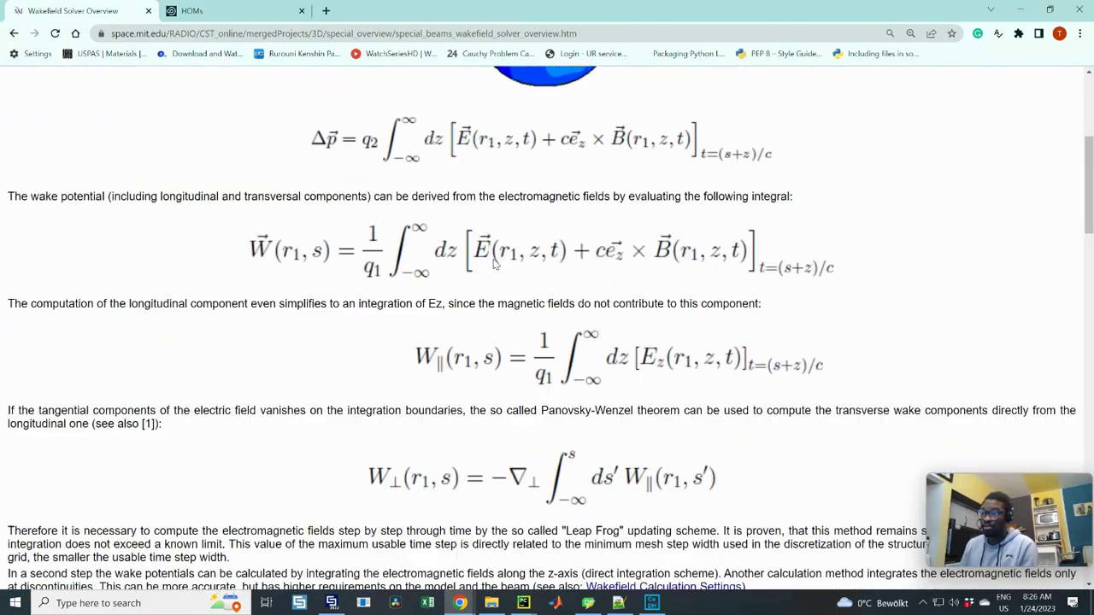
scroll(487, 259, down, 5)
scroll(487, 261, up, 5)
scroll(474, 307, up, 3)
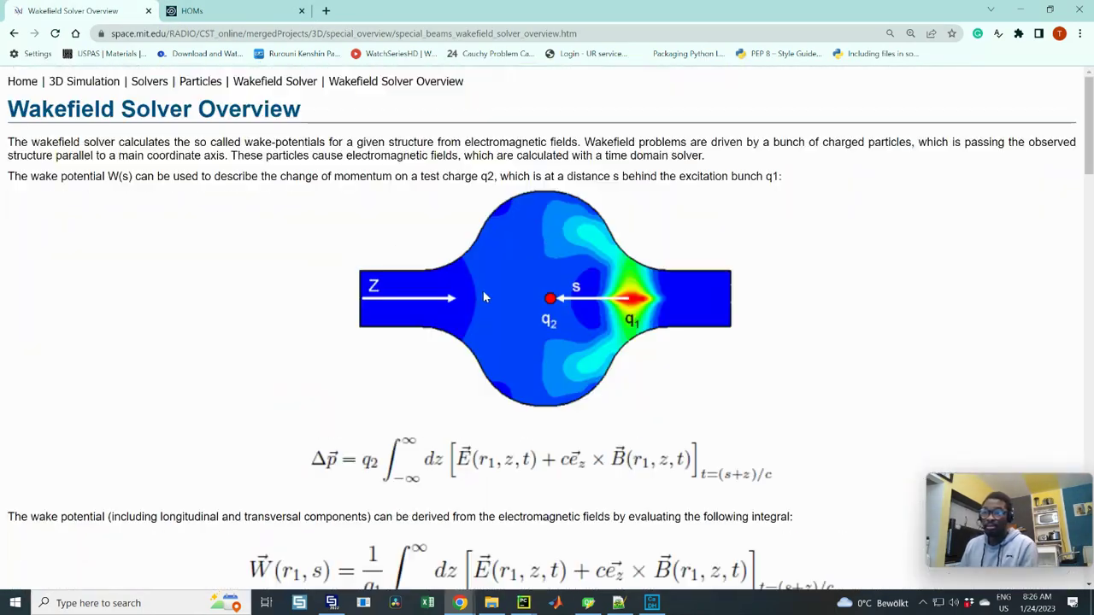
scroll(461, 353, down, 3)
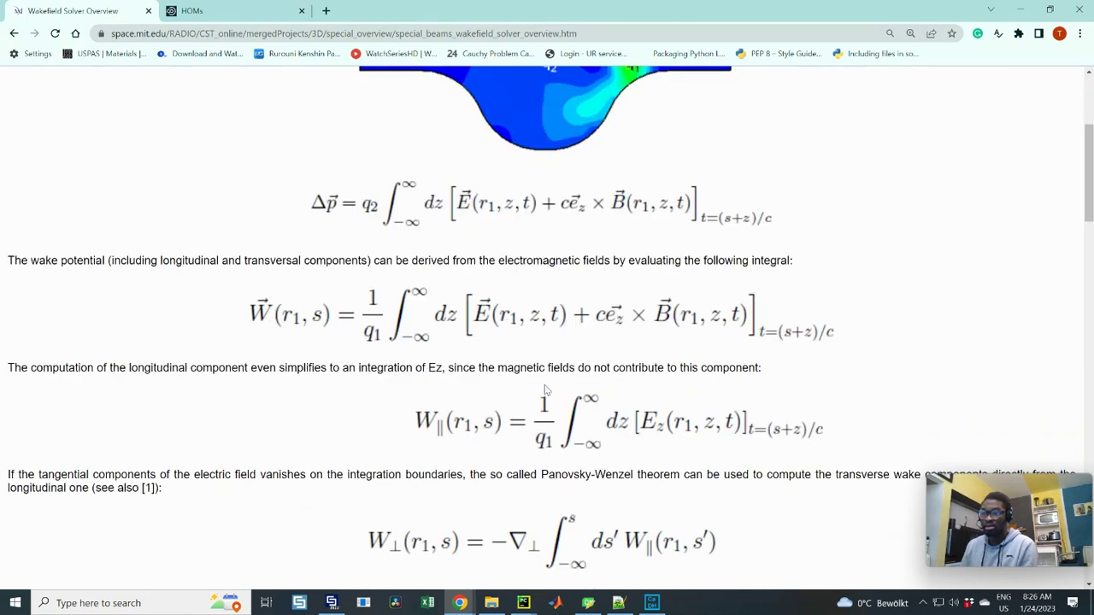
scroll(462, 335, down, 2)
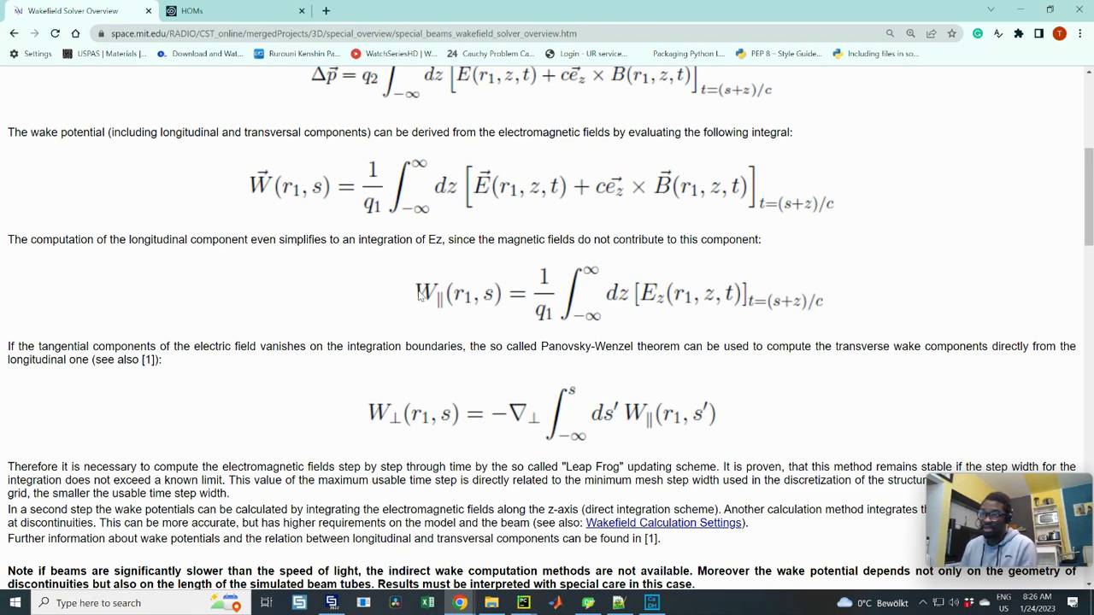
drag(544, 287, 459, 326)
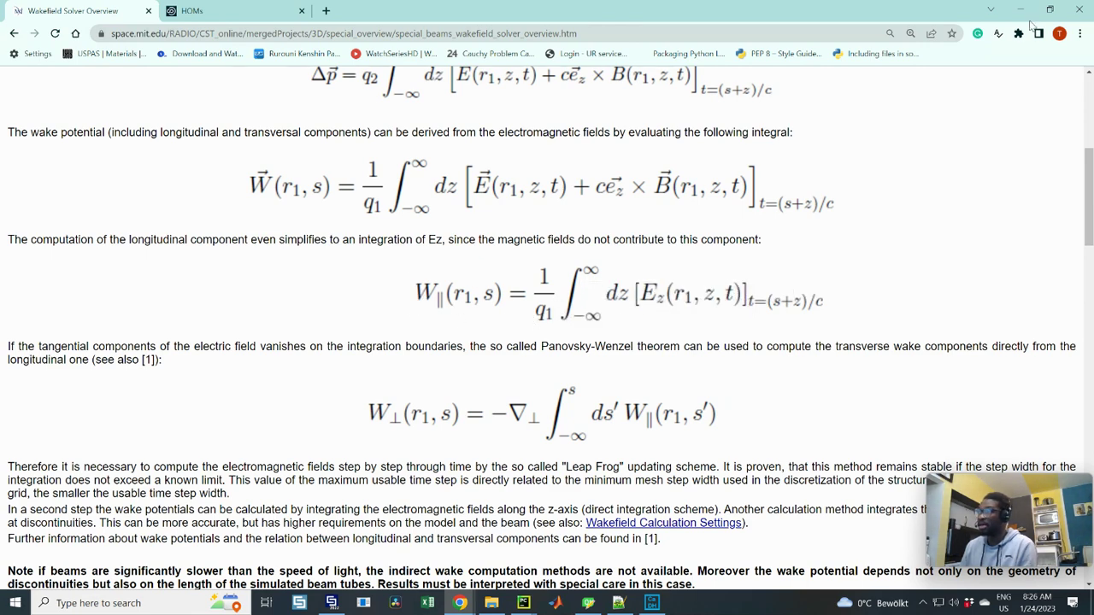
click(1026, 11)
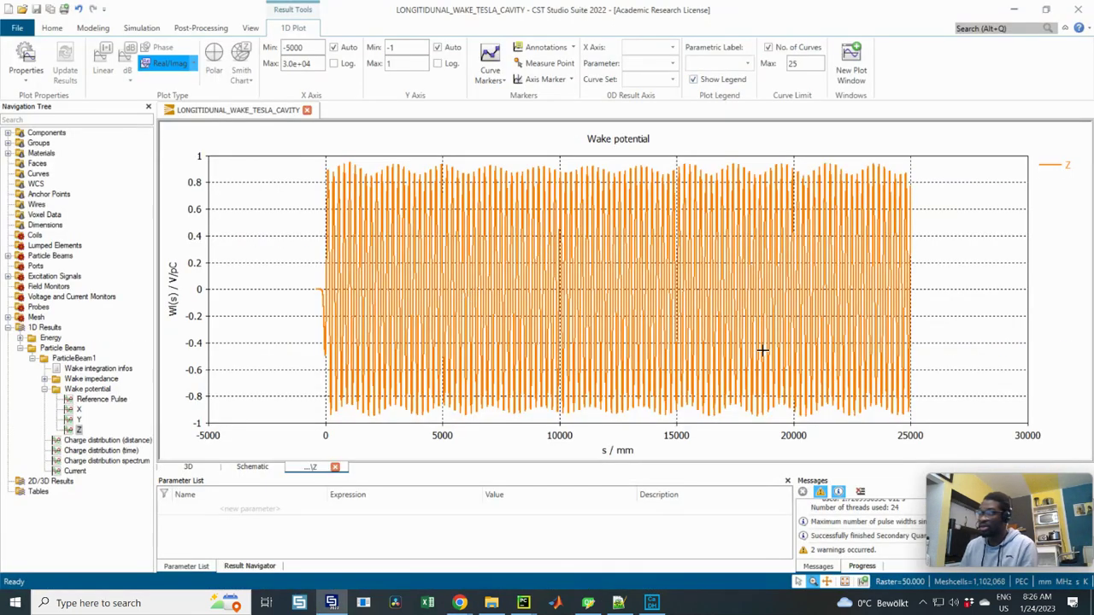
Step: Plot all wake potential curves together, and compare the Z, Y and X wake impedance plots of ParticleBeam1, ending on Z
double_click(52, 389)
click(44, 378)
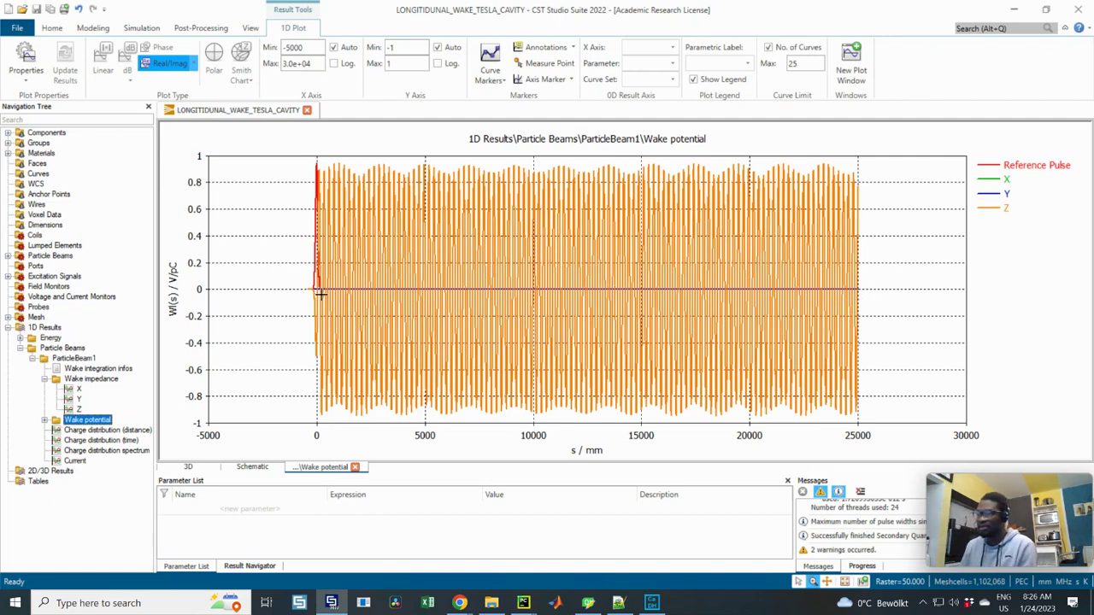
click(76, 409)
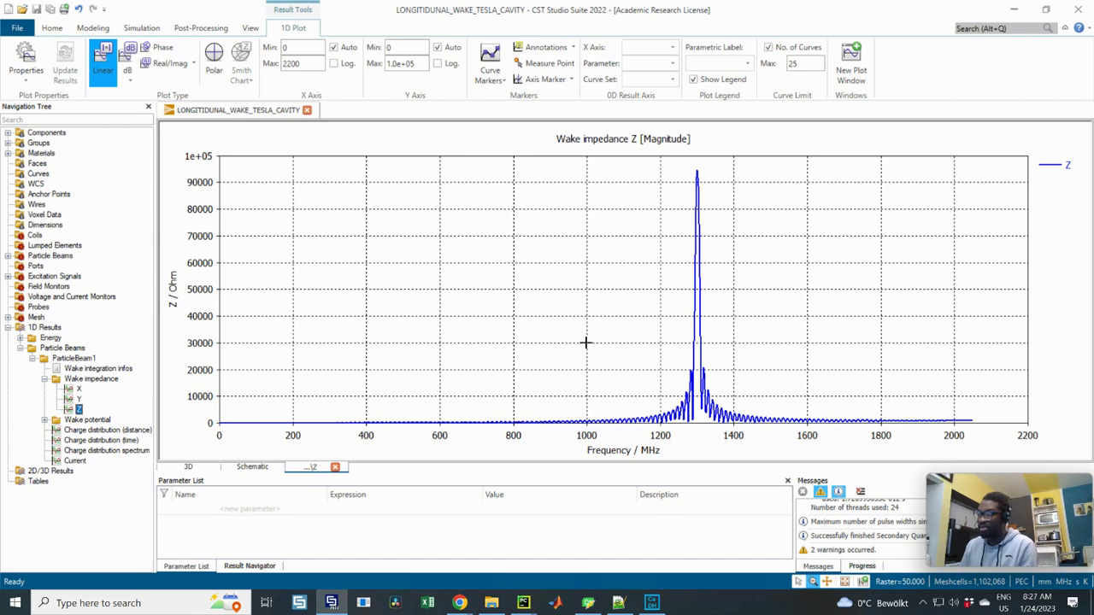
click(79, 399)
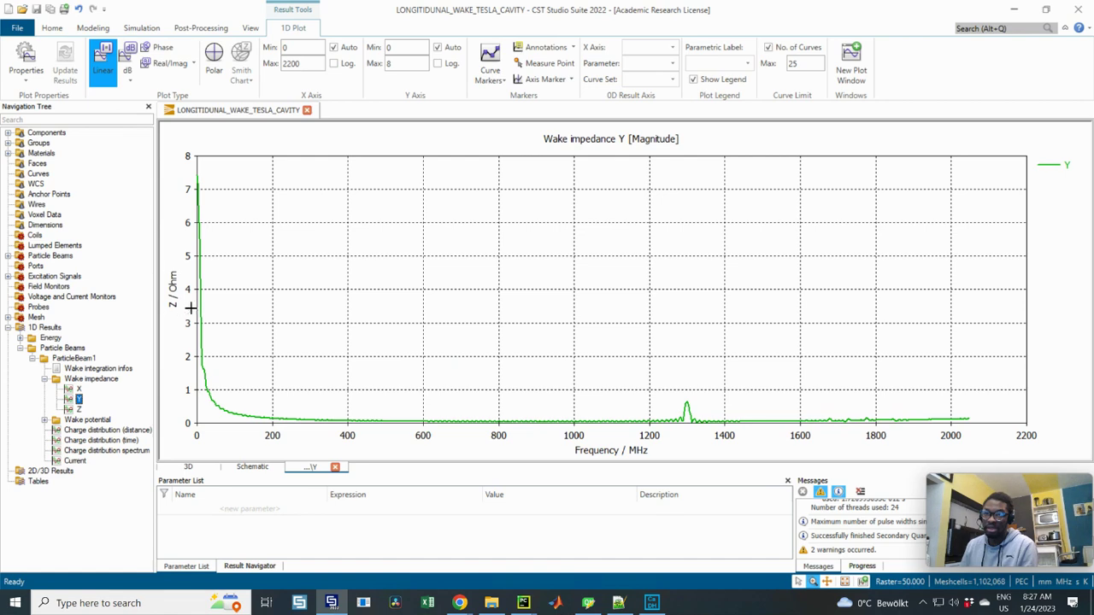
click(77, 389)
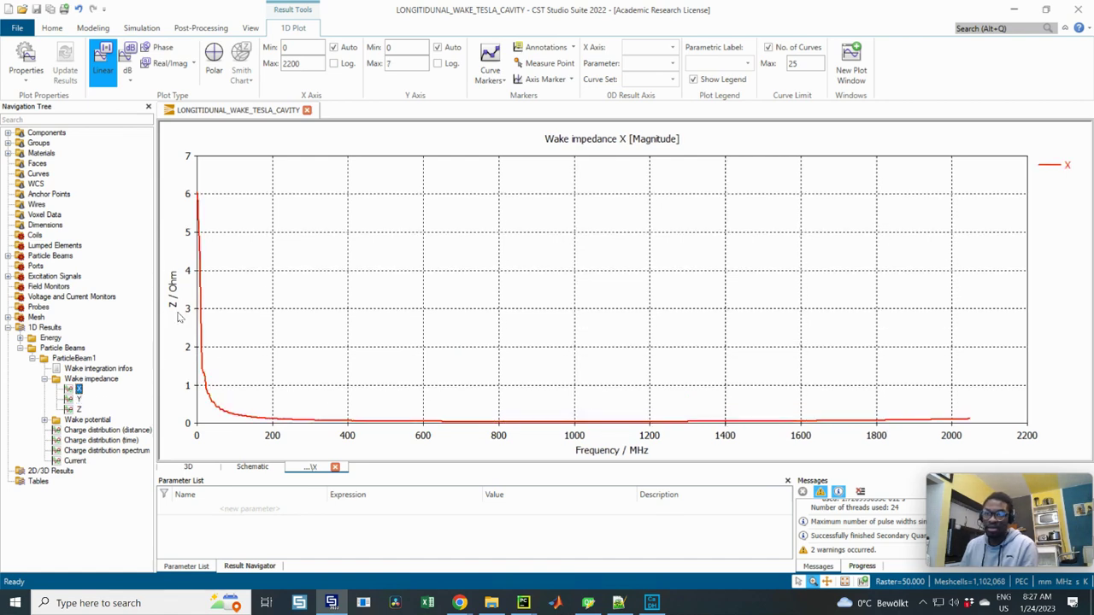
click(77, 409)
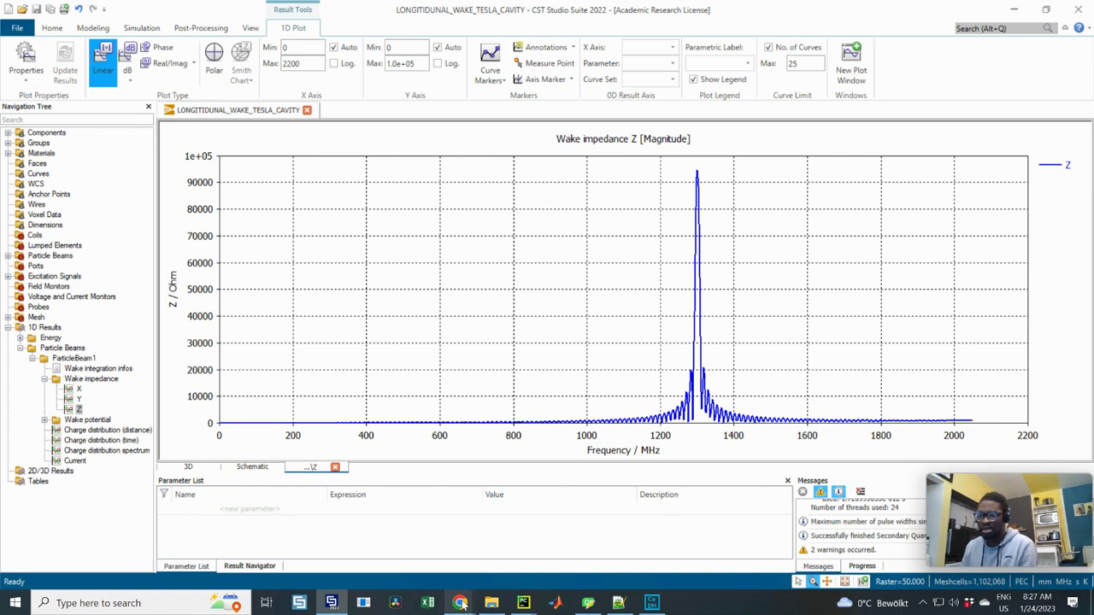
Step: Switch to Chrome and go back through the HOMs lecture PDF to study the gaussian bunch spectrum on the Mode Spectrum slide
mouse_move(461, 603)
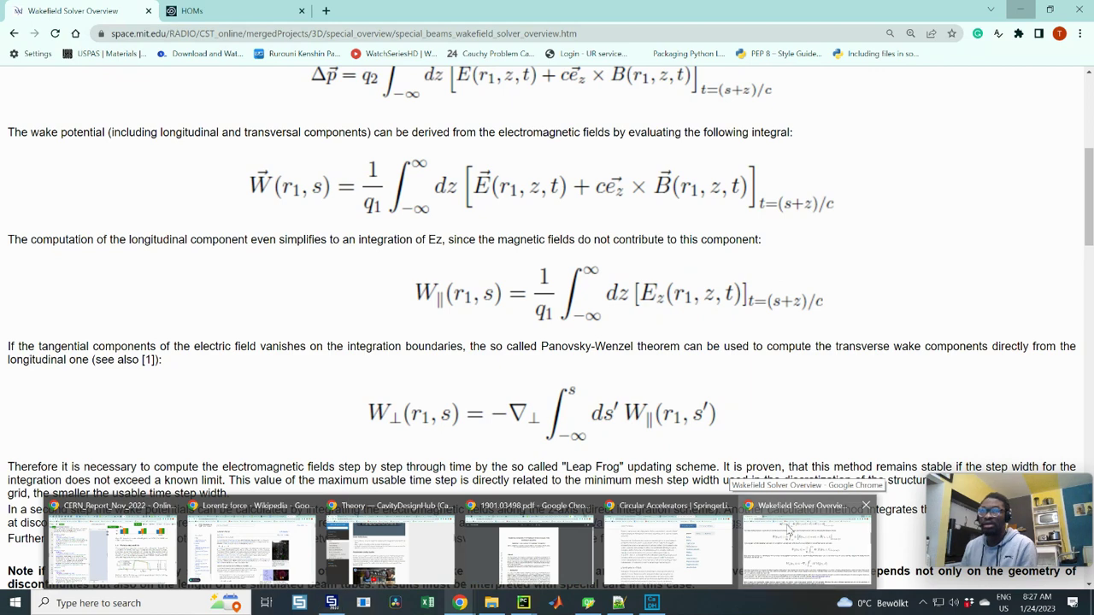
click(808, 546)
click(250, 15)
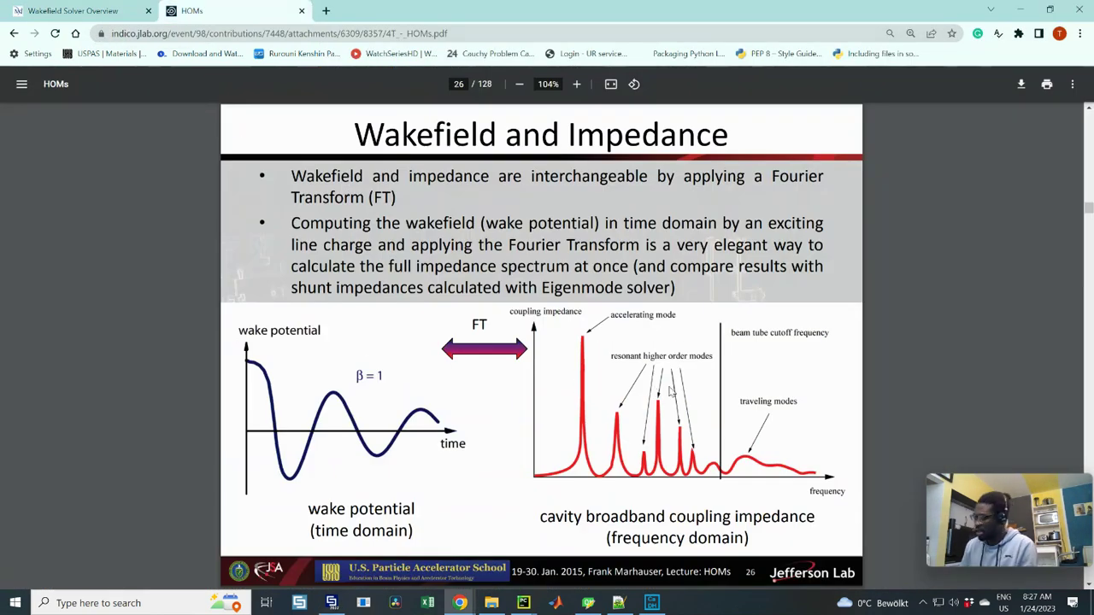
key(Left)
key(Left)
key(Left)
key(Left)
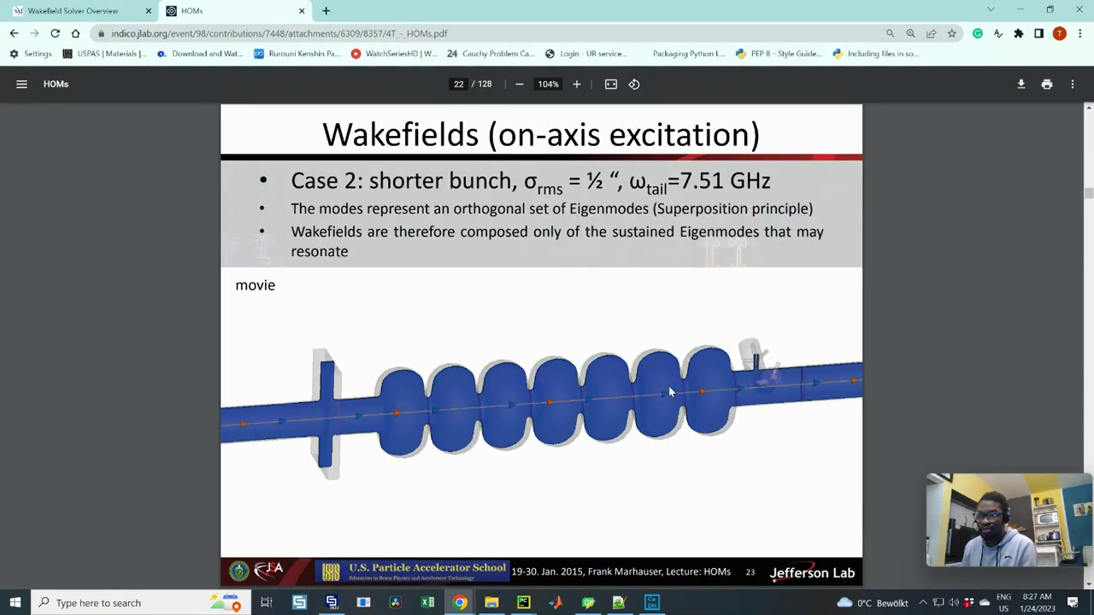
key(Left)
key(Left)
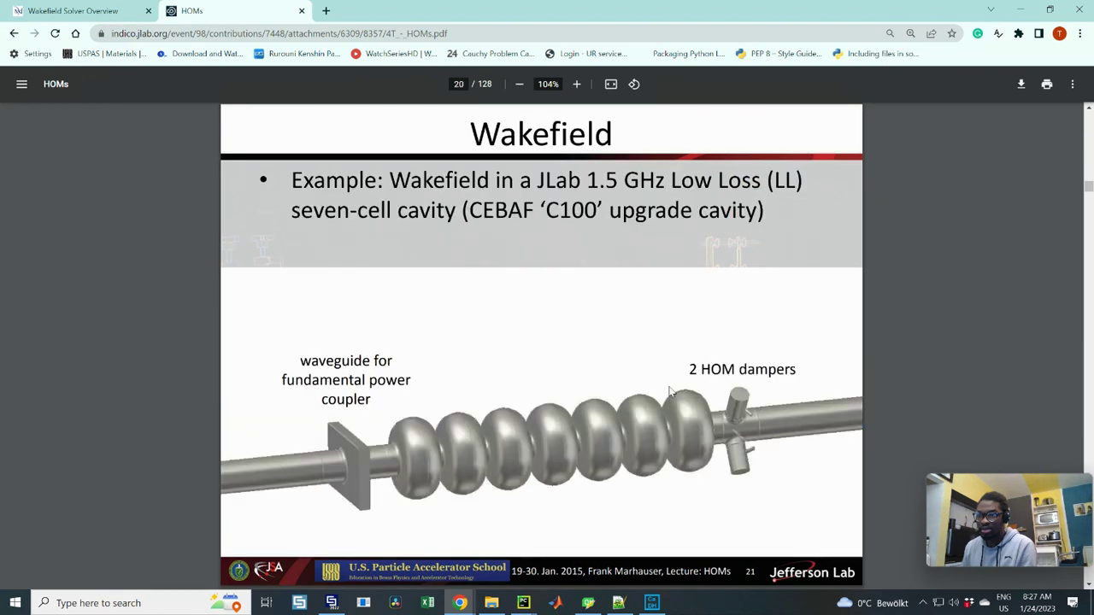
key(Left)
key(Right)
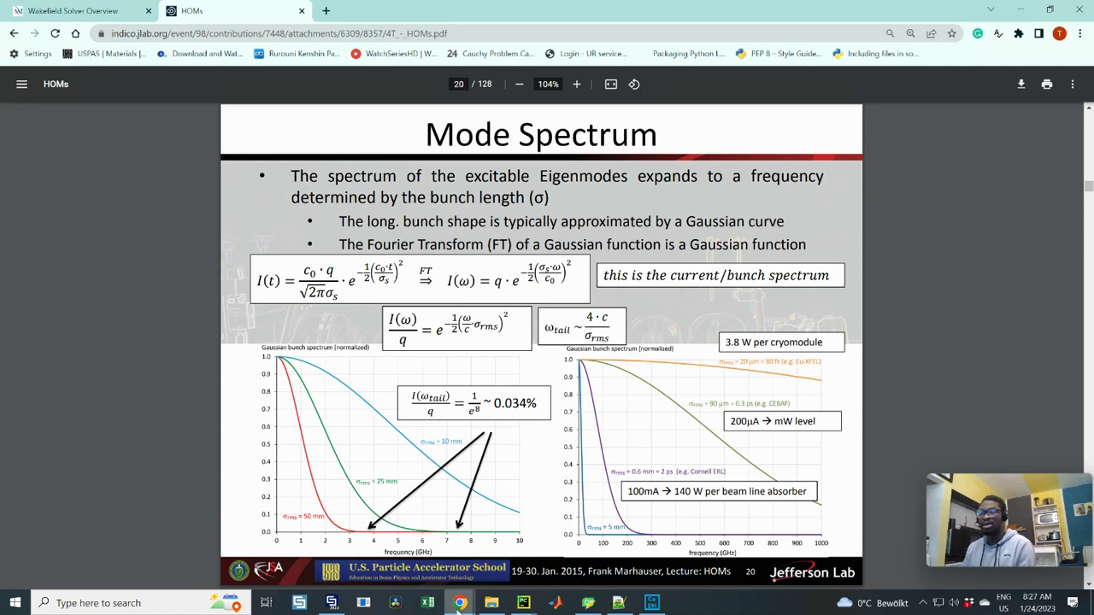
Step: Switch back to CST Studio Suite, compare dB and linear scaling of the Z wake impedance, and set the plot to dB(m...)
click(331, 602)
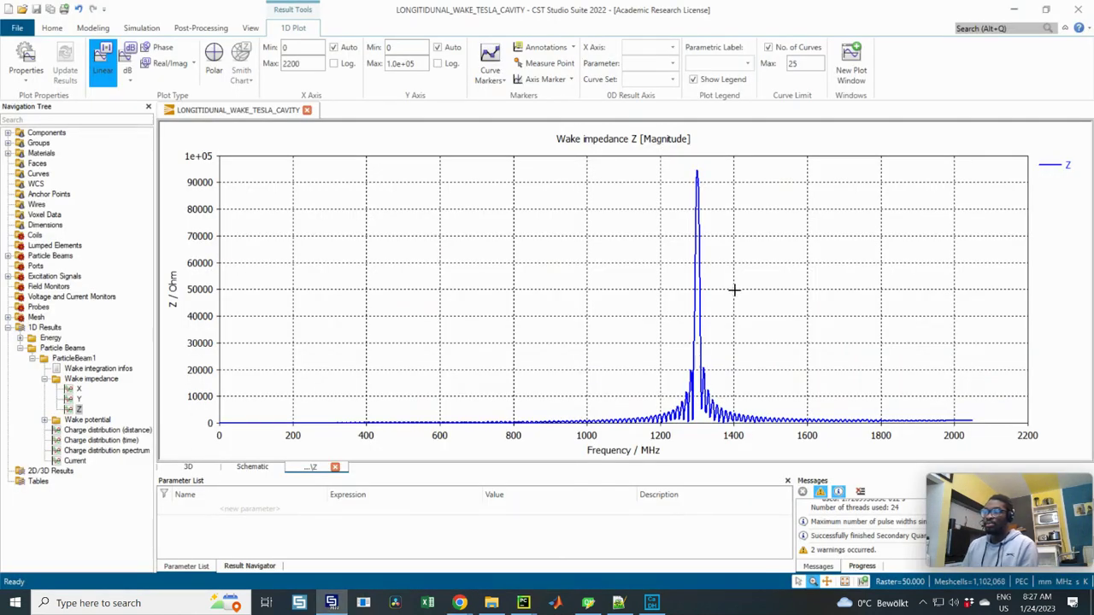
scroll(721, 315, up, 2)
scroll(722, 317, down, 2)
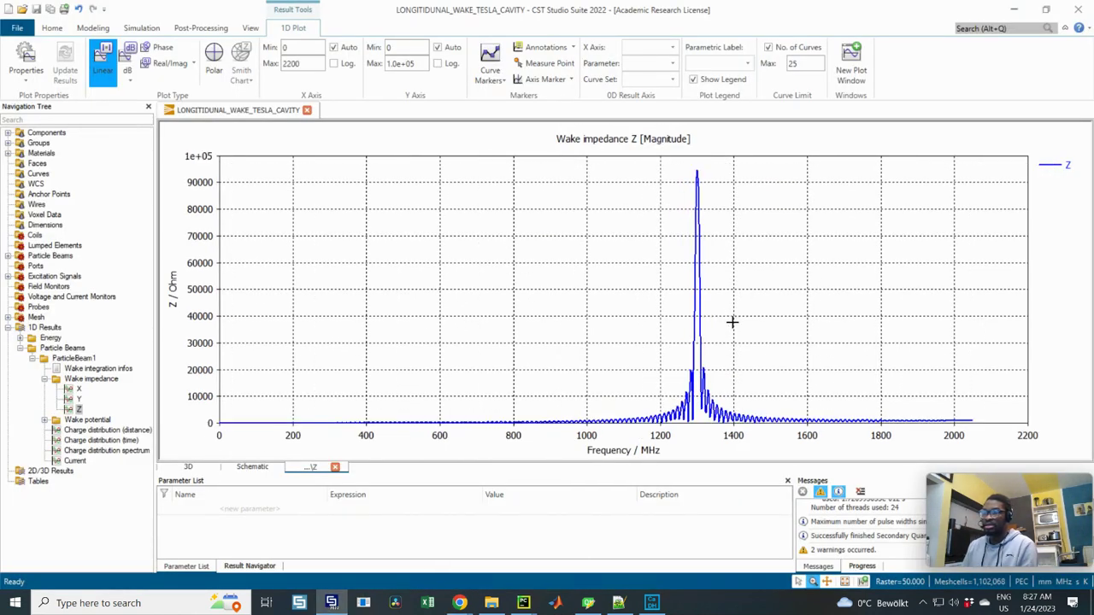
click(128, 55)
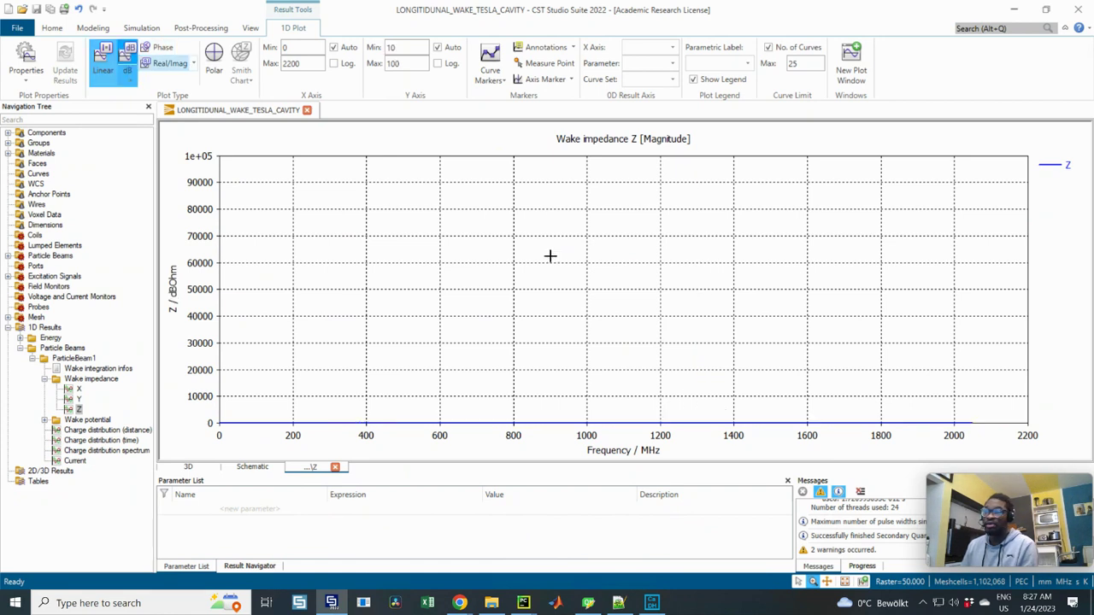
click(104, 52)
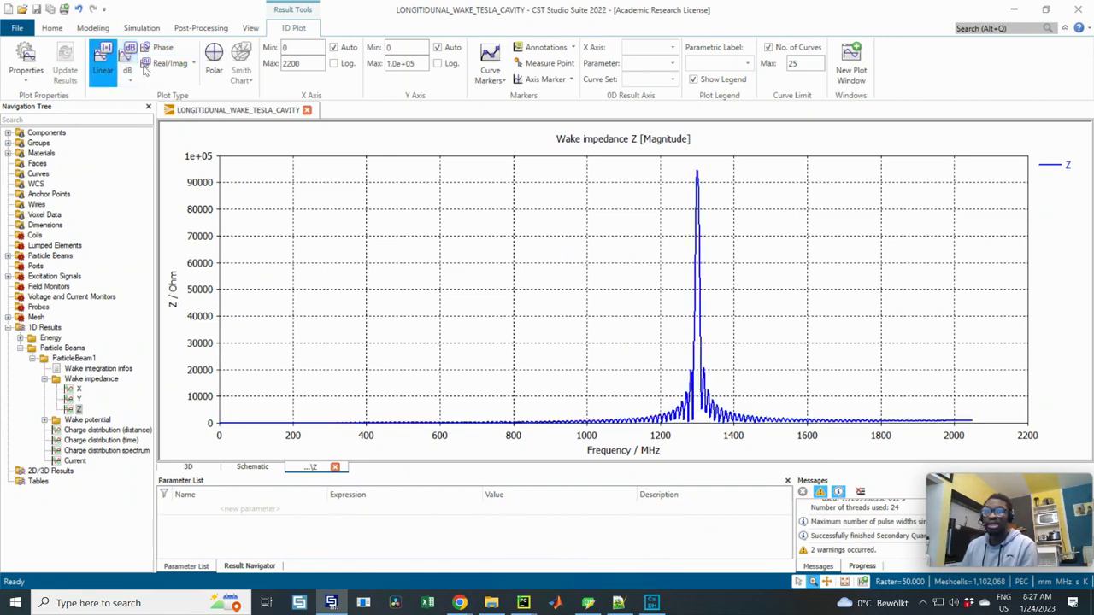
click(127, 71)
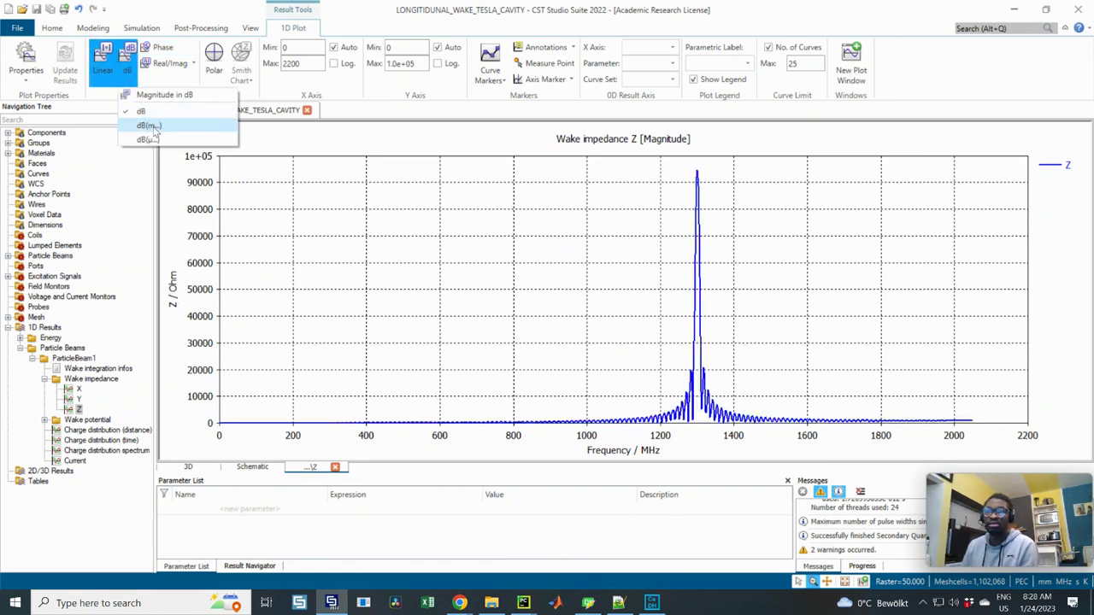
click(152, 127)
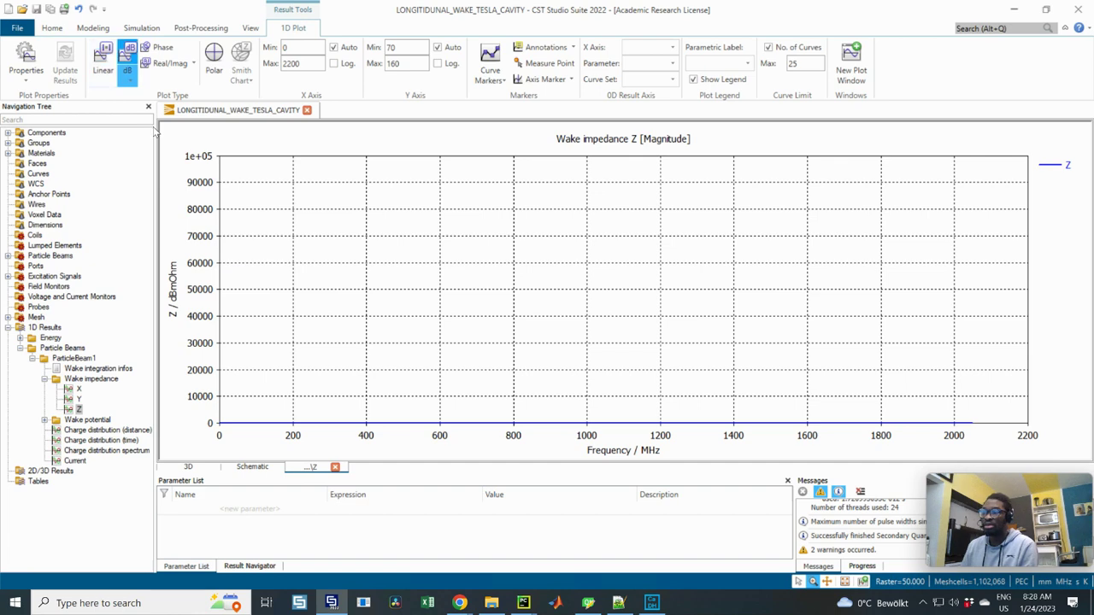
Step: Show the Z wake impedance in linear magnitude with a logarithmic Y axis
click(103, 54)
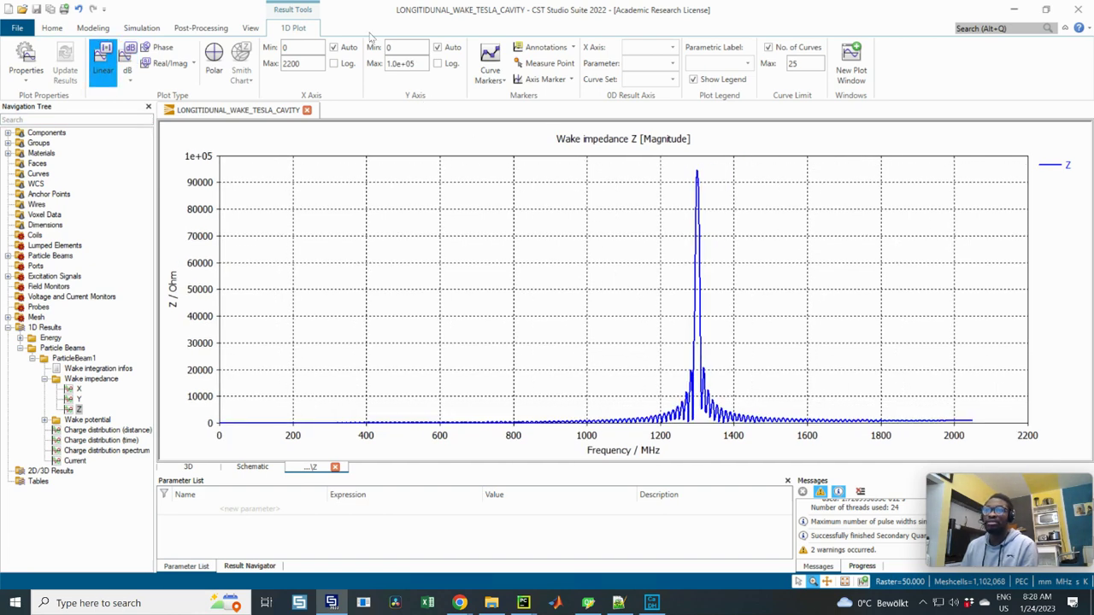
click(438, 64)
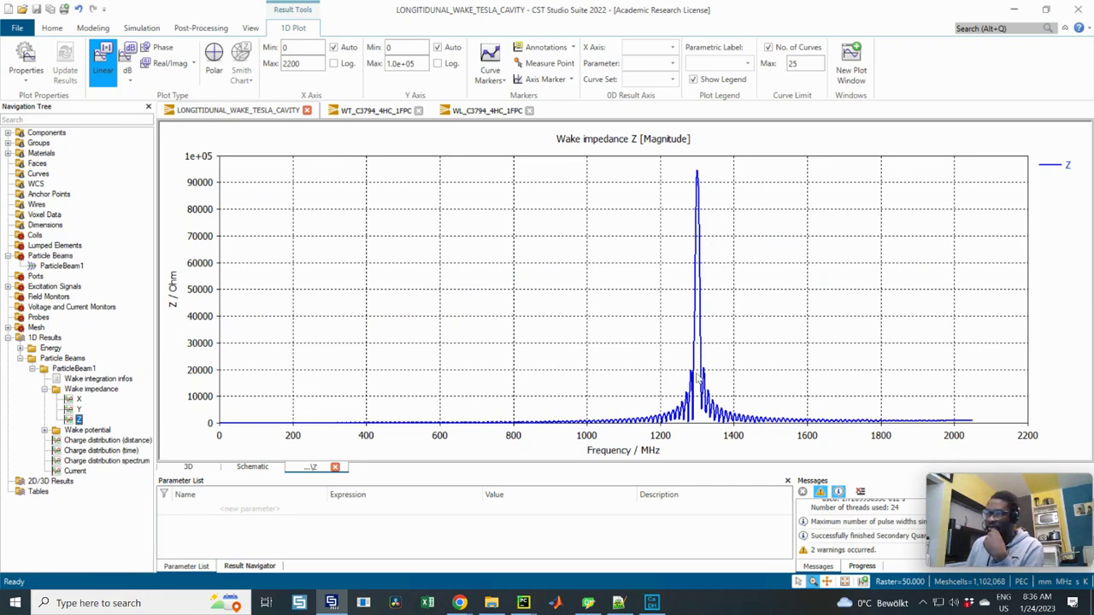
click(437, 64)
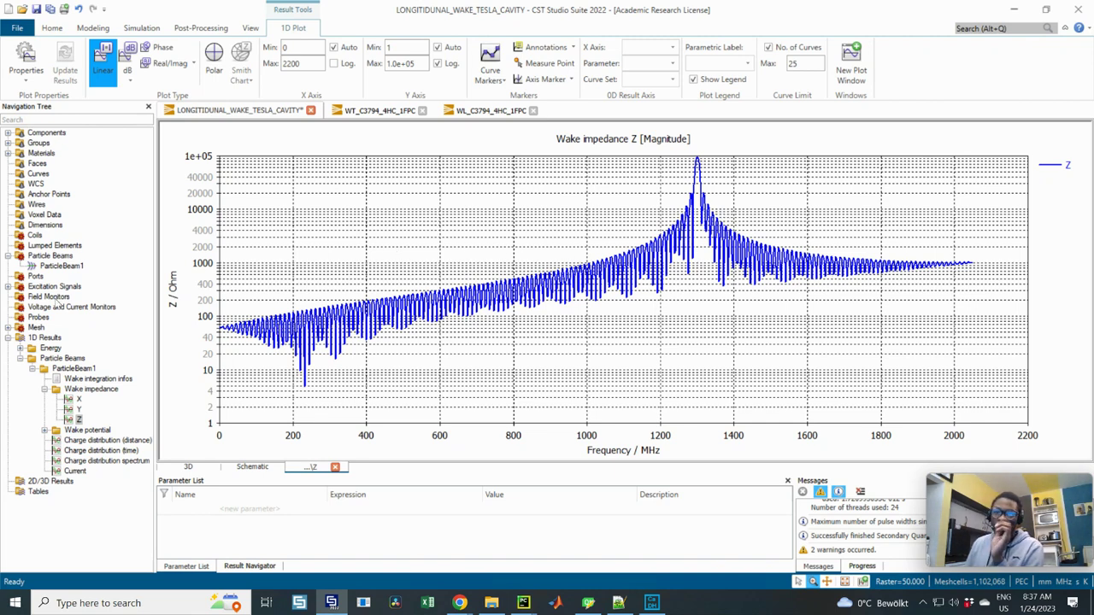
Step: Apply cos² filtering with a roll-off factor of 0.5 to ParticleBeam1's wake impedance spectrum, deleting the current results but keeping the result cache
double_click(60, 266)
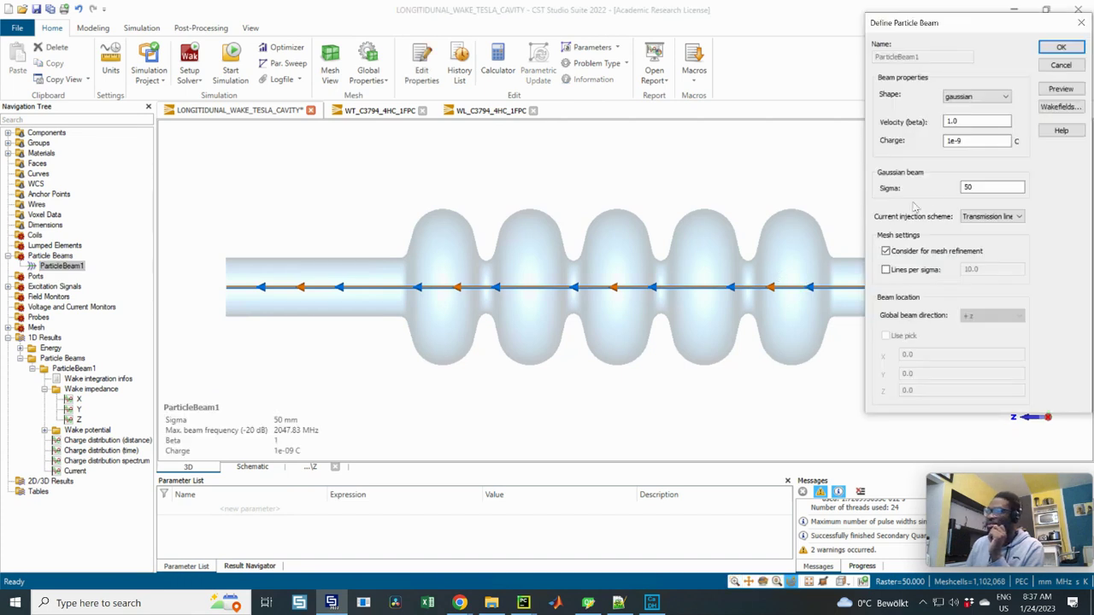
click(1061, 108)
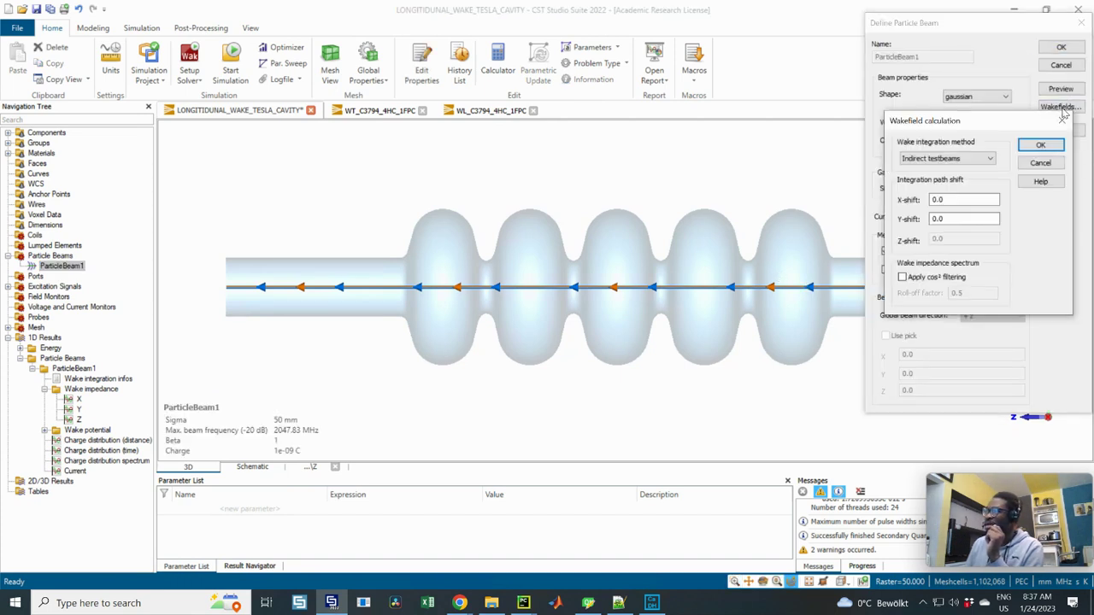
click(902, 277)
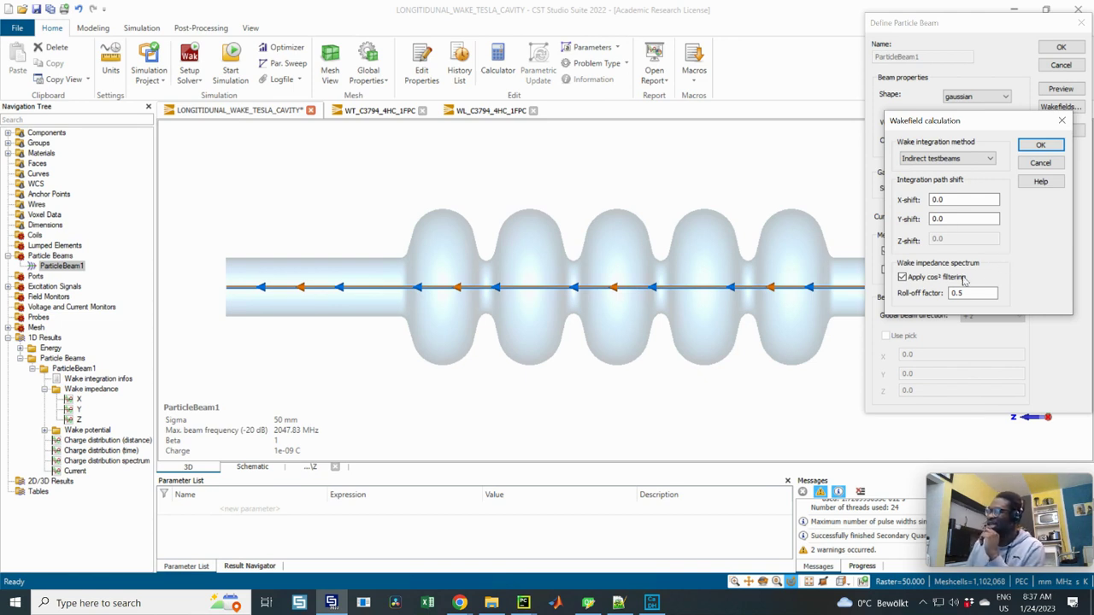
click(1040, 147)
click(1060, 47)
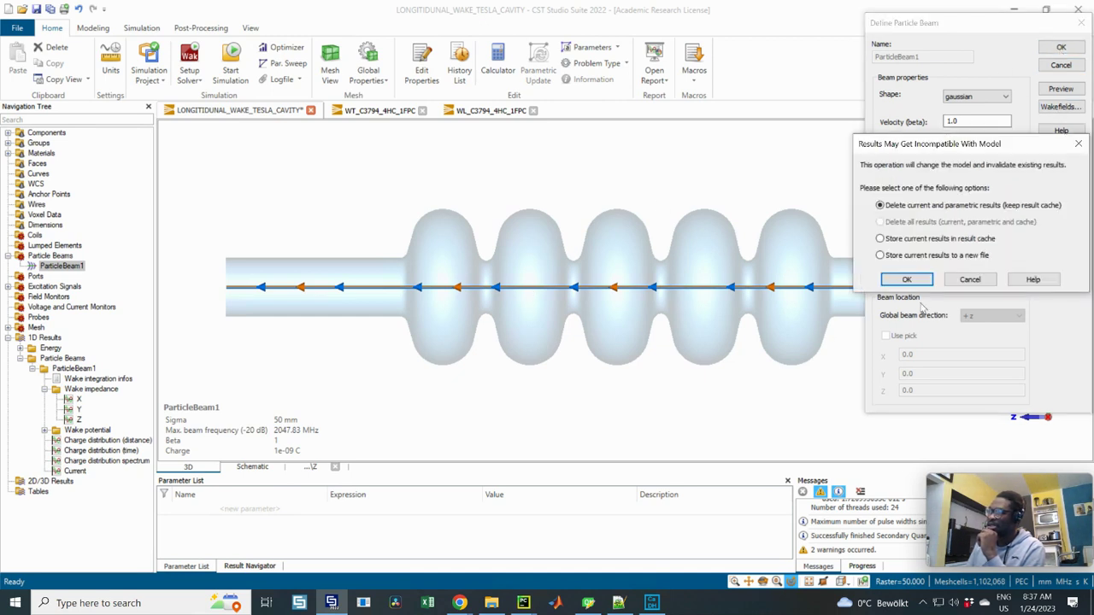
click(905, 280)
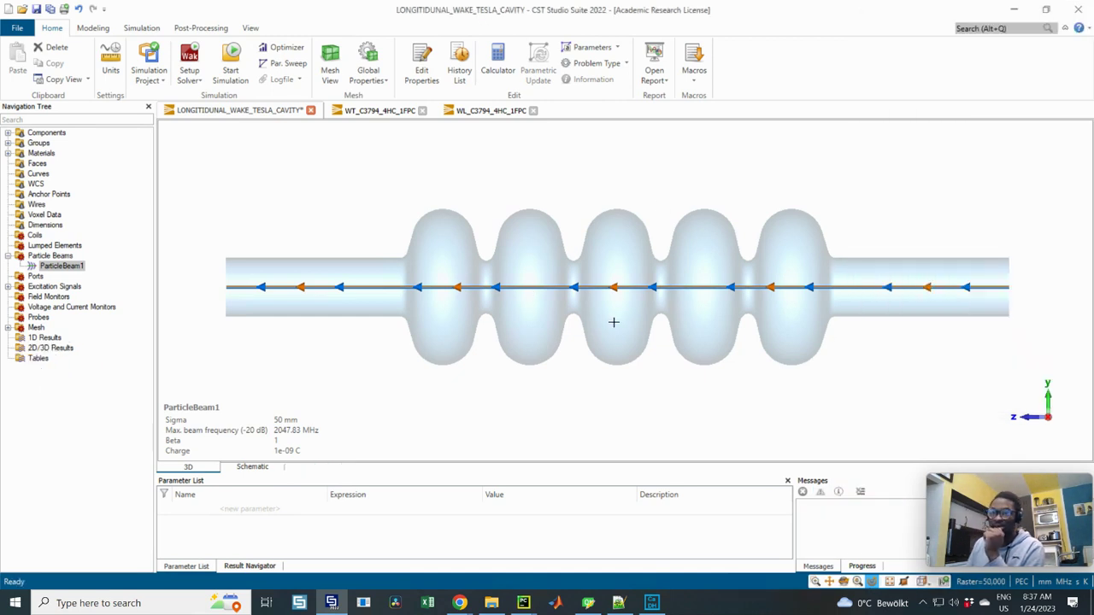
Step: Run the wakefield solver with a simulated wakelength of 25000 and plot ParticleBeam1's Z wake impedance on a logarithmic Y axis
click(189, 67)
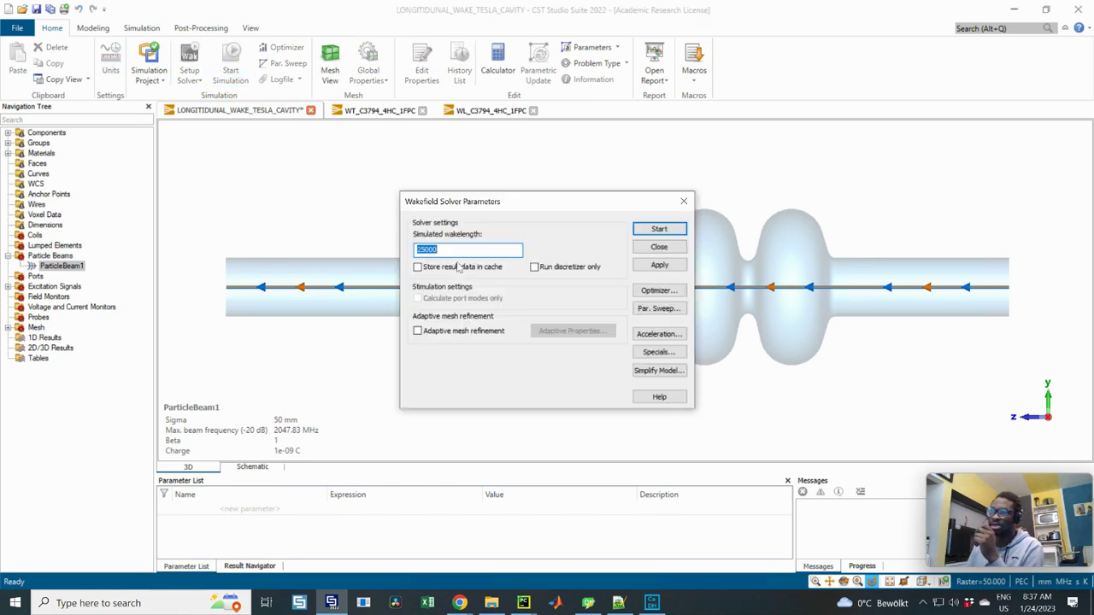
click(659, 229)
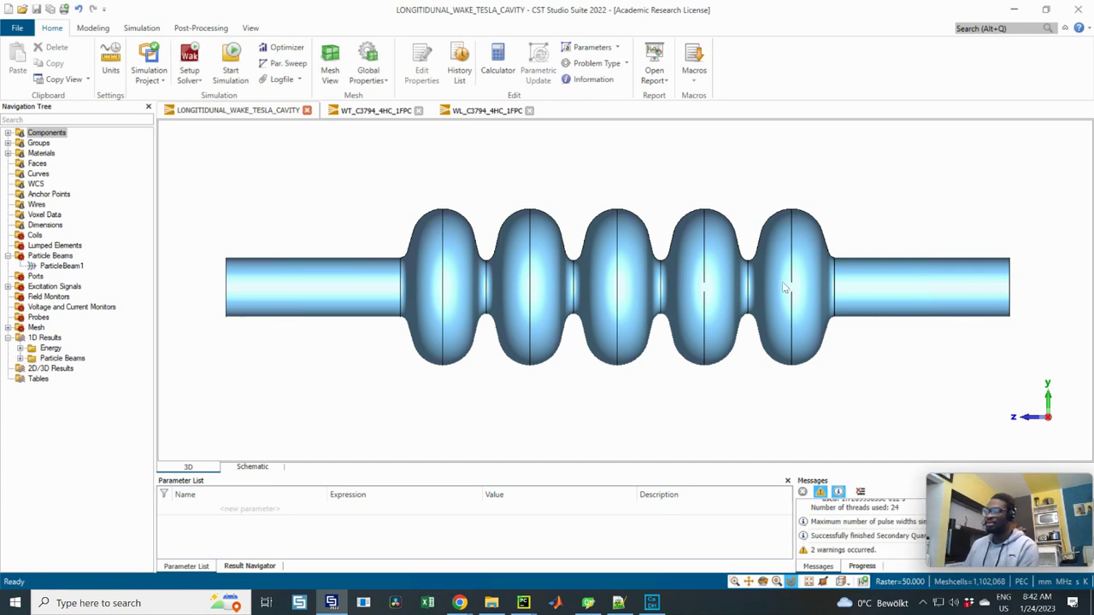
click(19, 358)
click(32, 368)
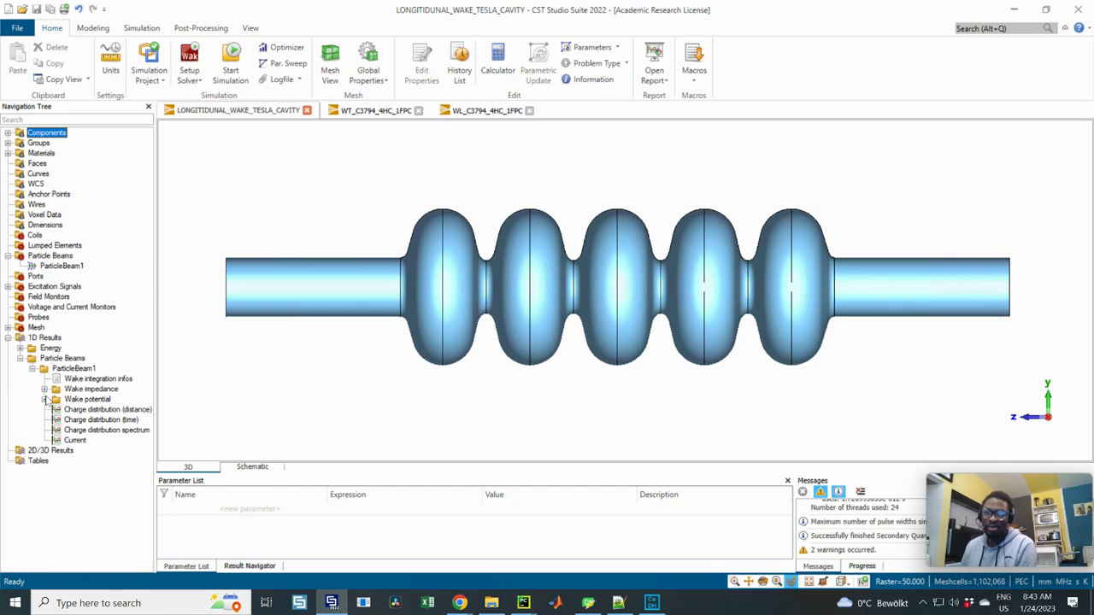
click(44, 389)
click(78, 420)
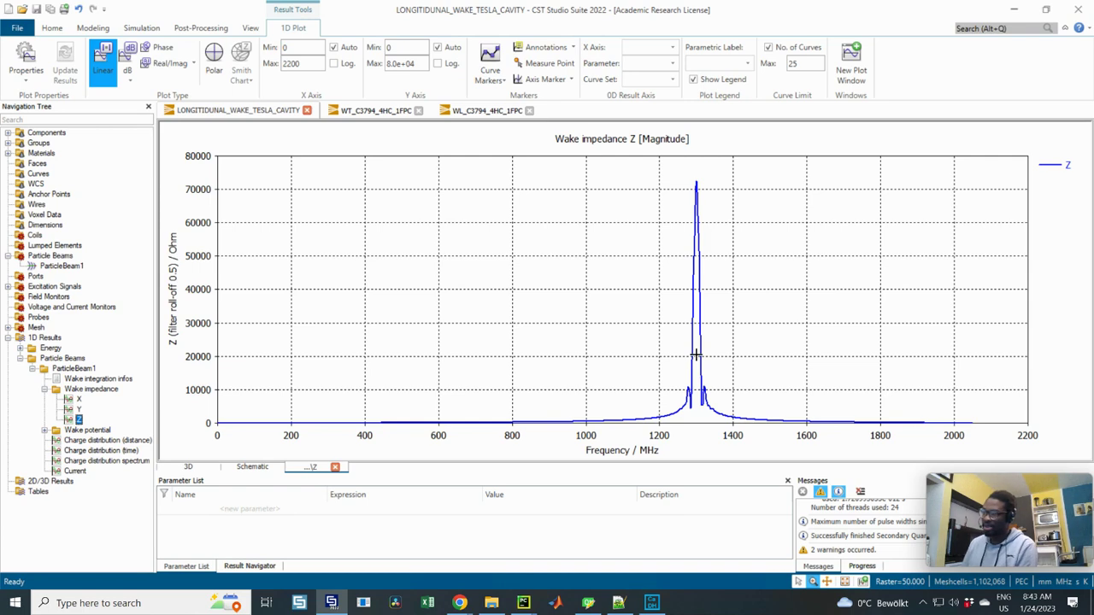
click(437, 64)
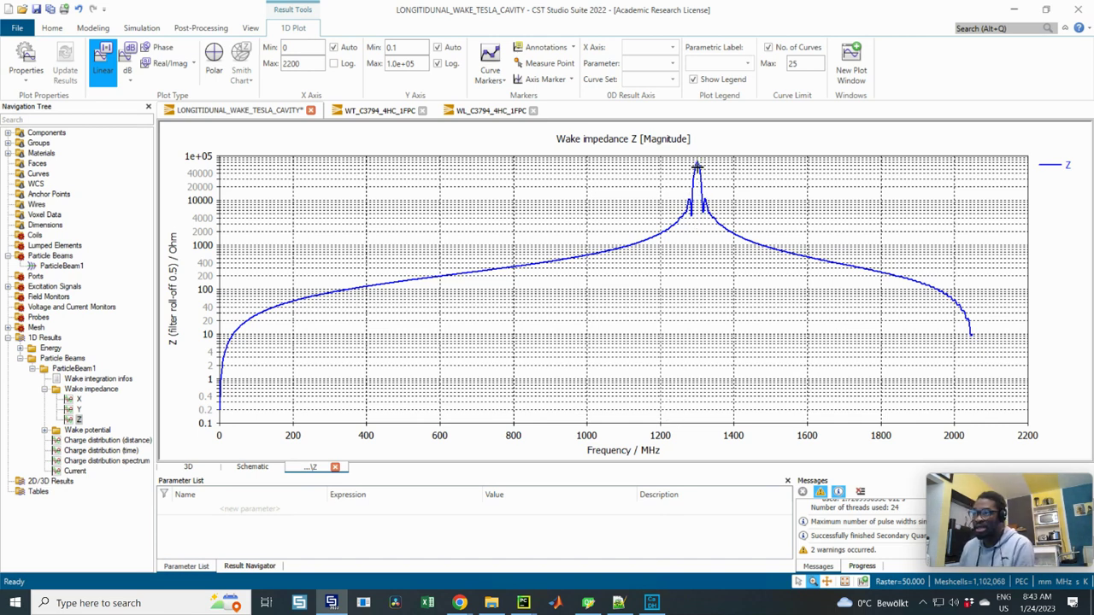
Step: Place the axis marker at the maximum of the filtered Z wake impedance curve
right_click(740, 340)
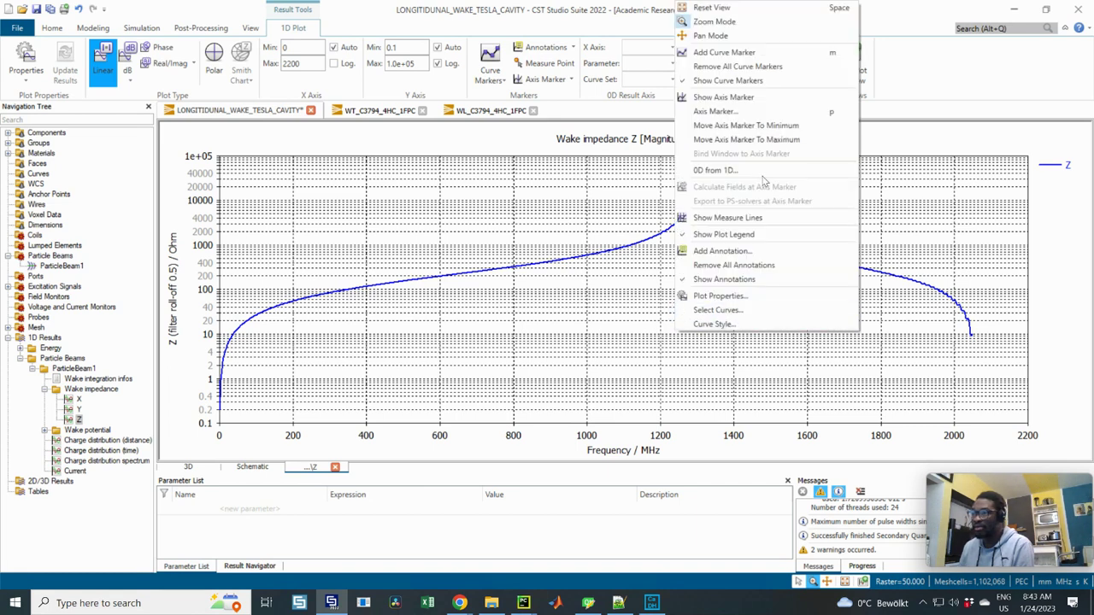
click(743, 286)
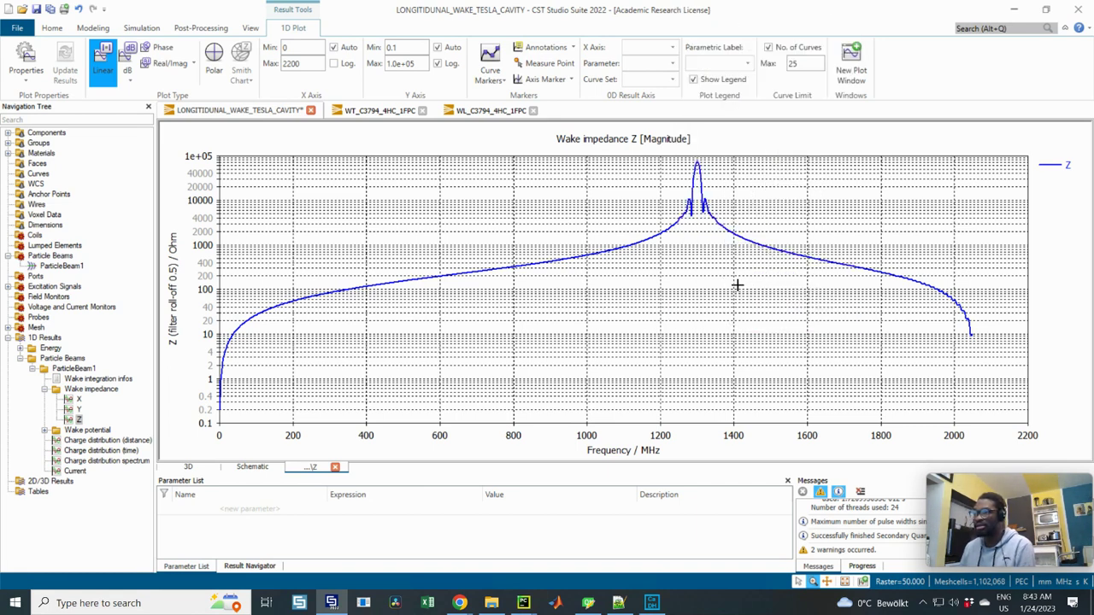
right_click(736, 286)
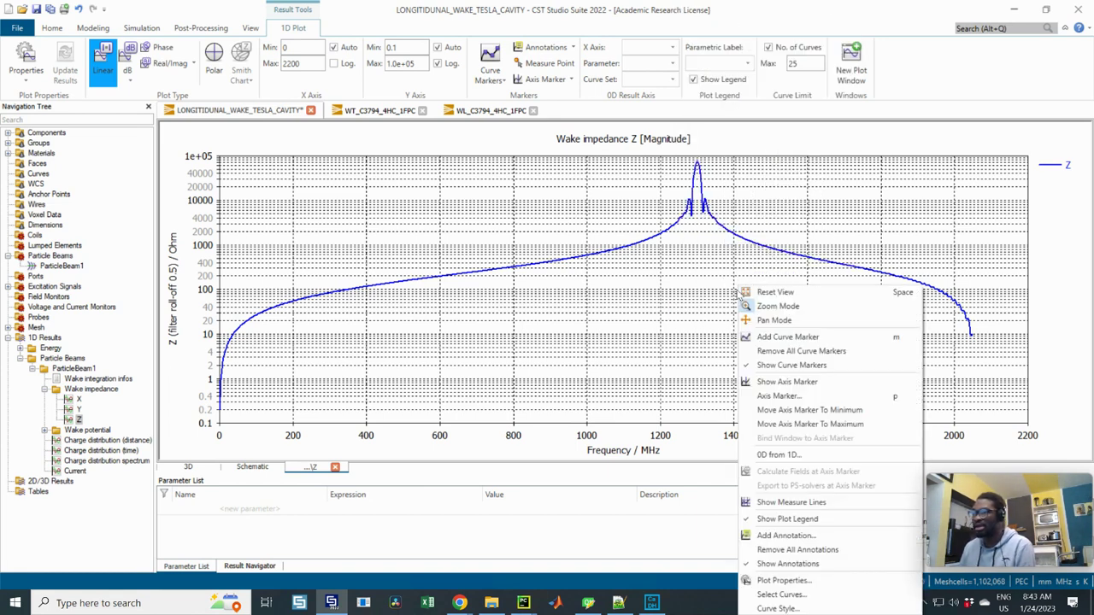
click(822, 425)
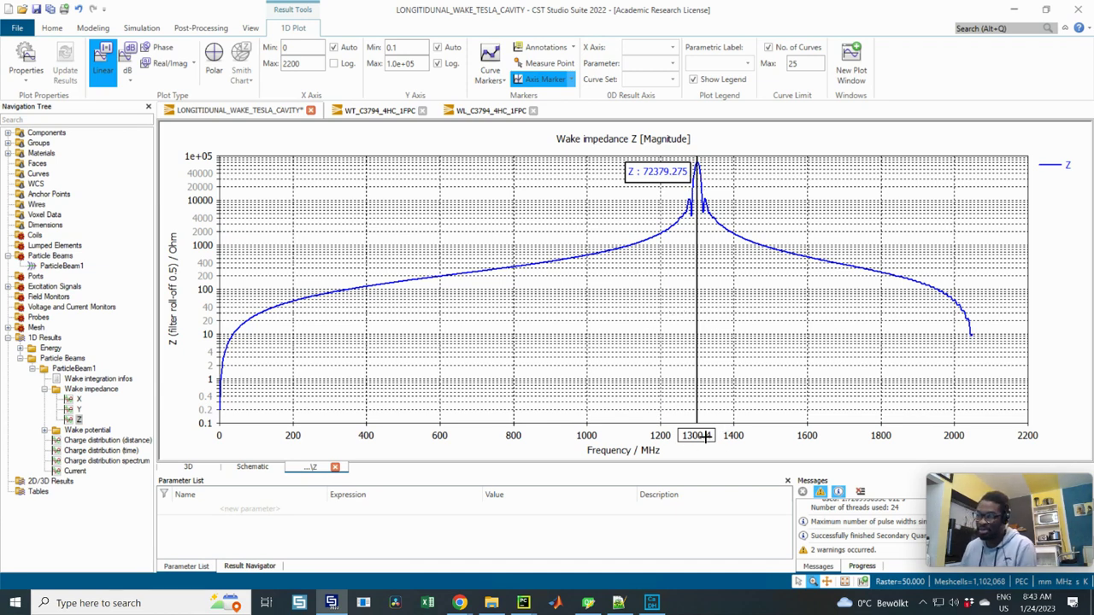
Step: Look at the 3D cavity model, then examine the marked peak and its side lobes in the Z wake impedance plot
click(189, 467)
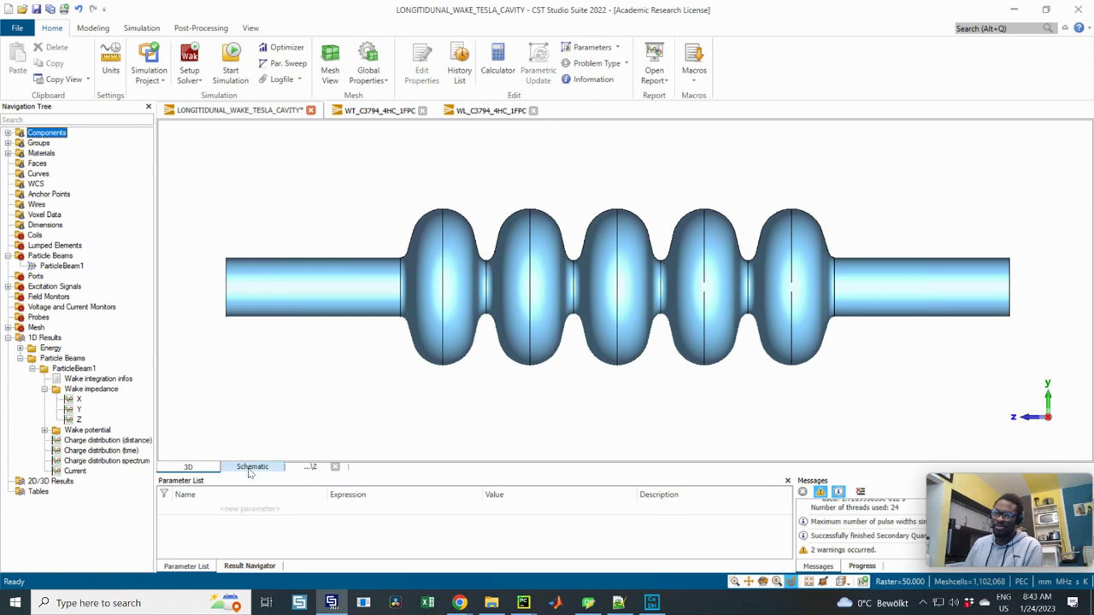
click(310, 466)
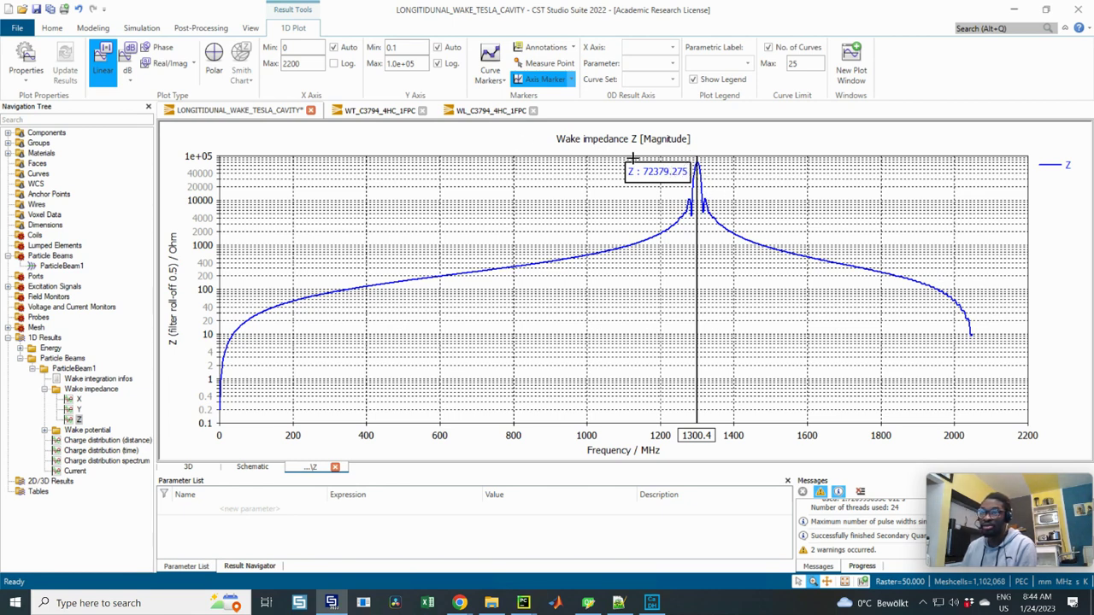
drag(620, 159, 746, 193)
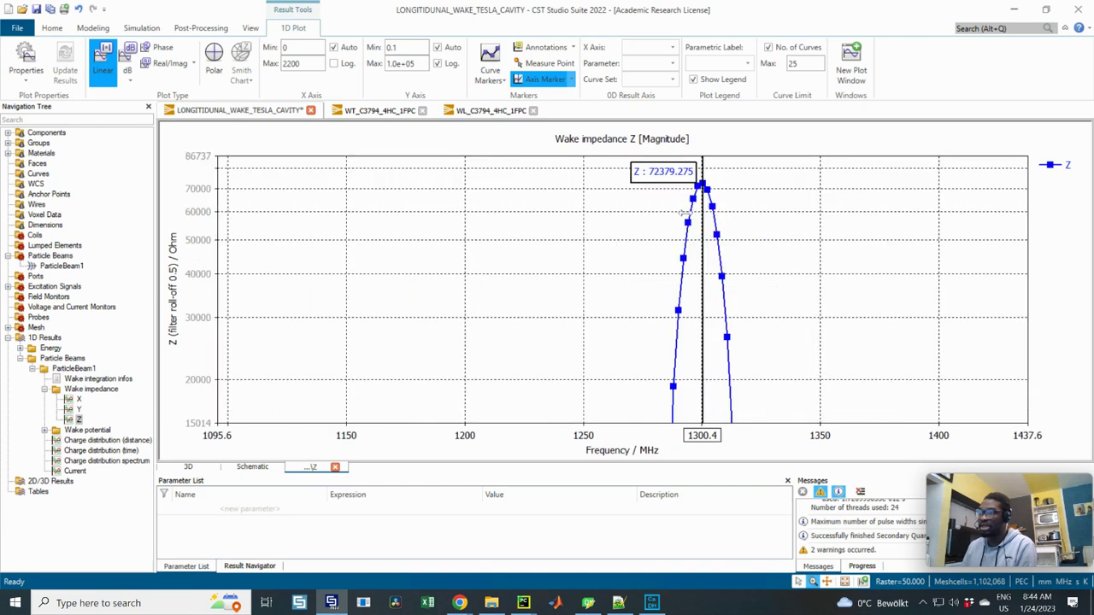
scroll(746, 242, down, 3)
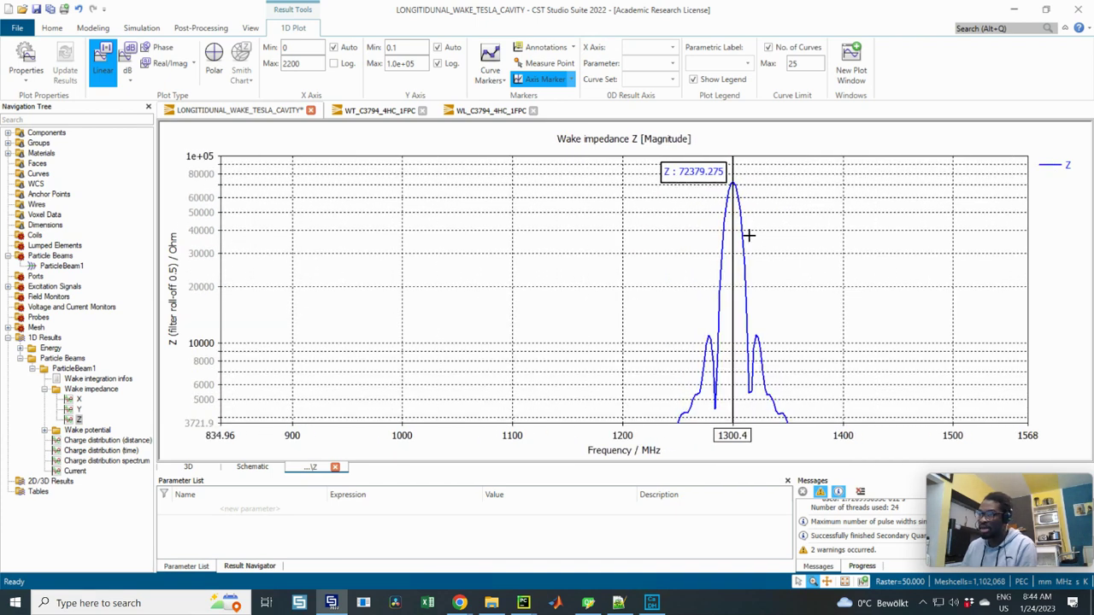
scroll(812, 321, down, 1)
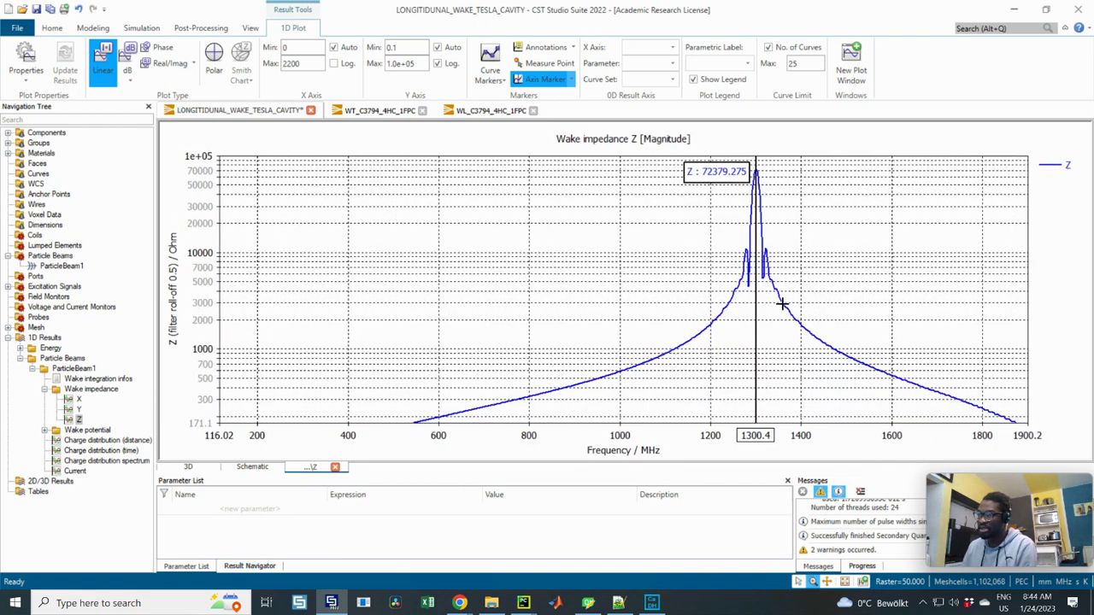
scroll(782, 304, up, 5)
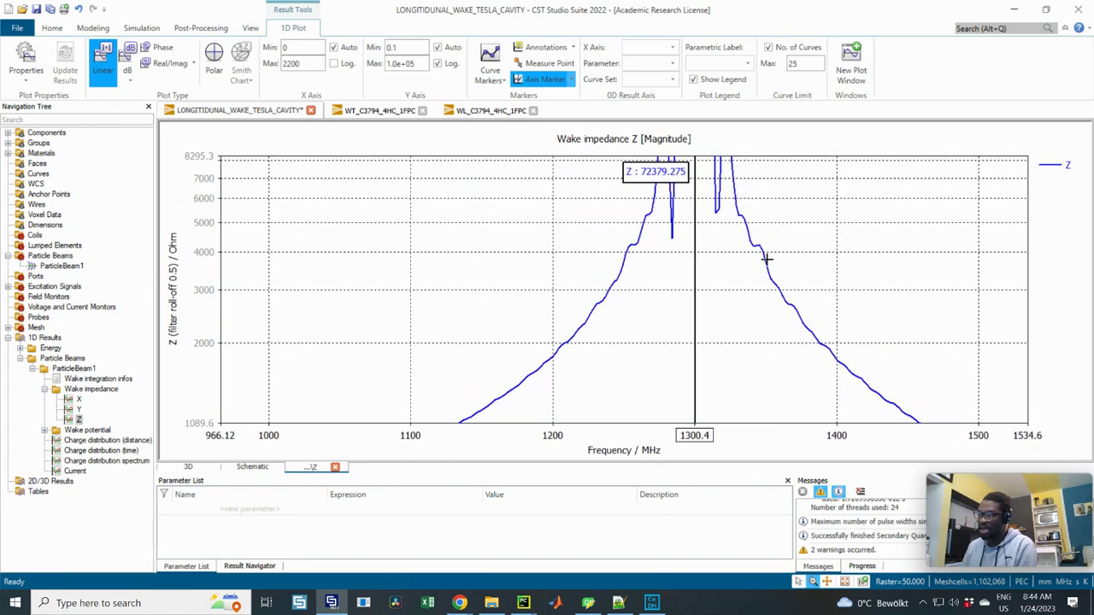
scroll(760, 263, up, 1)
scroll(772, 271, up, 2)
scroll(760, 264, down, 2)
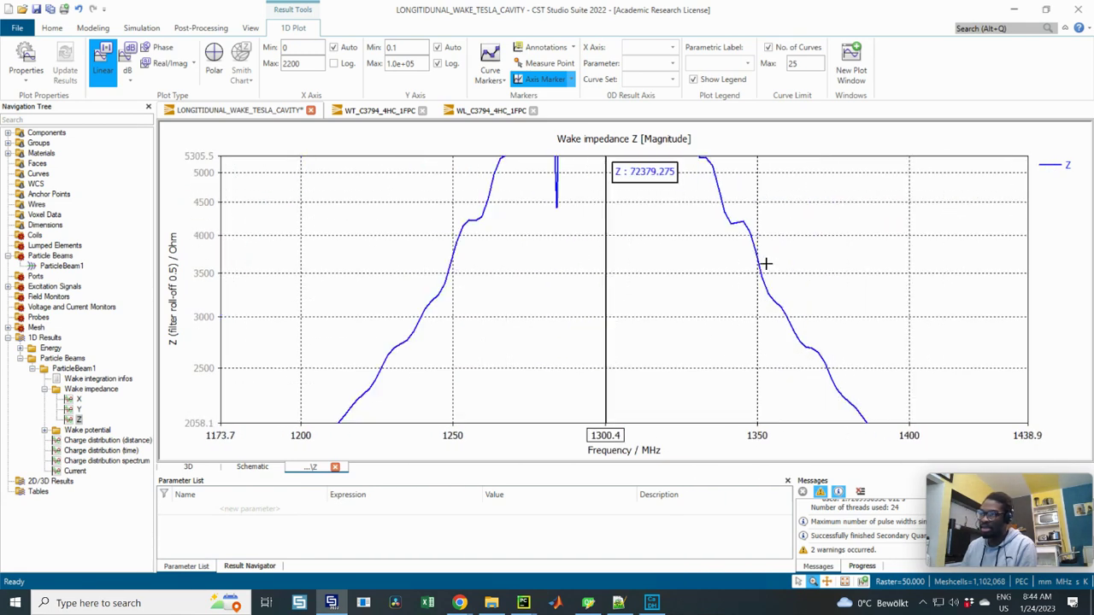
scroll(760, 265, down, 6)
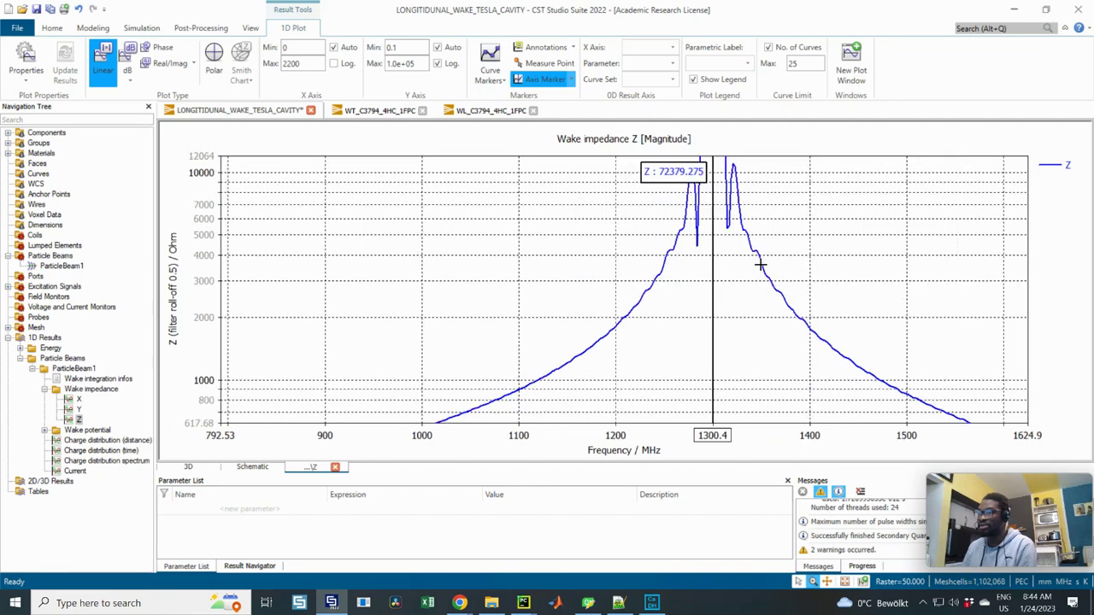
scroll(760, 265, down, 1)
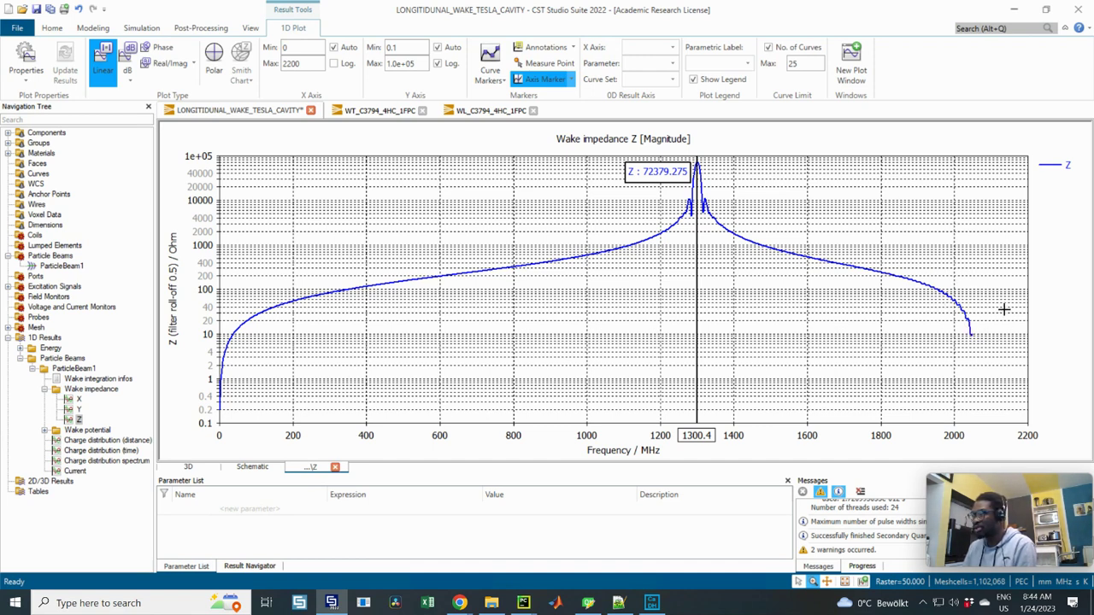
Step: Set ParticleBeam1's Gaussian sigma to 25 mm, deleting the current results but keeping the result cache
double_click(61, 266)
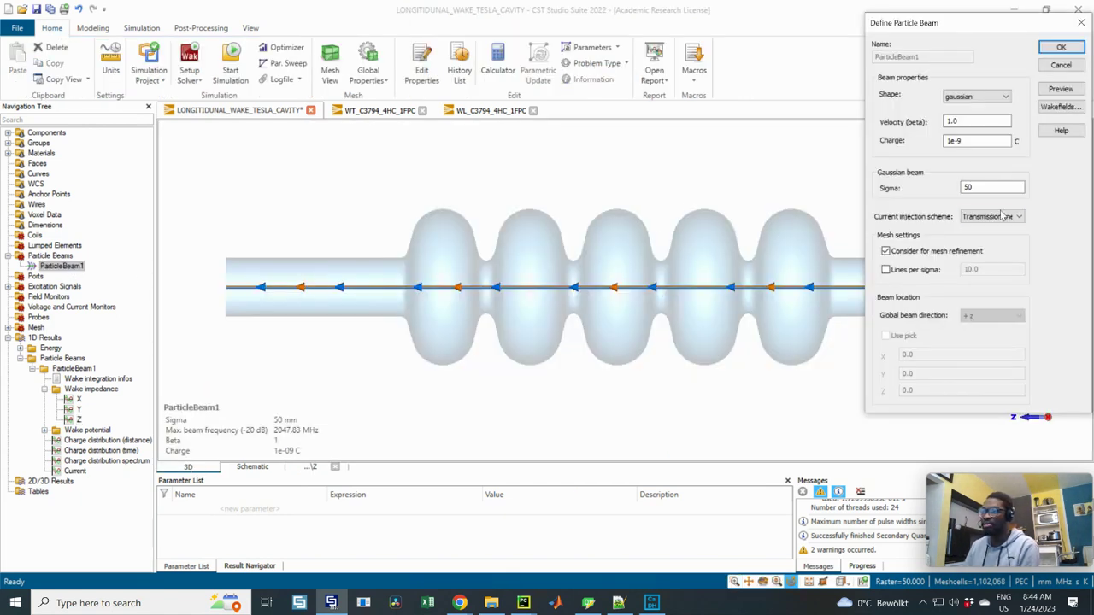
drag(975, 195, 881, 196)
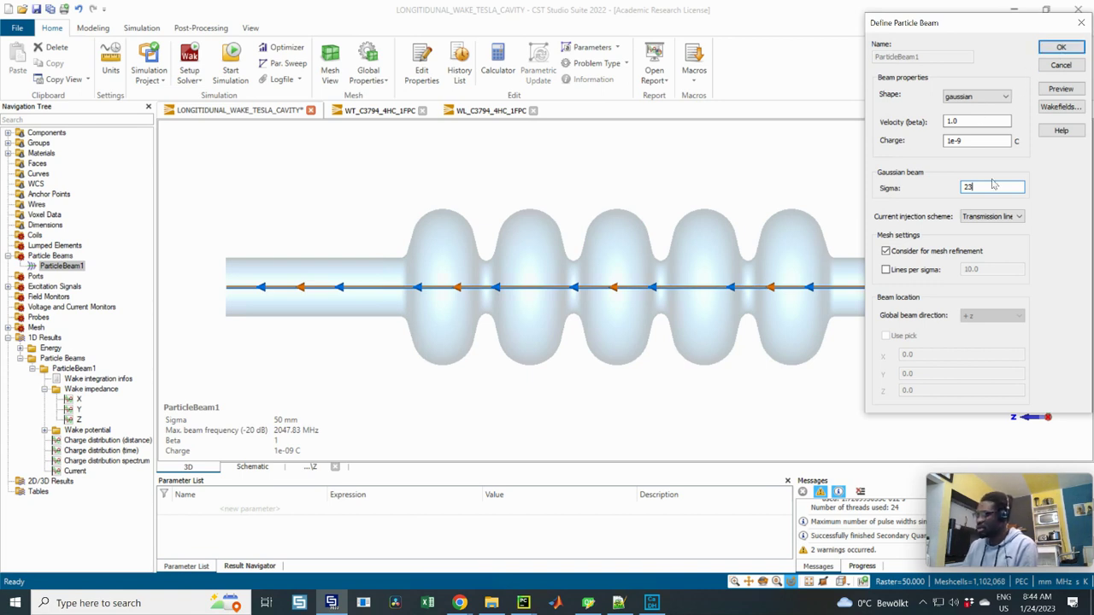
click(1060, 48)
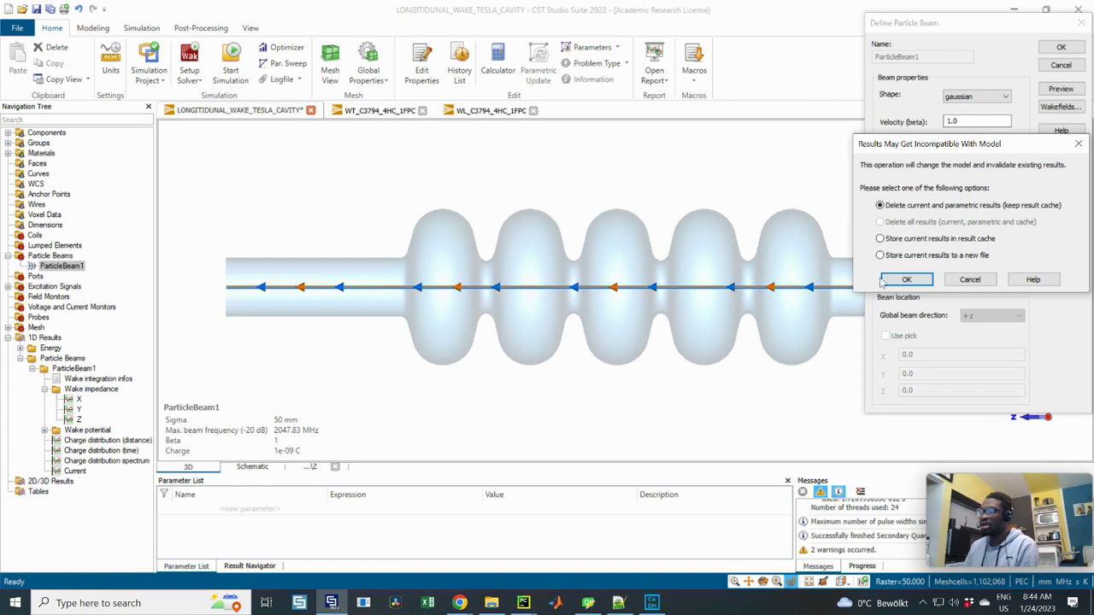
click(906, 280)
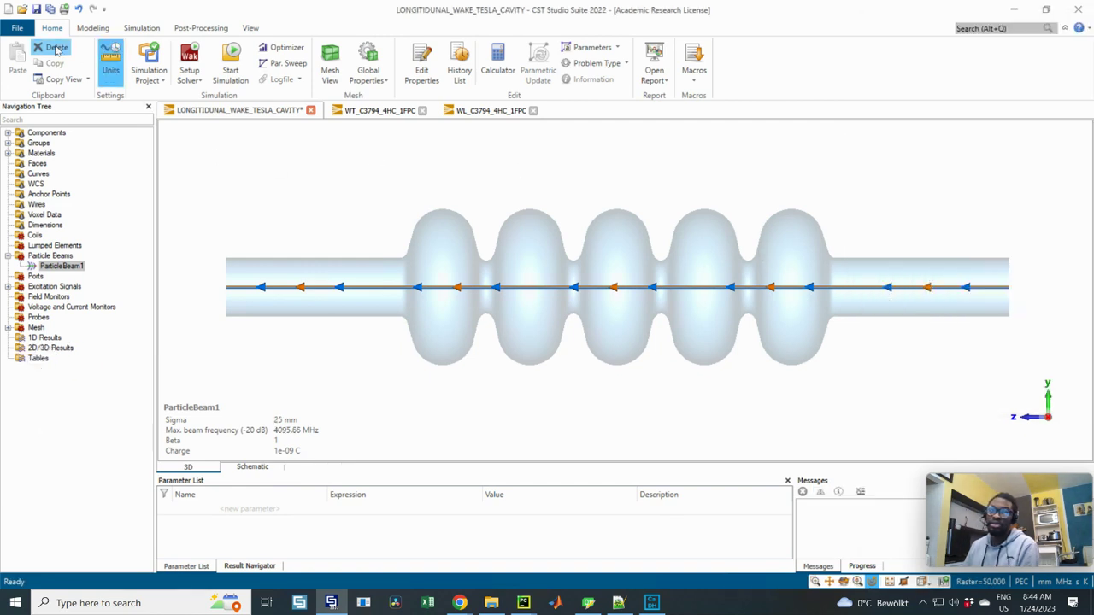
Step: Switch to Chrome to check the Mode Spectrum slide in the HOMs PDF, and return to CST Studio Suite
mouse_move(459, 602)
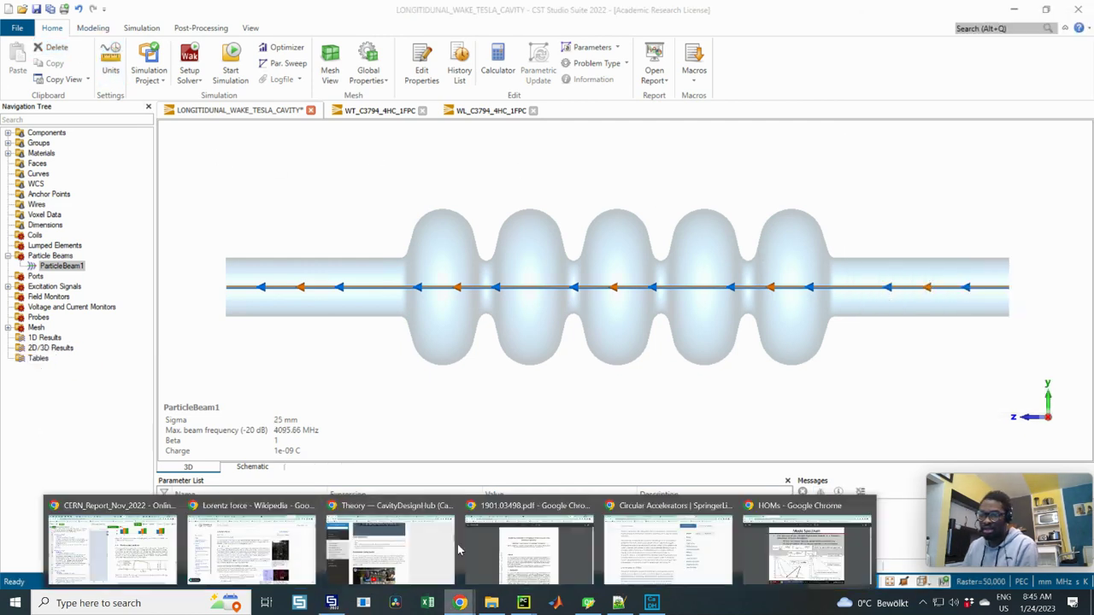
click(803, 547)
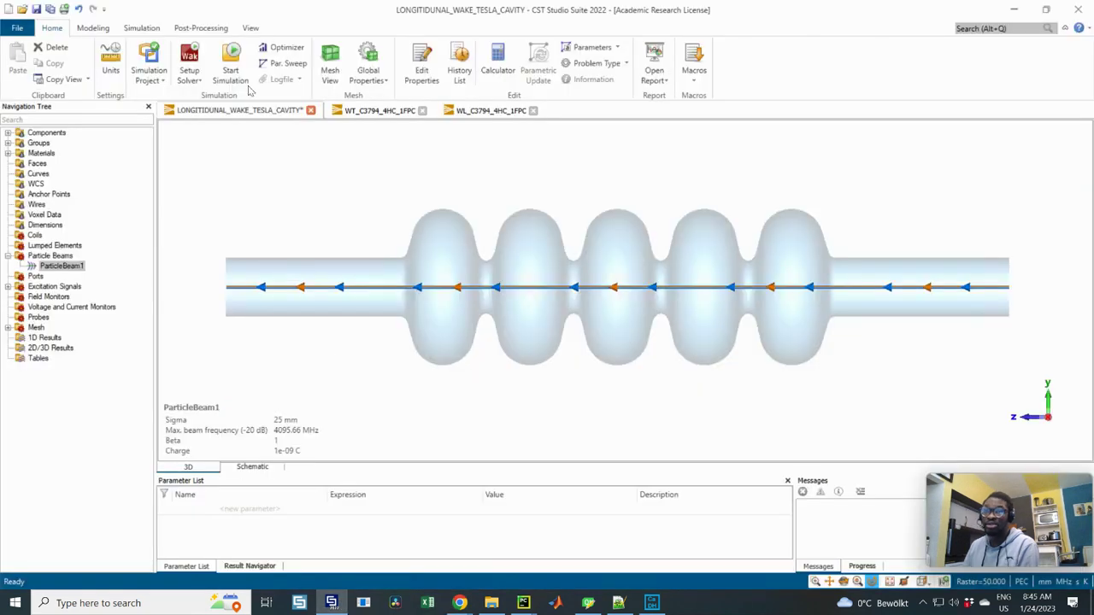
click(331, 603)
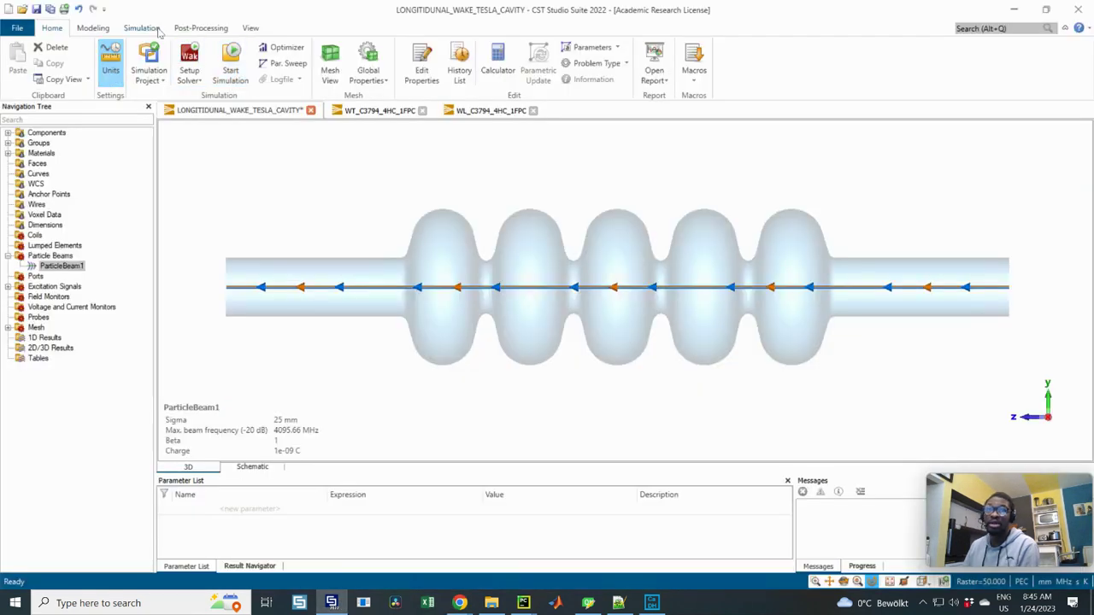
Step: Set the maximum frequency of the simulation's frequency range to 4000 MHz
click(154, 28)
click(34, 48)
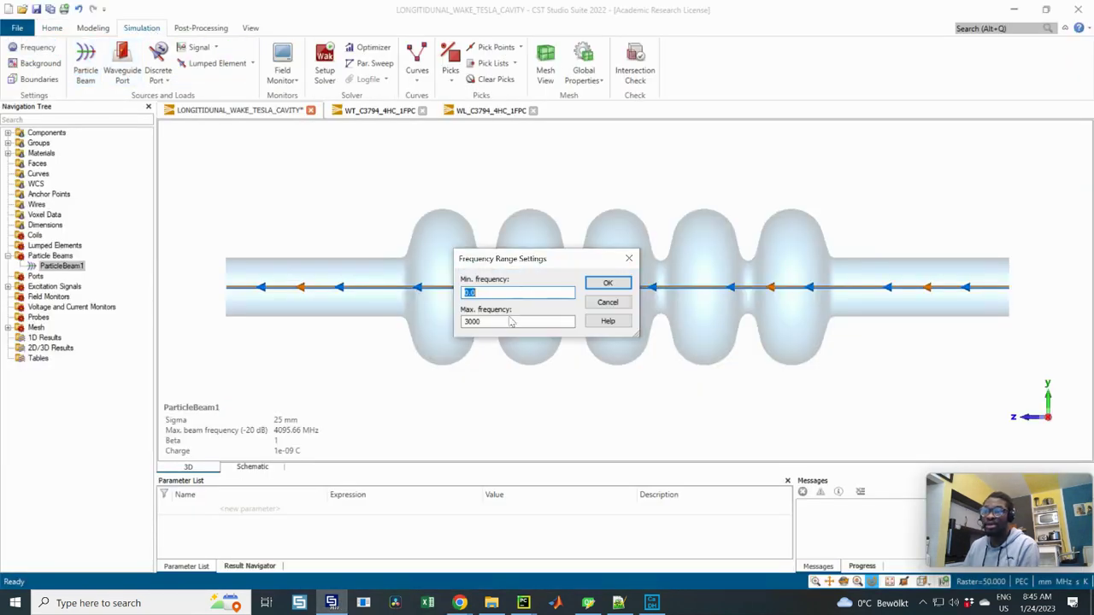
key(Tab)
text(4)
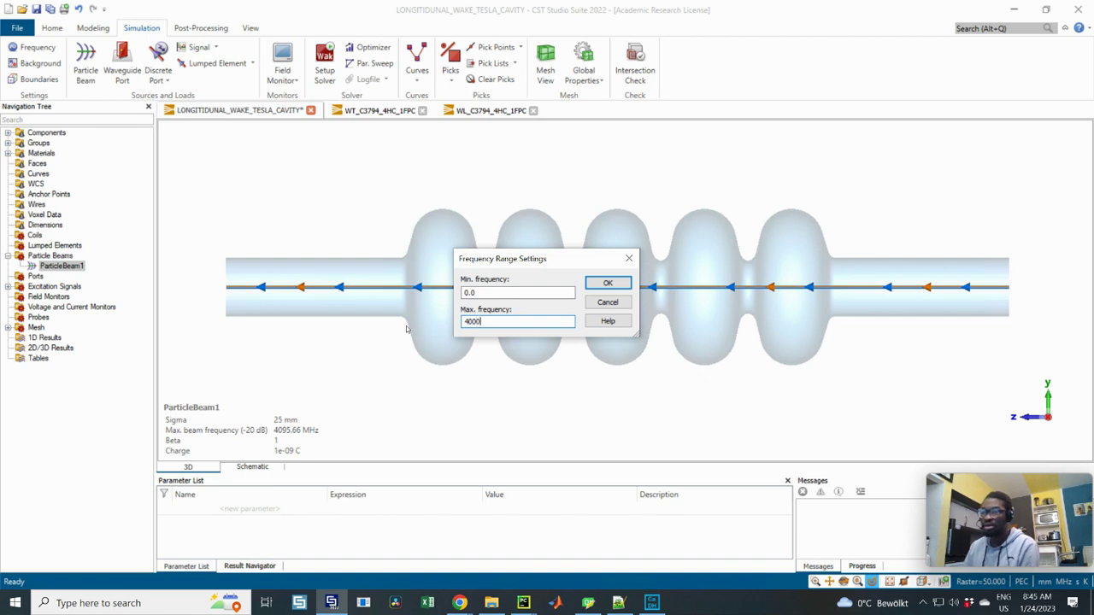
text(000)
click(608, 283)
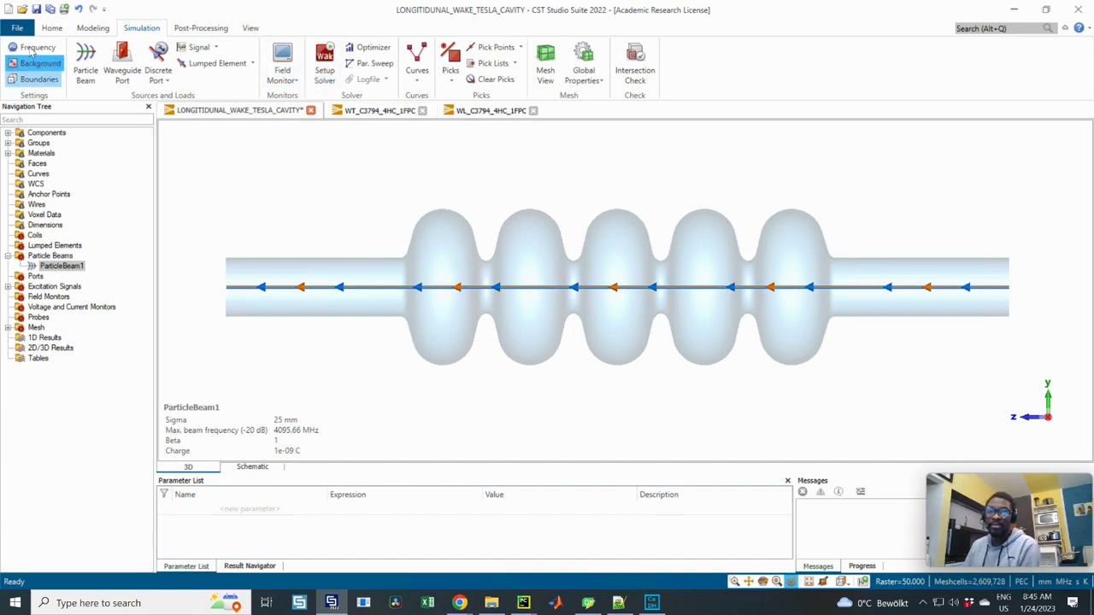
Step: Set the wakefield solver's simulated wakelength to 50000 mm and start the simulation
click(325, 62)
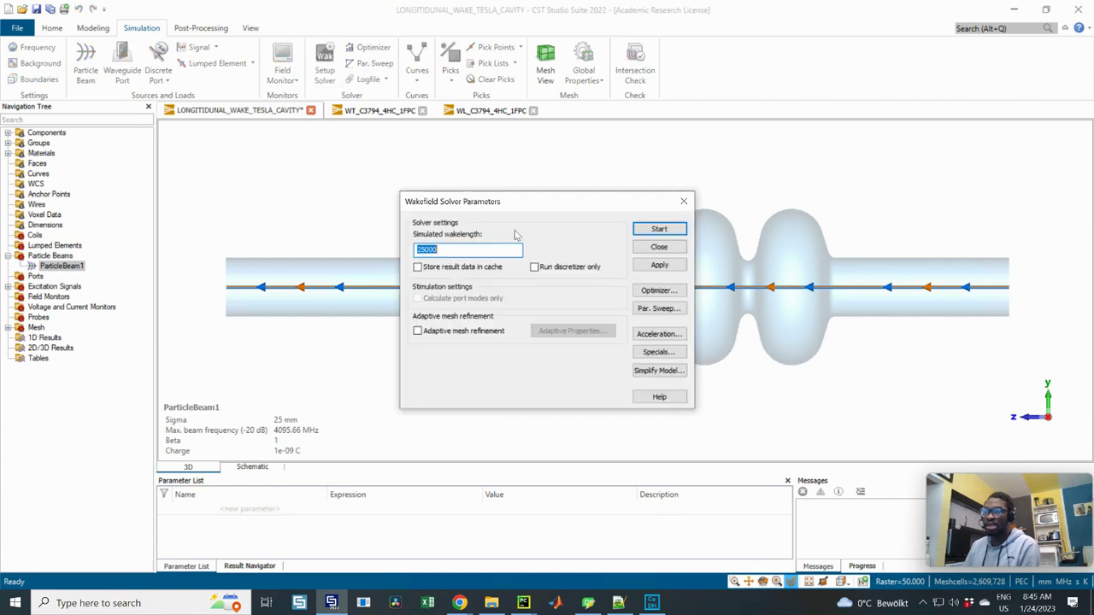
drag(425, 250, 414, 251)
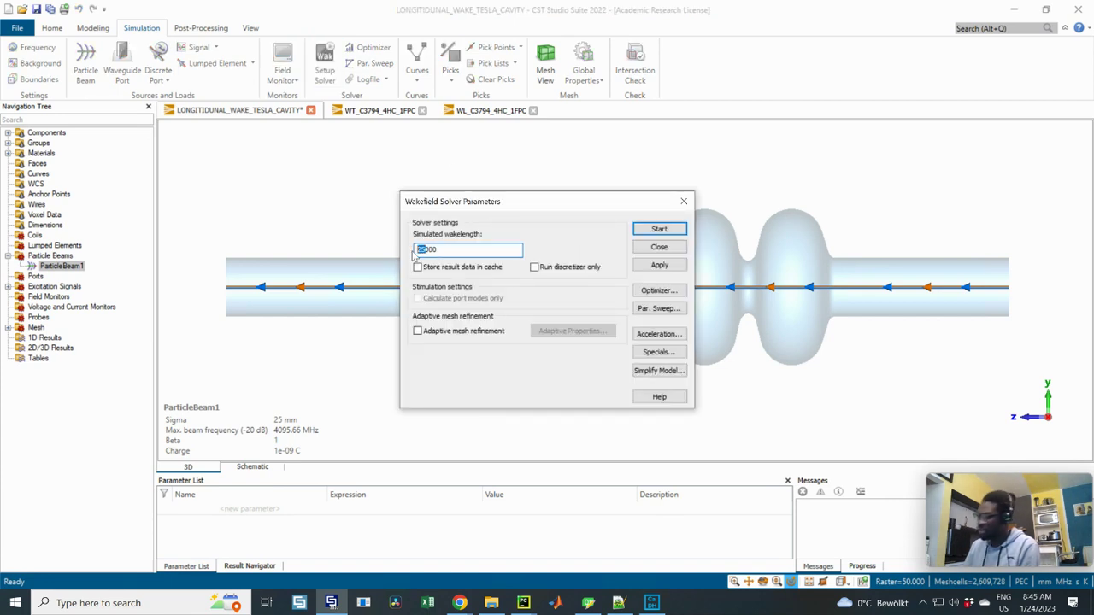
text(5)
key(BackSpace)
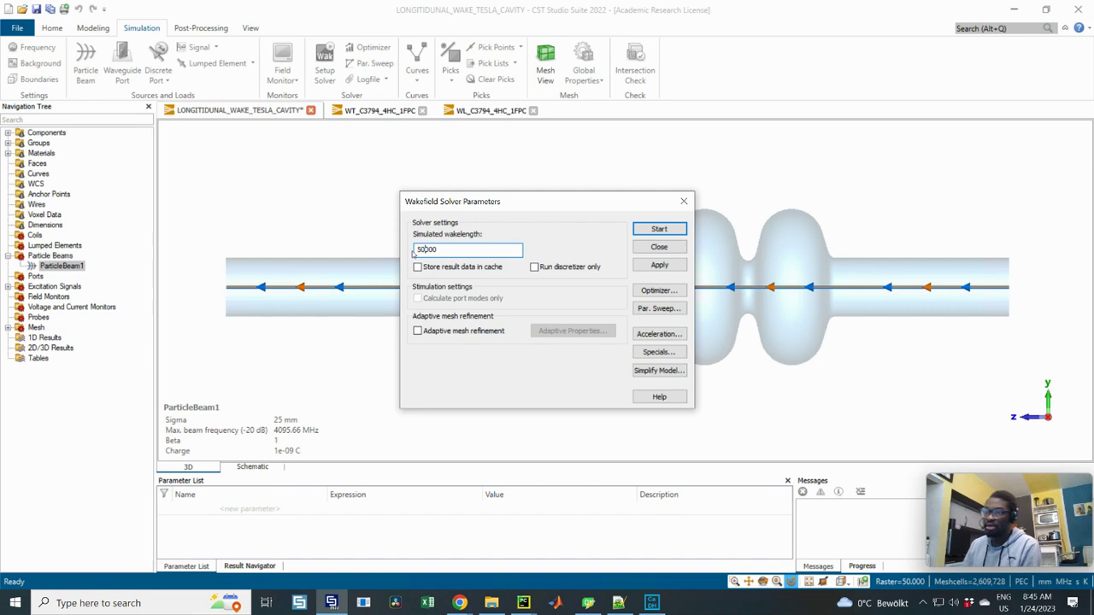
double_click(442, 248)
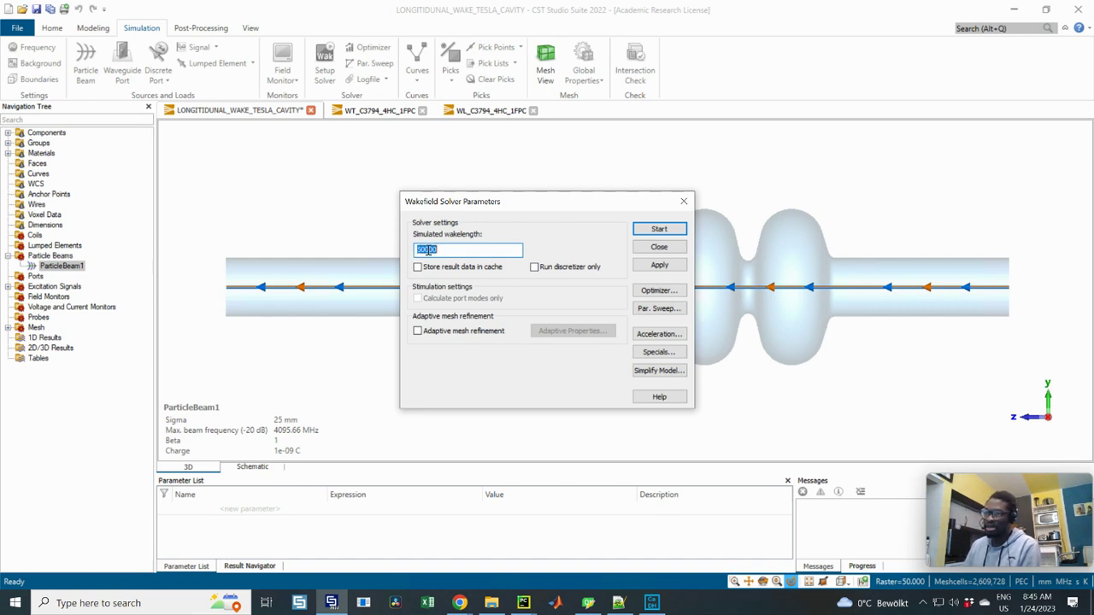
click(447, 250)
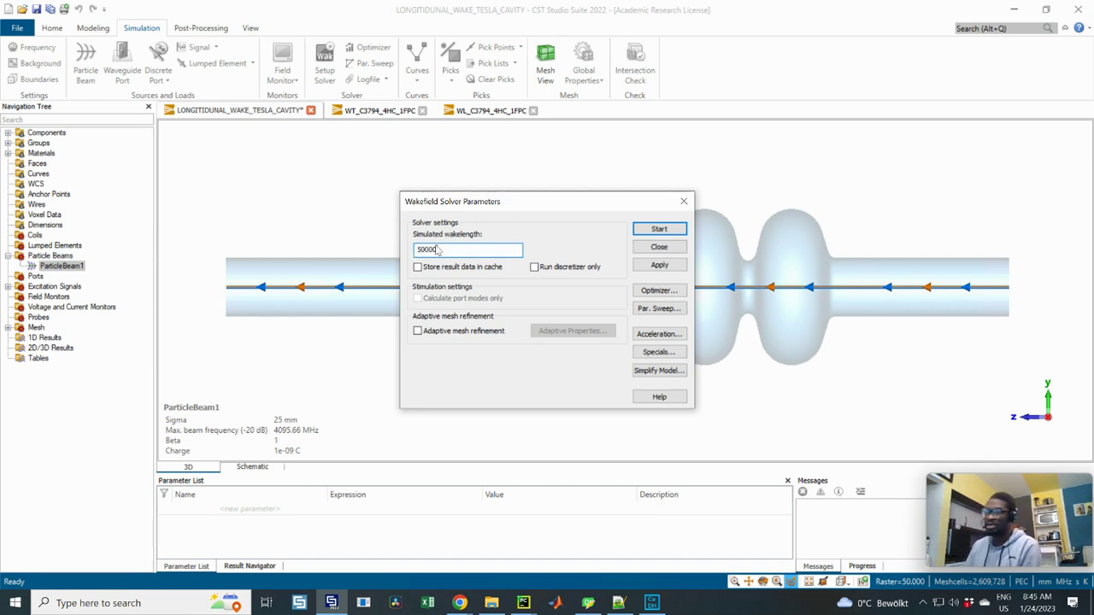
click(659, 230)
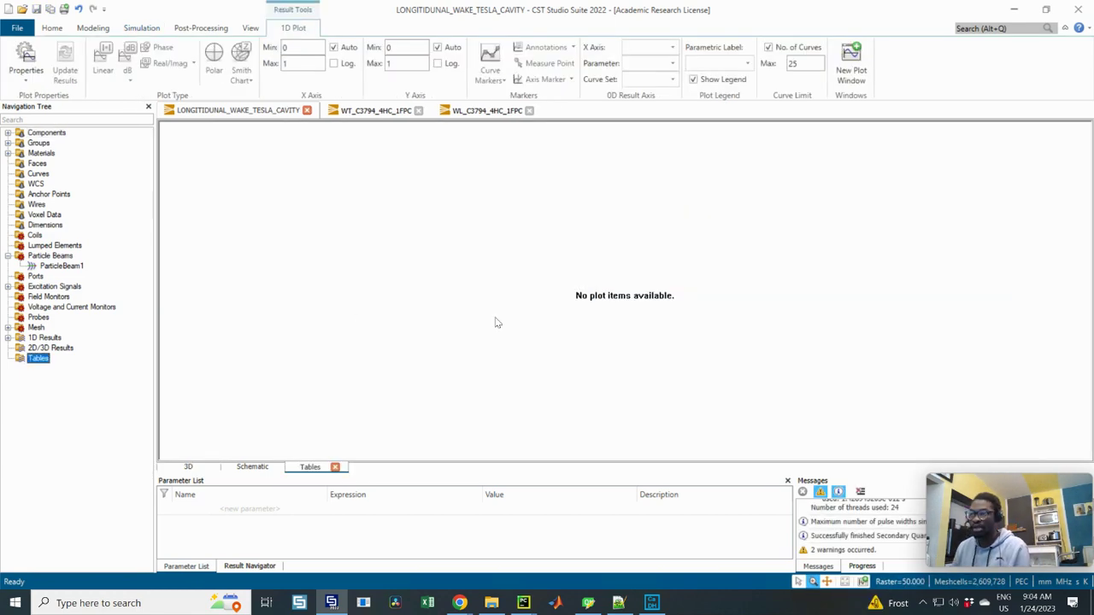
Step: Display the Z wake potential plot from ParticleBeam1's 1D results
click(189, 467)
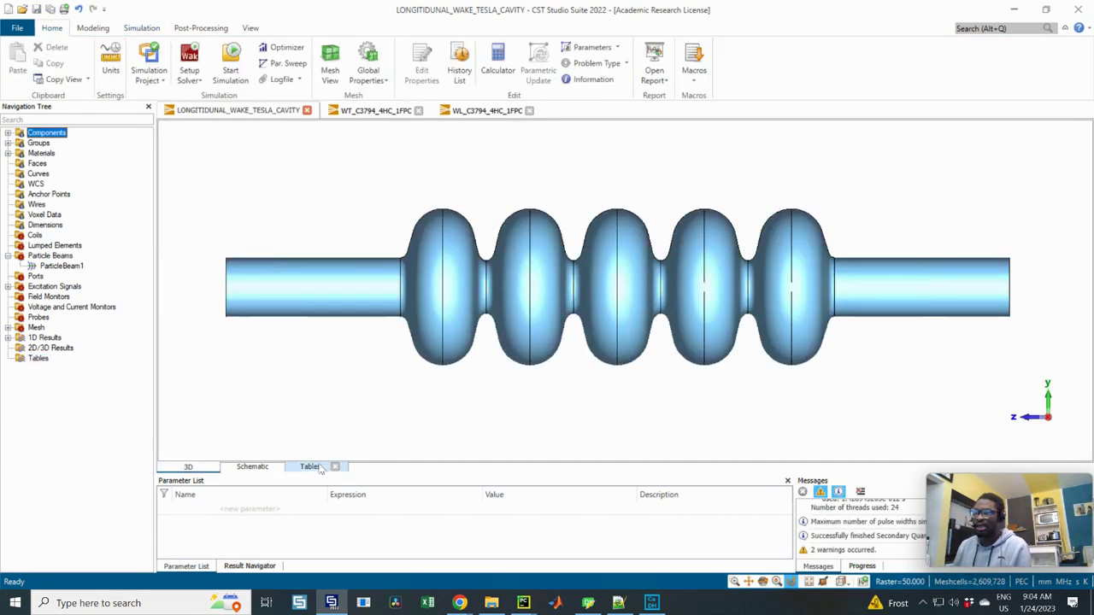
click(311, 466)
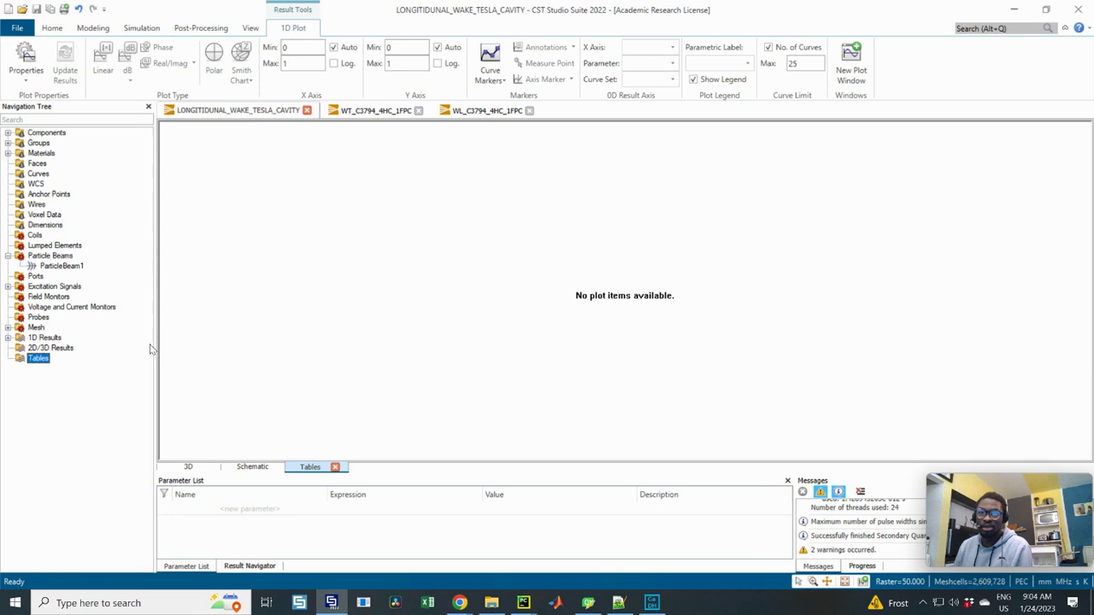
click(7, 339)
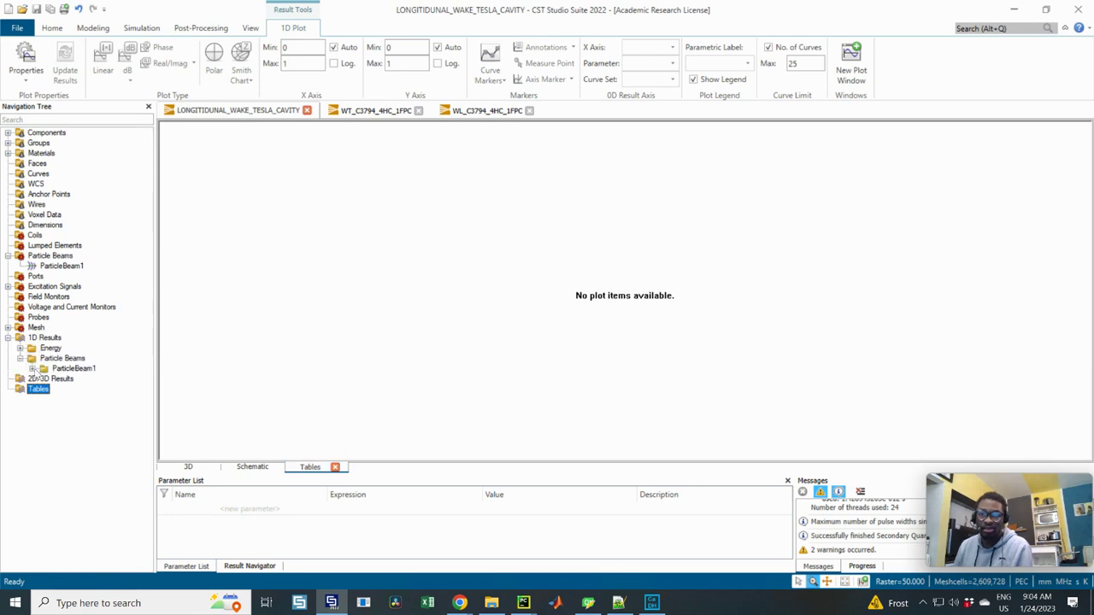
click(32, 368)
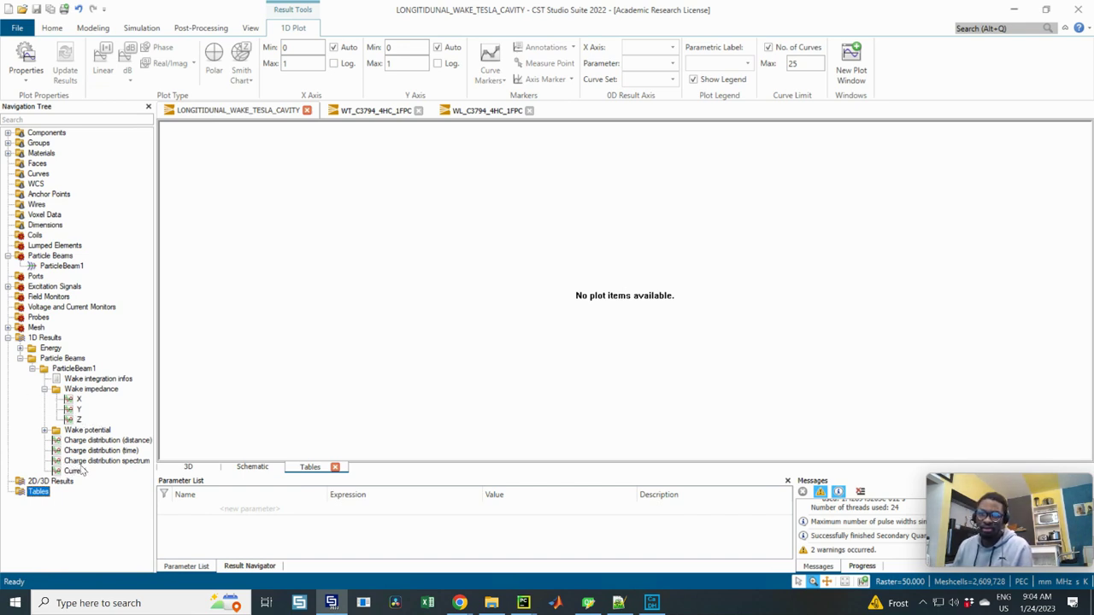
click(45, 431)
click(78, 471)
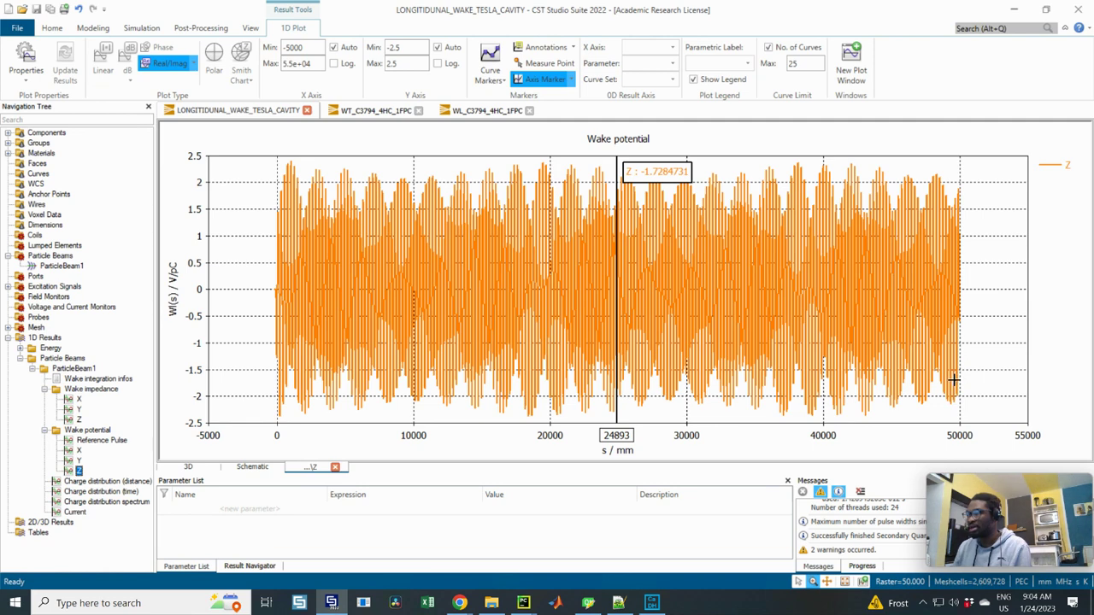
Step: Show the Z wake impedance with a logarithmic Y axis and move the axis marker to the curve's maximum
click(77, 420)
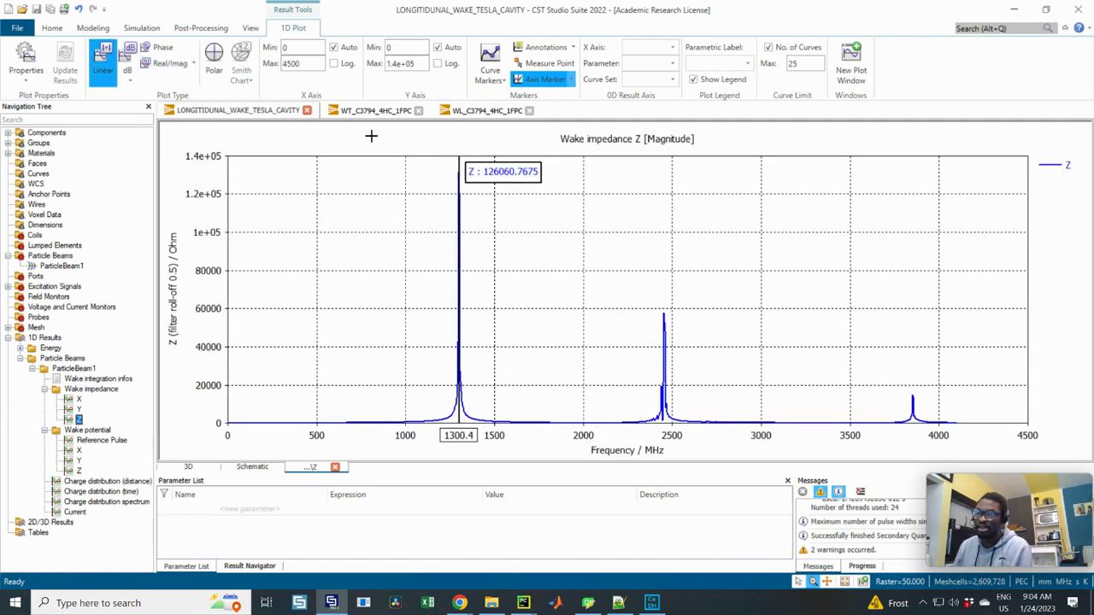
click(437, 63)
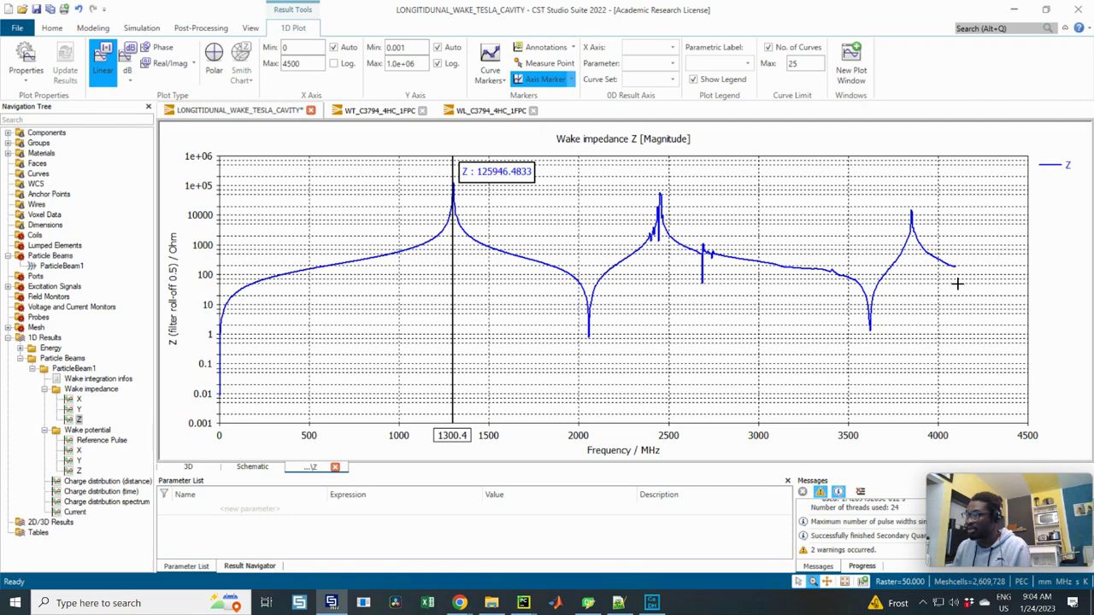
right_click(914, 270)
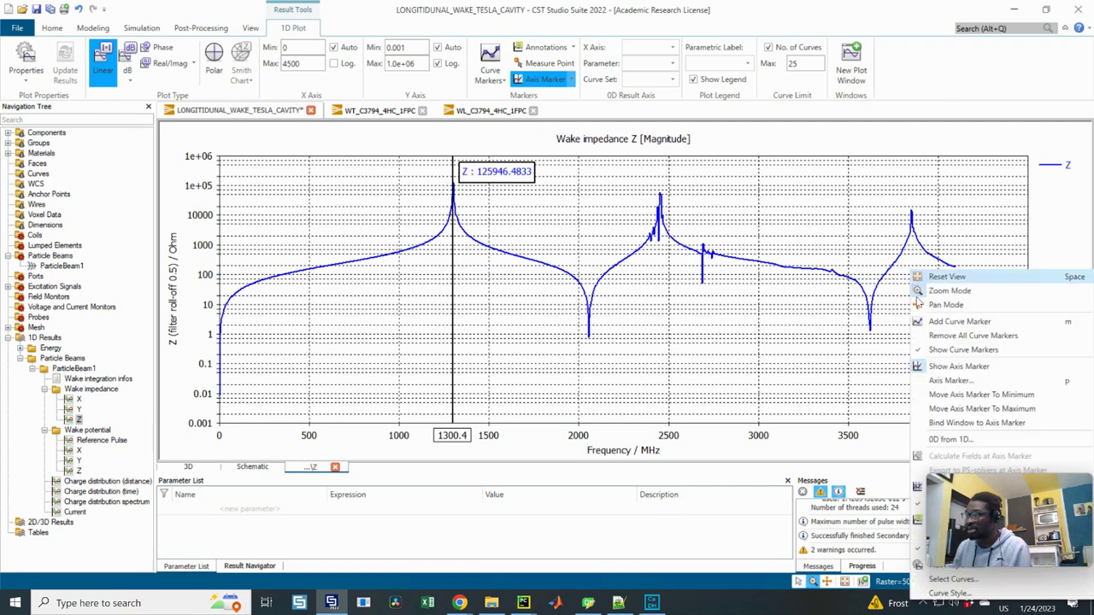
click(981, 408)
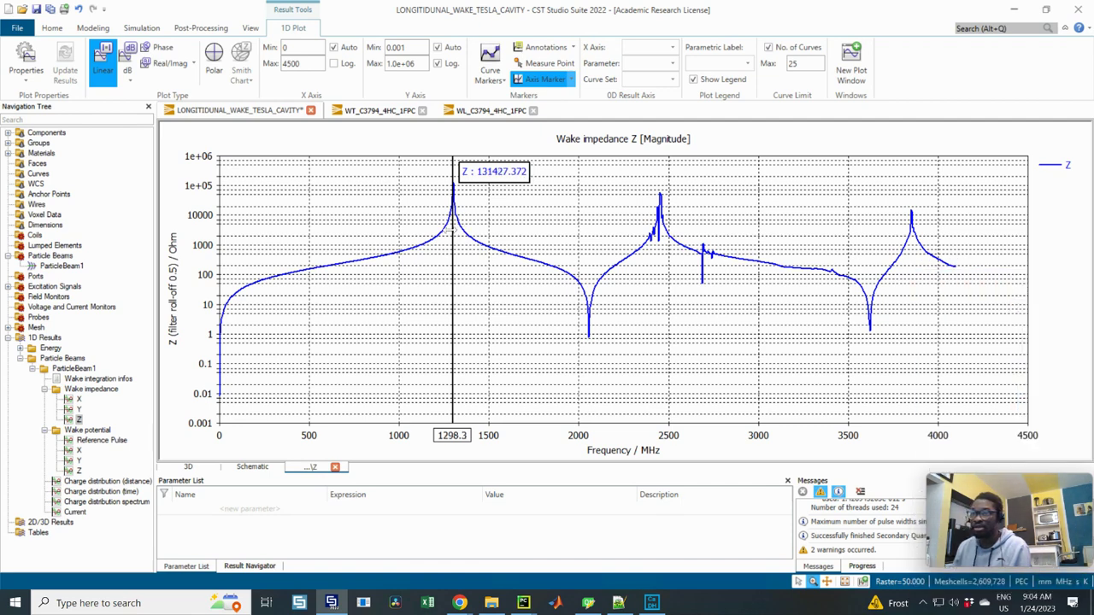
Step: Check the upper-frequency end of the impedance curve at about 4100 MHz with the axis marker, and return the marker to the maximum
click(951, 288)
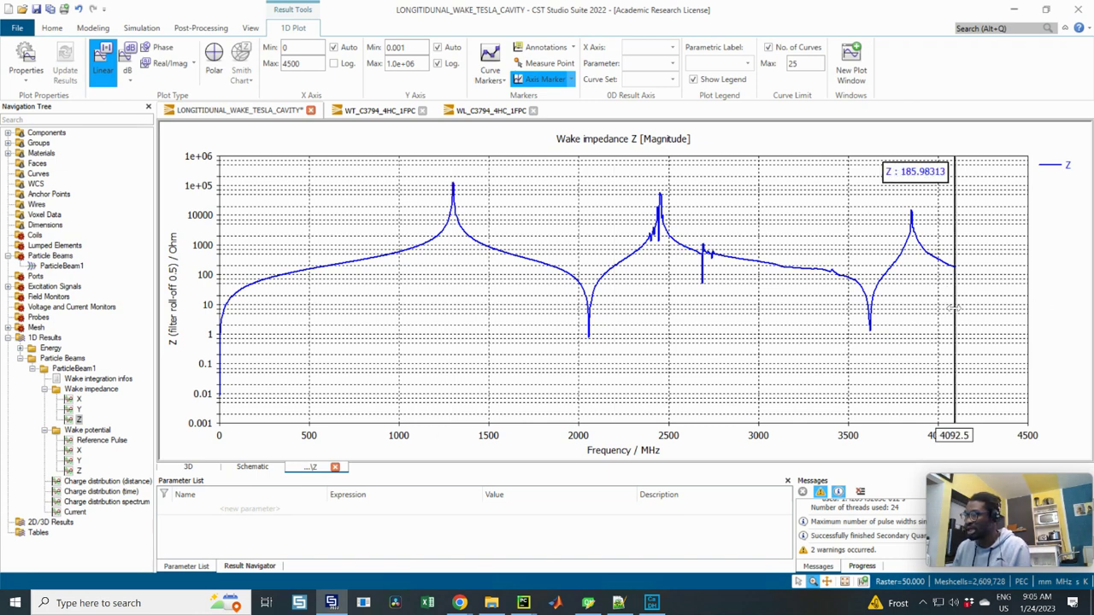
drag(952, 308, 953, 308)
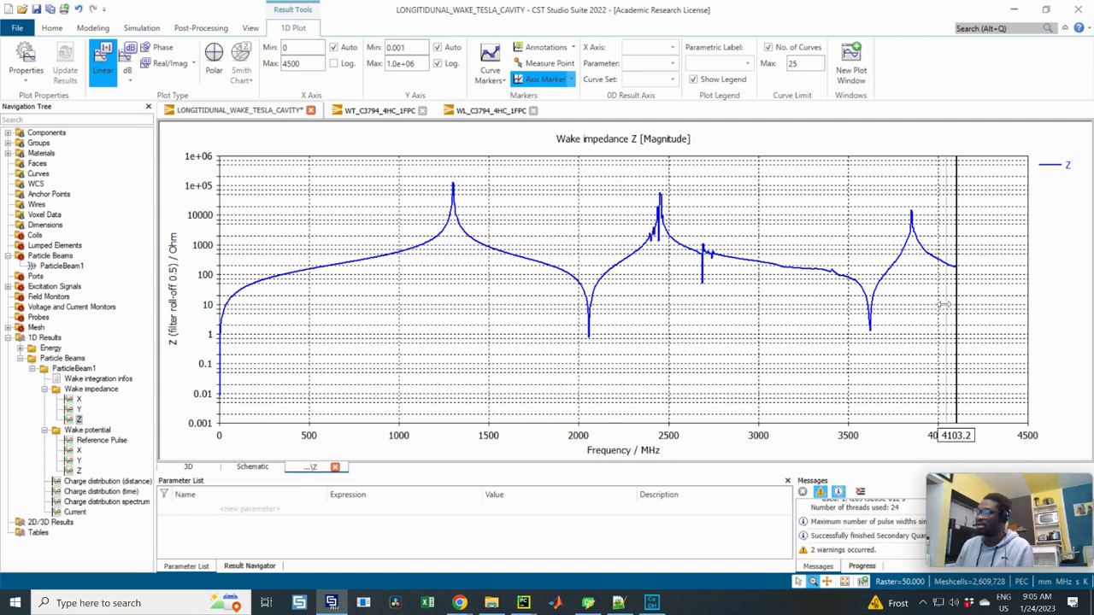
click(954, 305)
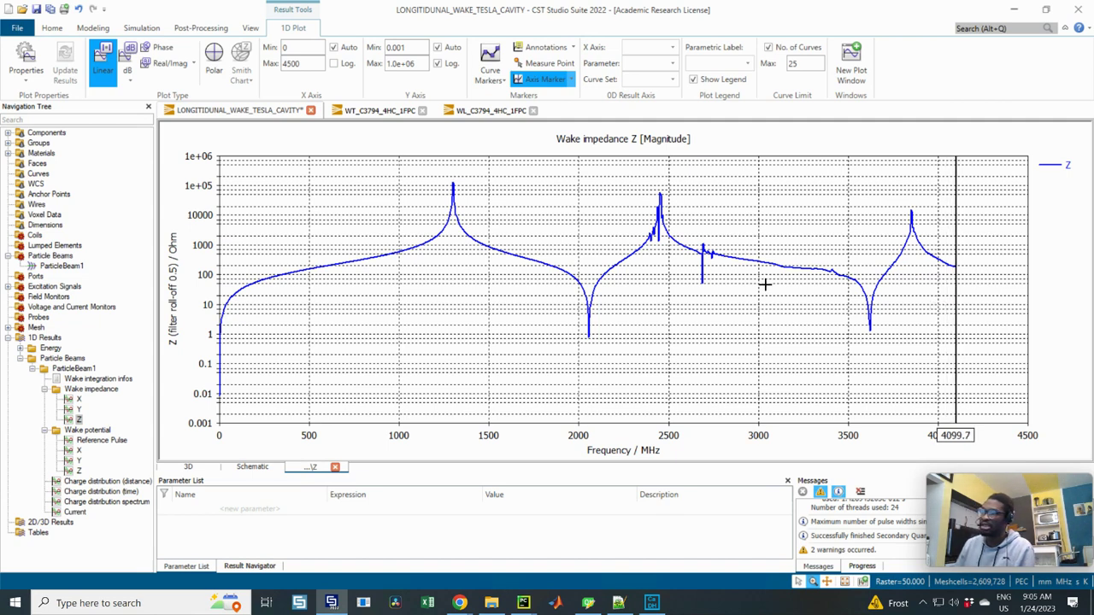
right_click(722, 209)
click(811, 354)
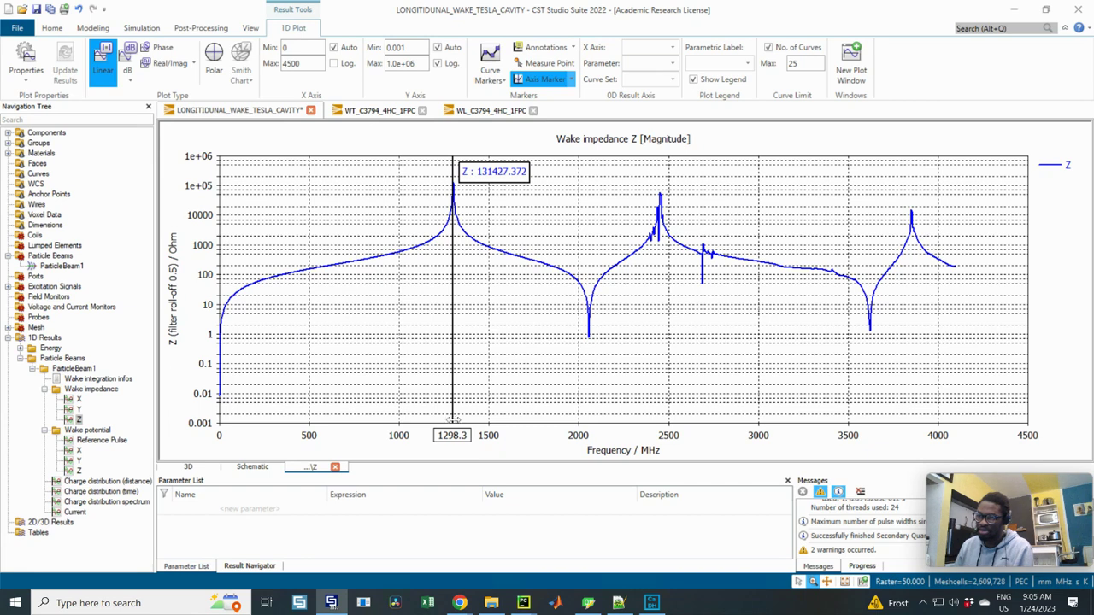
Step: Move the axis marker from the fundamental peak to the second peak group, adjusting it to about 2444 MHz
drag(449, 318, 664, 321)
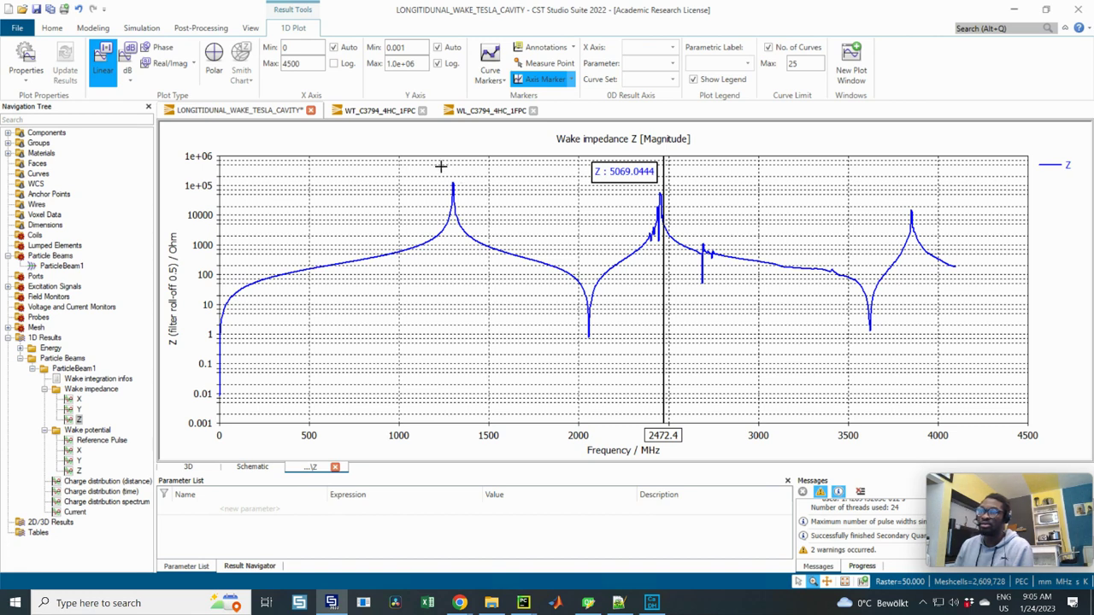
mouse_move(442, 165)
mouse_down()
mouse_move(459, 244)
mouse_move(444, 257)
mouse_move(475, 222)
mouse_move(443, 167)
mouse_up()
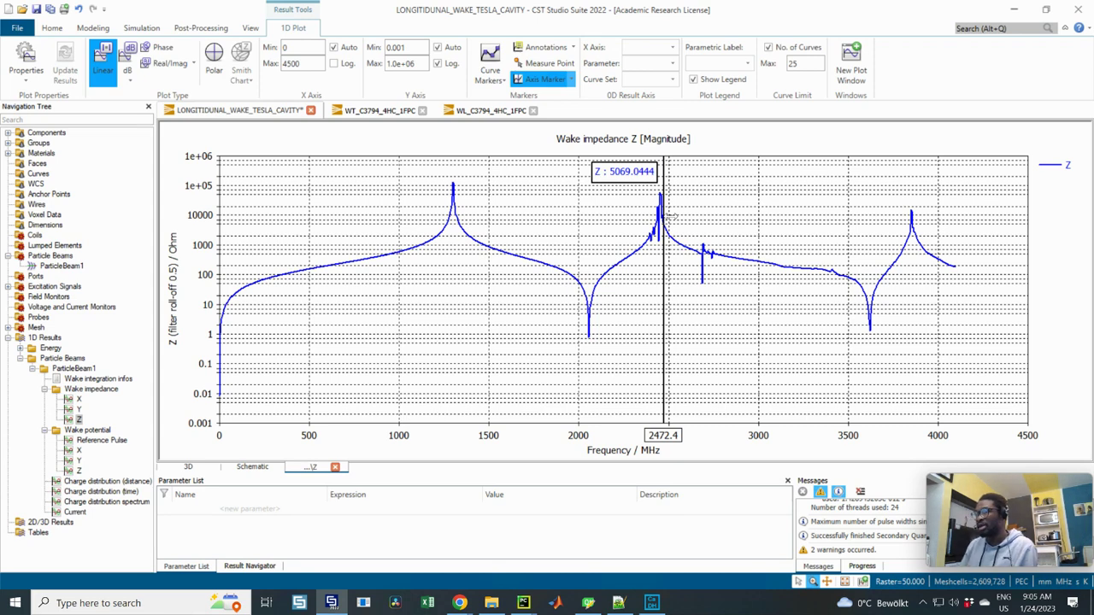
key(Left)
key(Left)
key(Left)
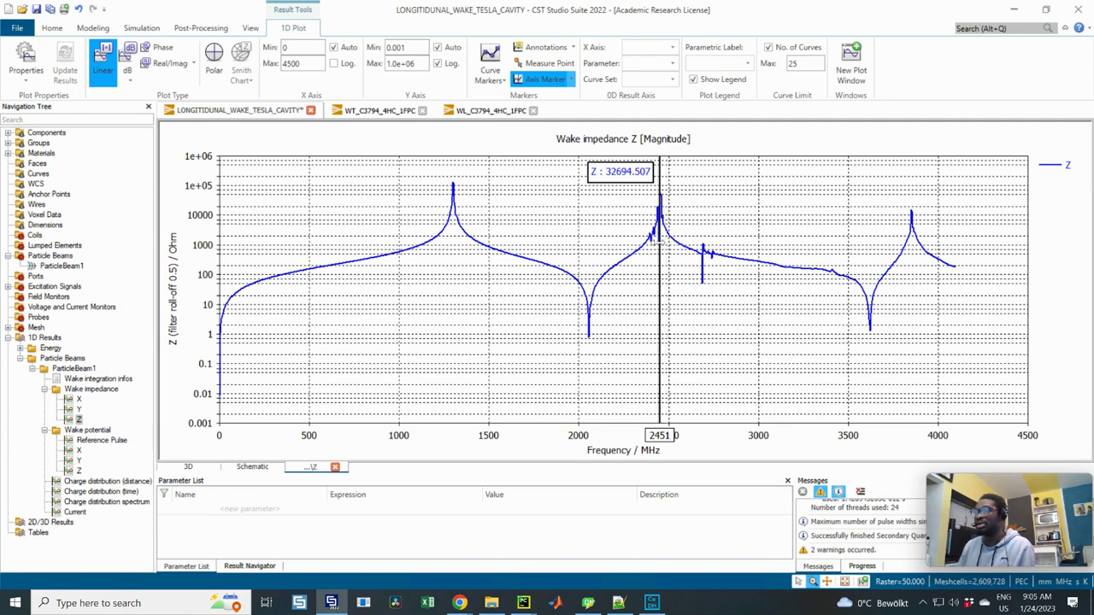
click(658, 258)
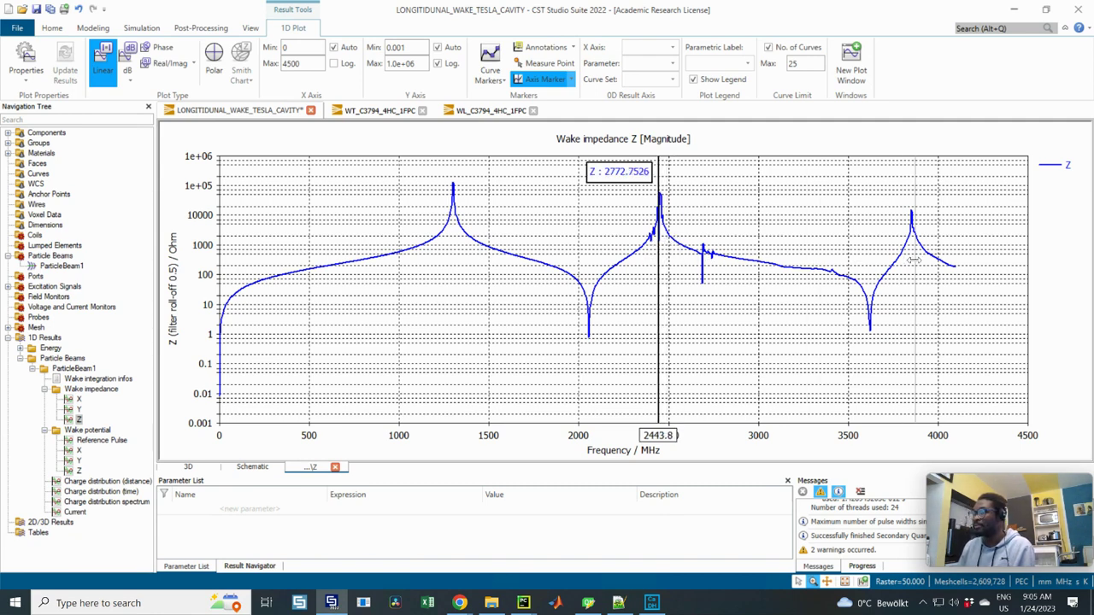
Step: Examine the peaks around 2450 MHz up close, and place the axis marker on the highest-frequency peak at about 3857 MHz
click(911, 260)
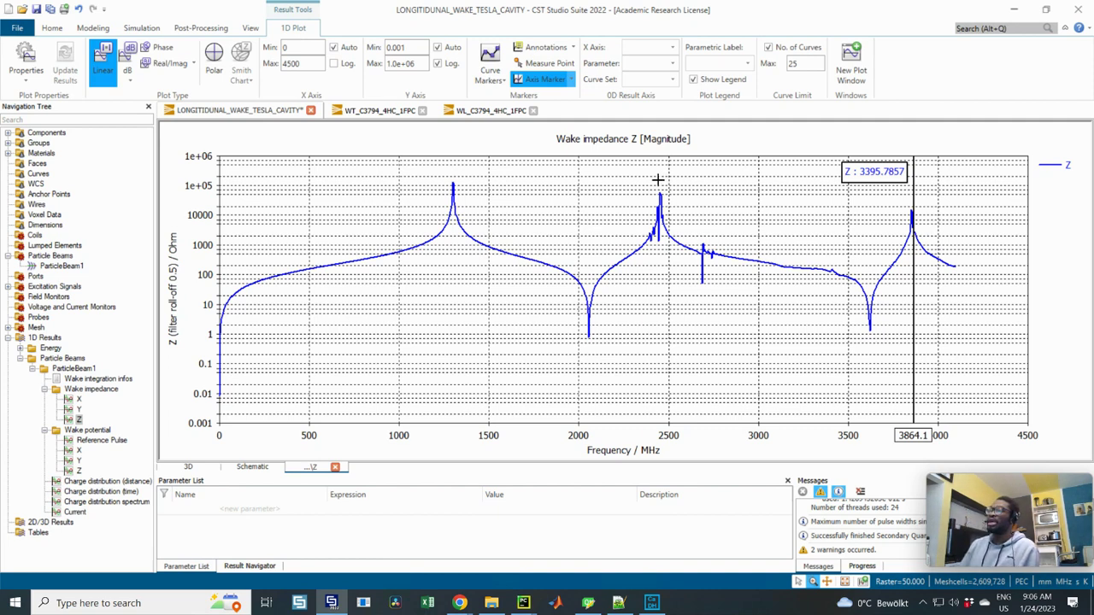
drag(647, 187, 707, 272)
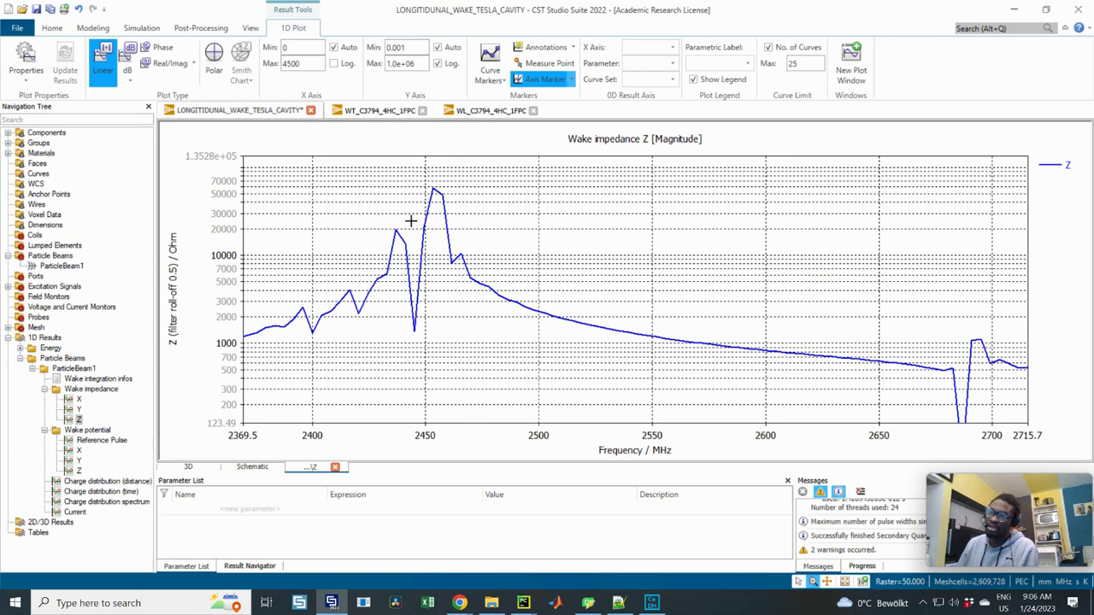
double_click(598, 234)
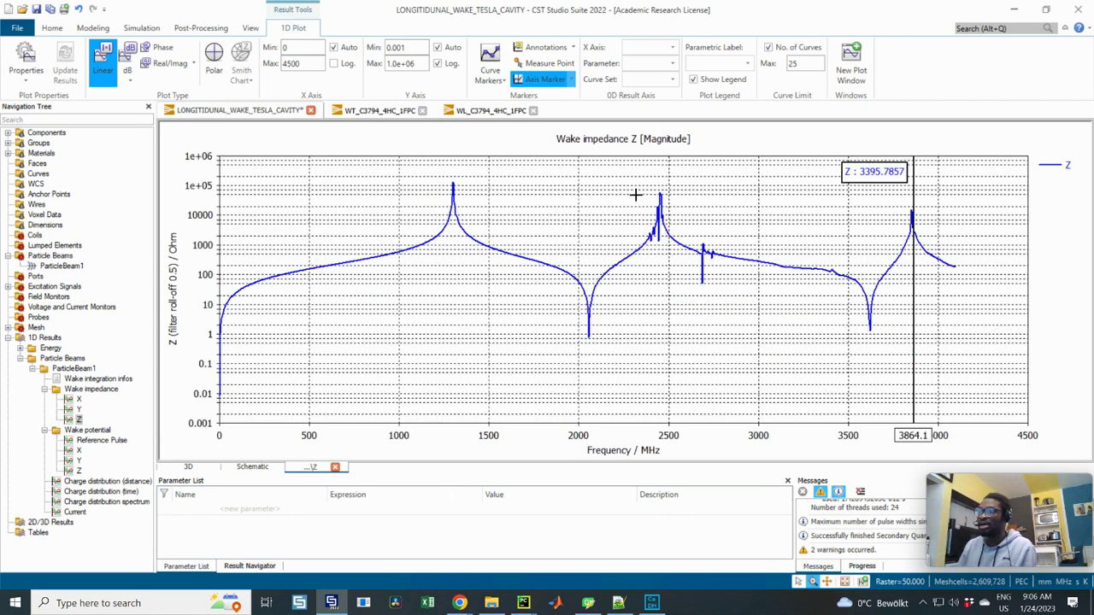
drag(916, 230, 911, 229)
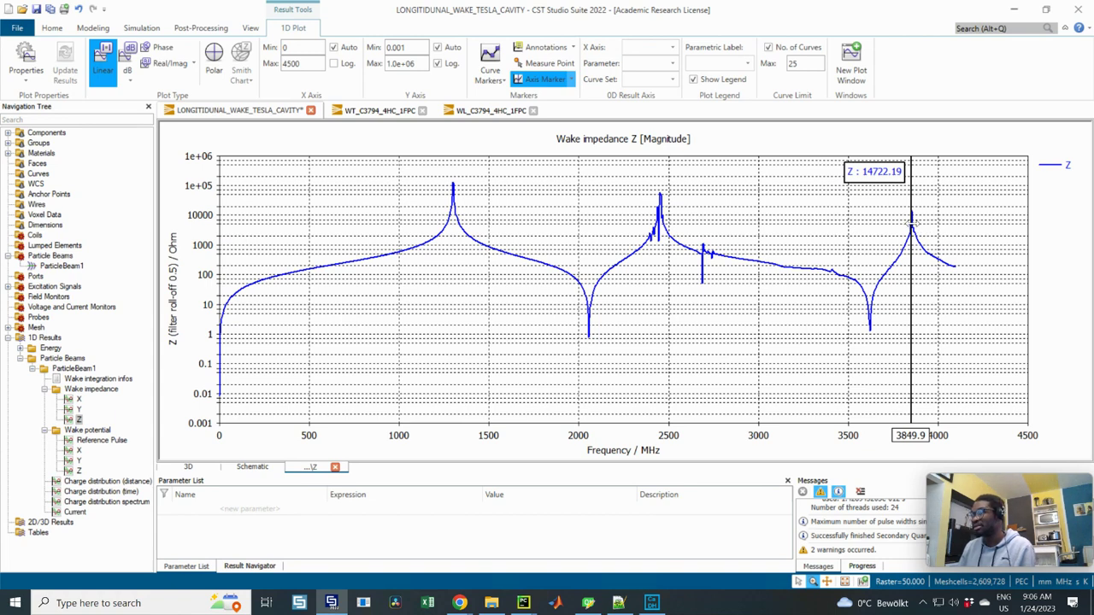
drag(912, 223, 913, 223)
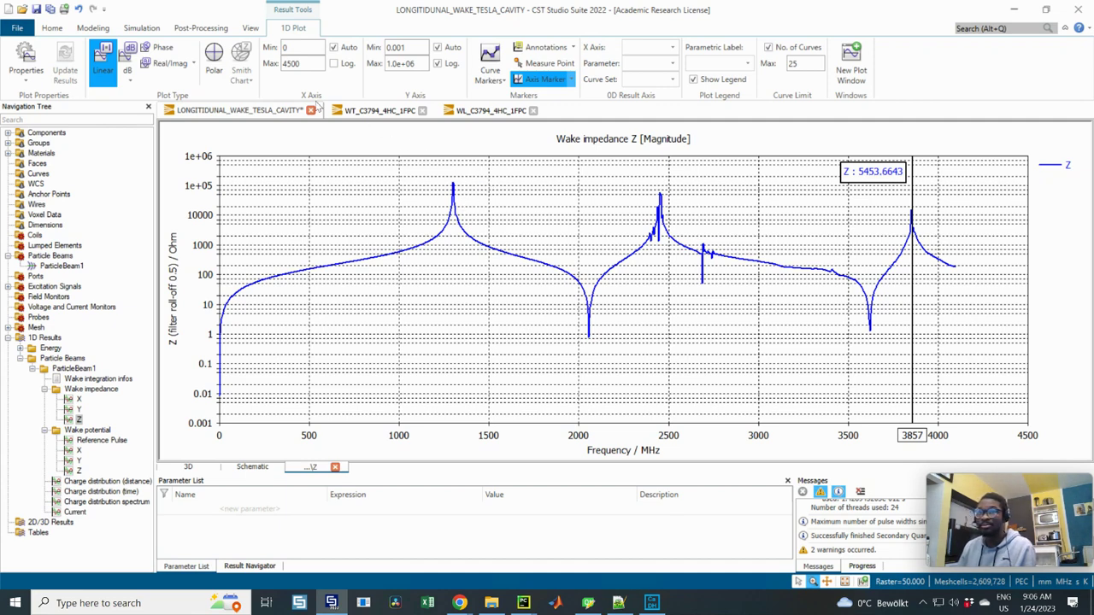
Step: Open the result templates for template-based post-processing of the wake results
click(206, 29)
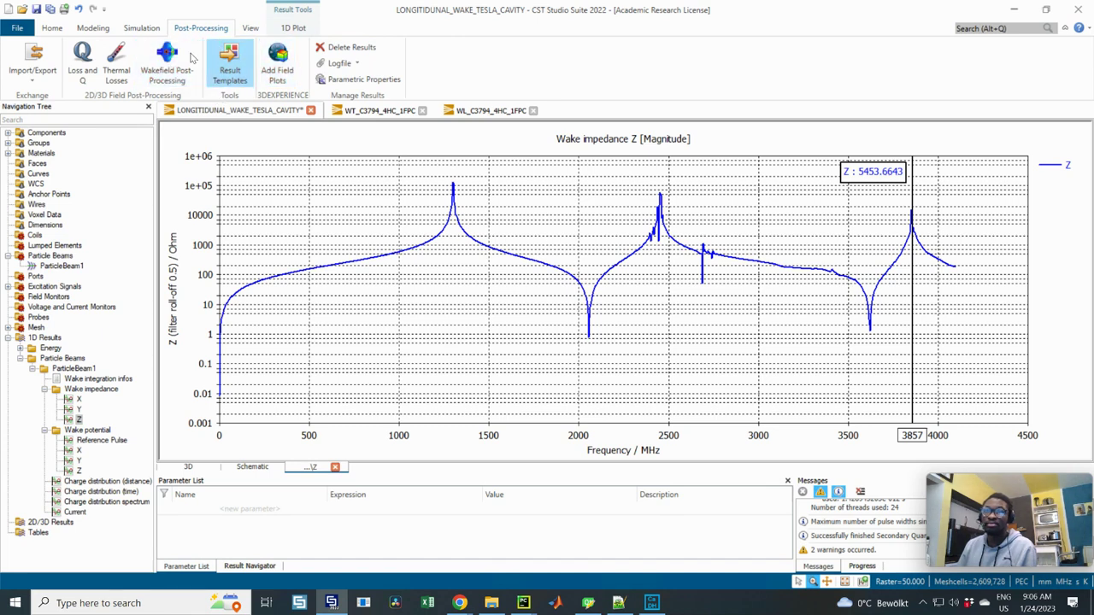
click(229, 64)
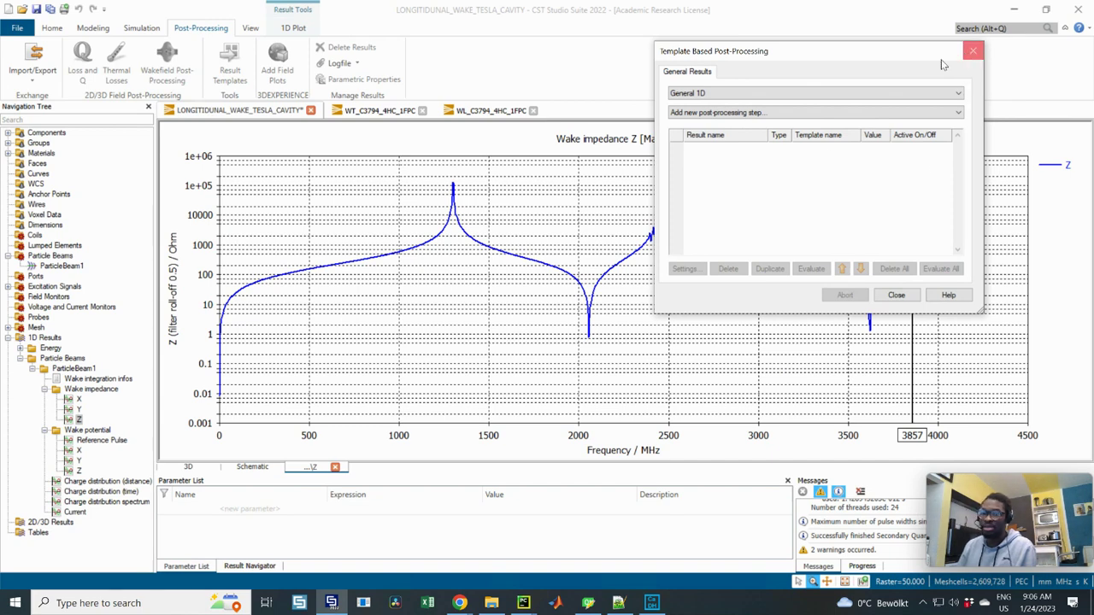
click(972, 50)
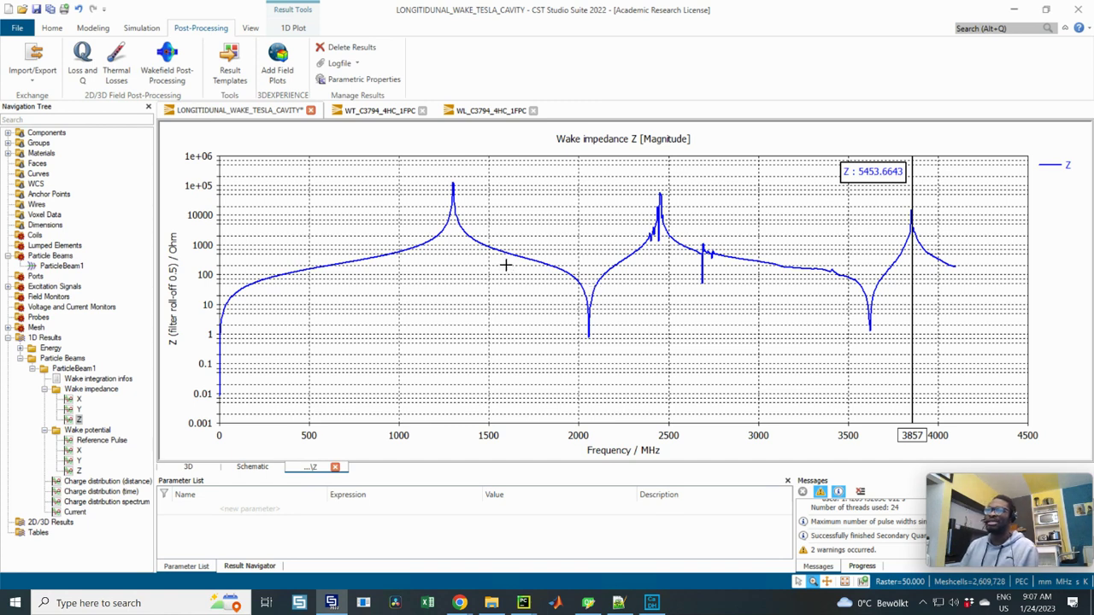
click(227, 68)
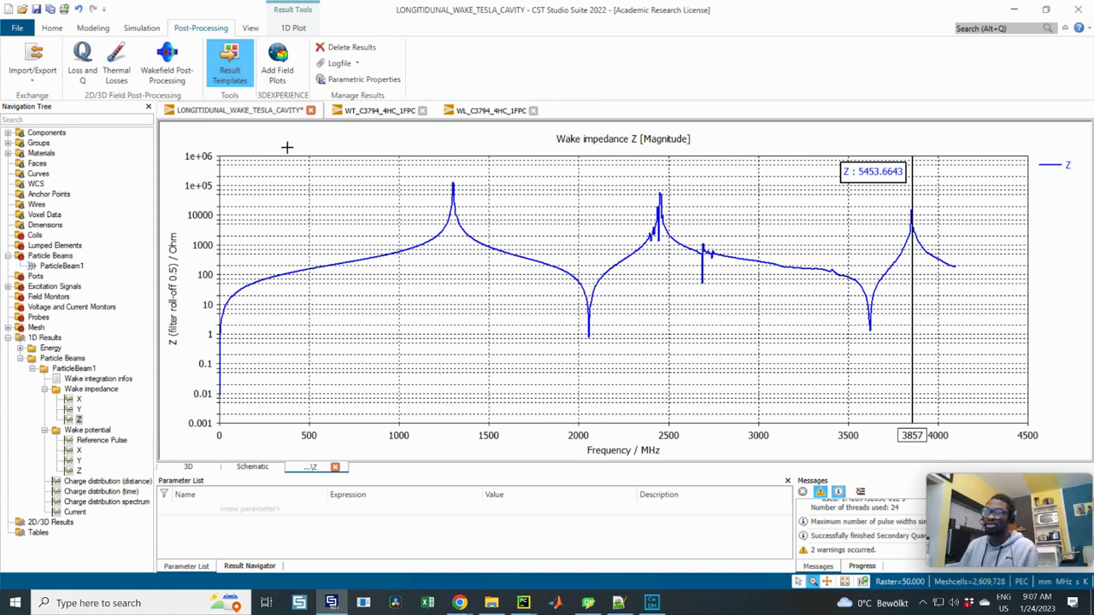